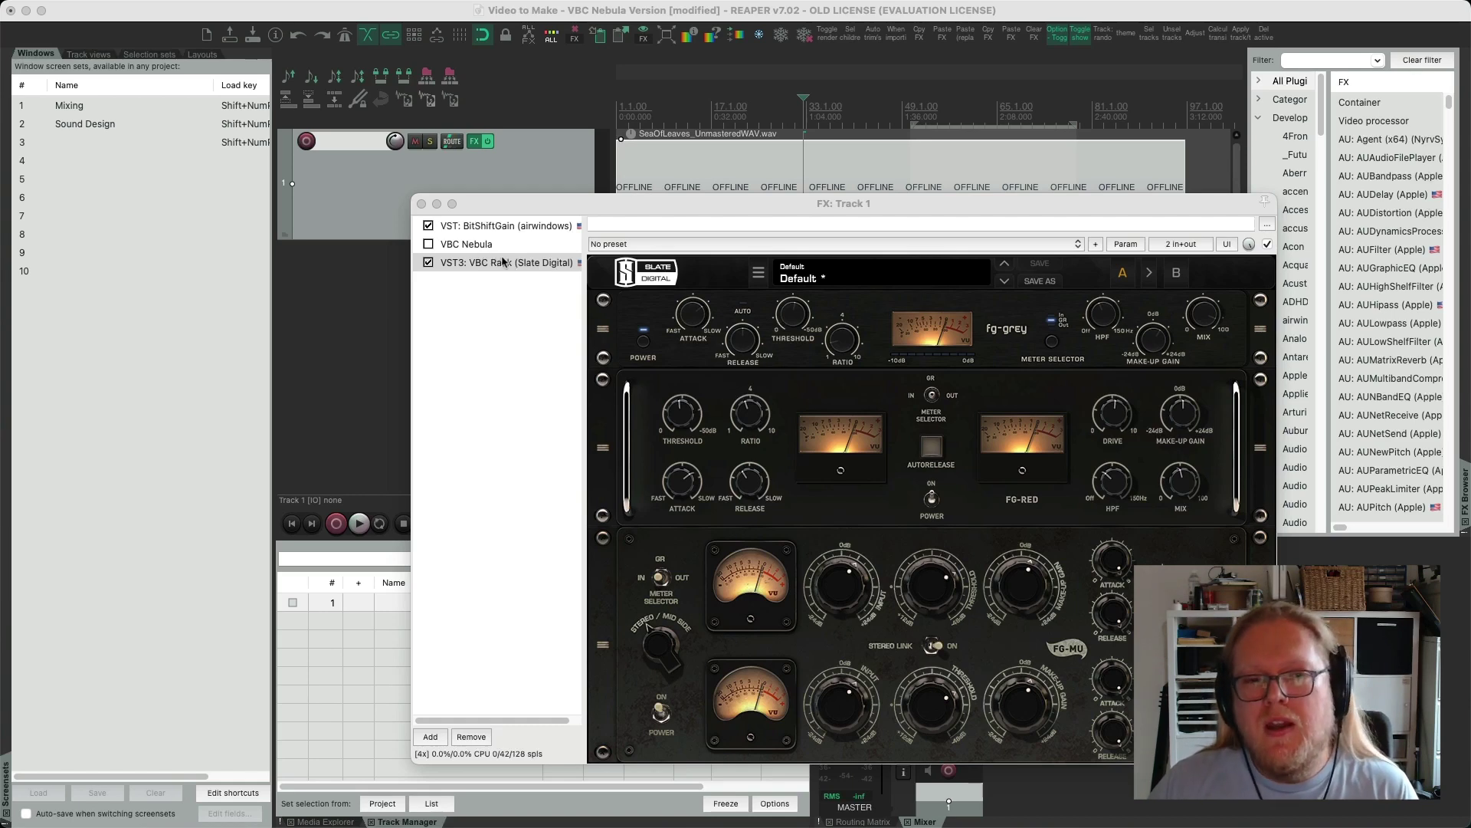
Open the VBC Nebula chain, then view the VBC Rack and read its FG-MU attack and release values
{"action": "left_click", "coordinate": [495, 245]}
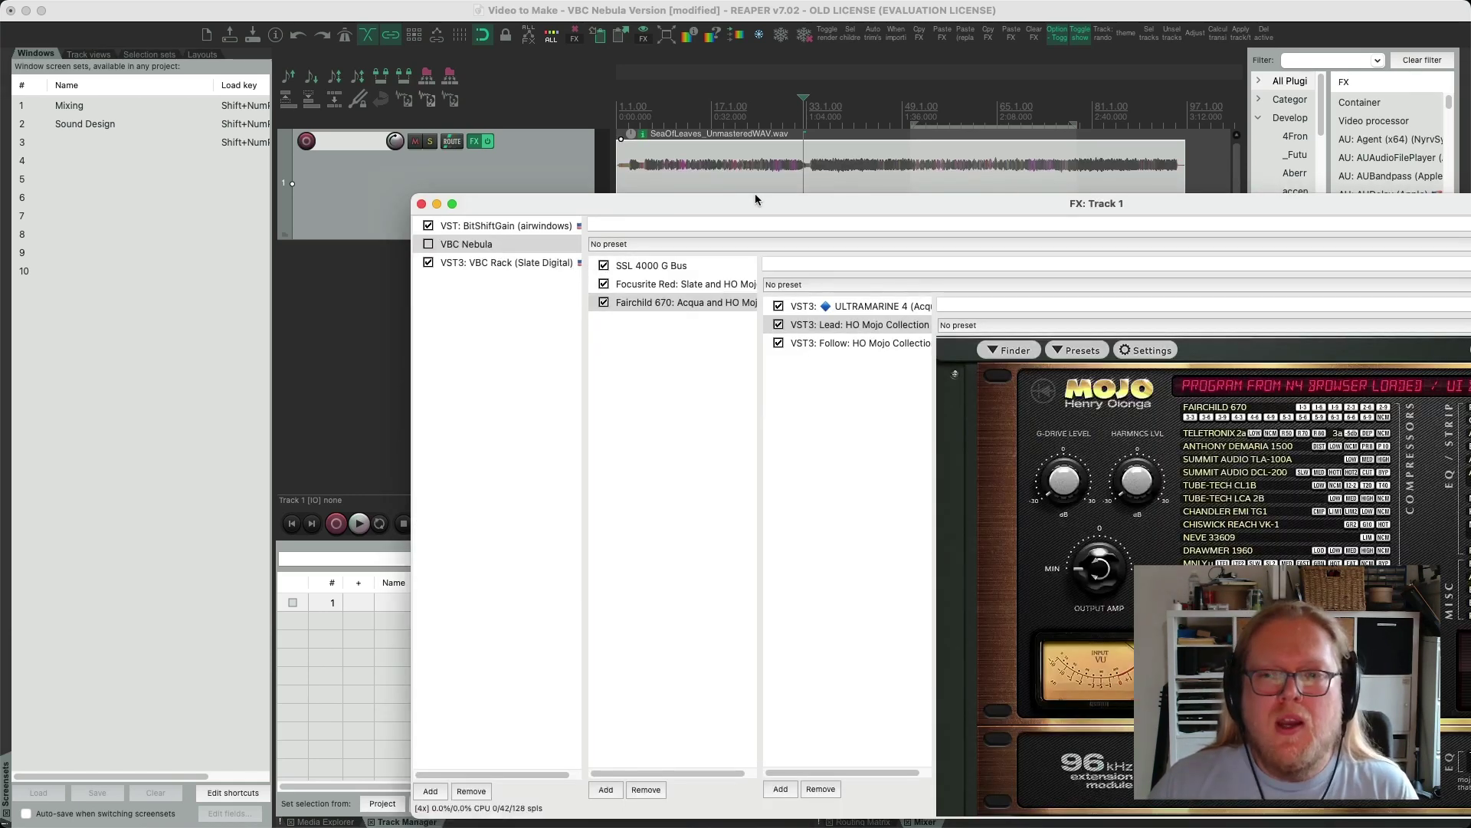
{"action": "left_click_drag", "start_coordinate": [756, 194], "coordinate": [537, 158]}
{"action": "left_click", "coordinate": [338, 228]}
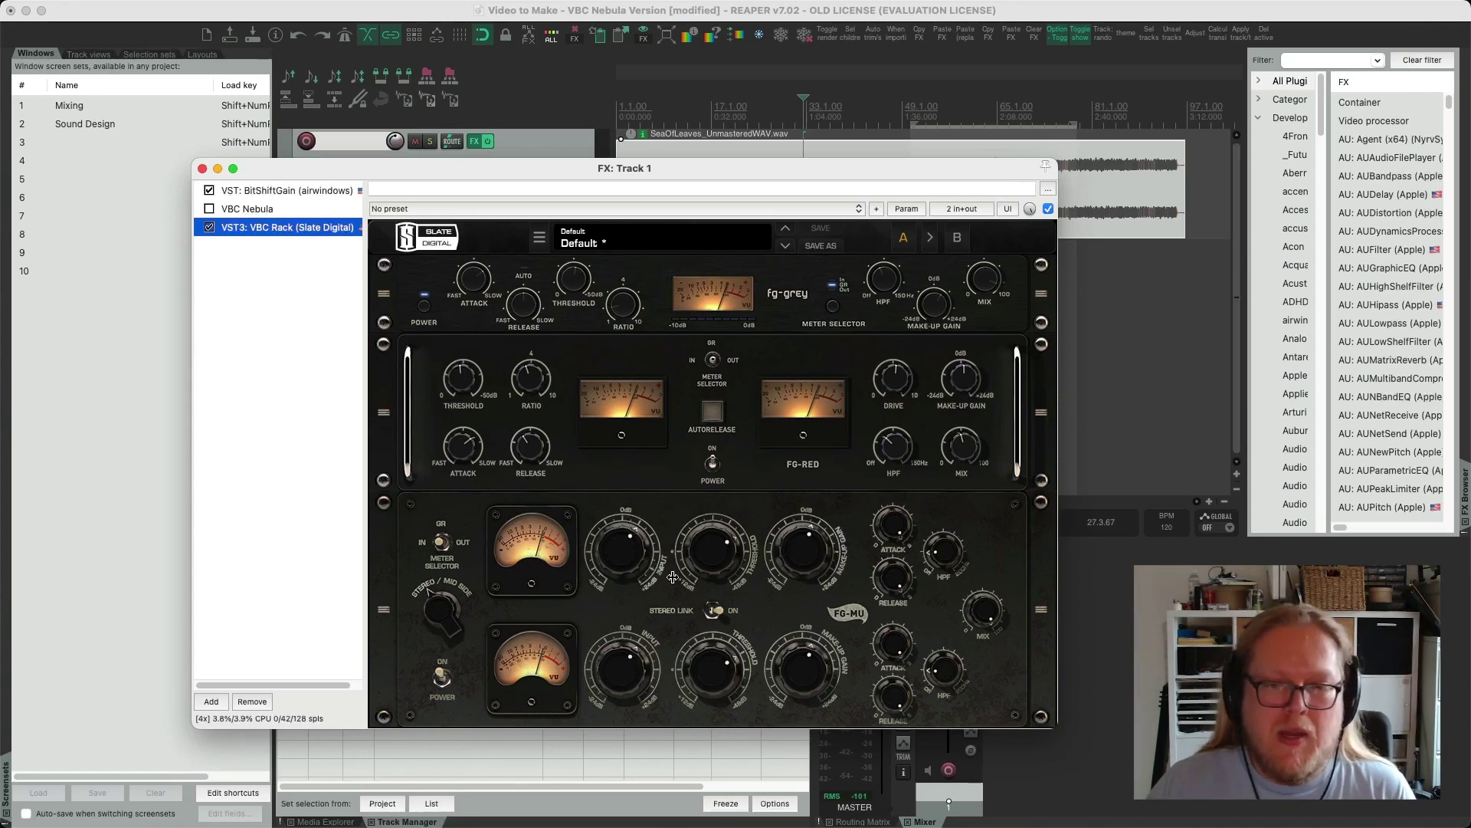
{"action": "left_click", "coordinate": [891, 527]}
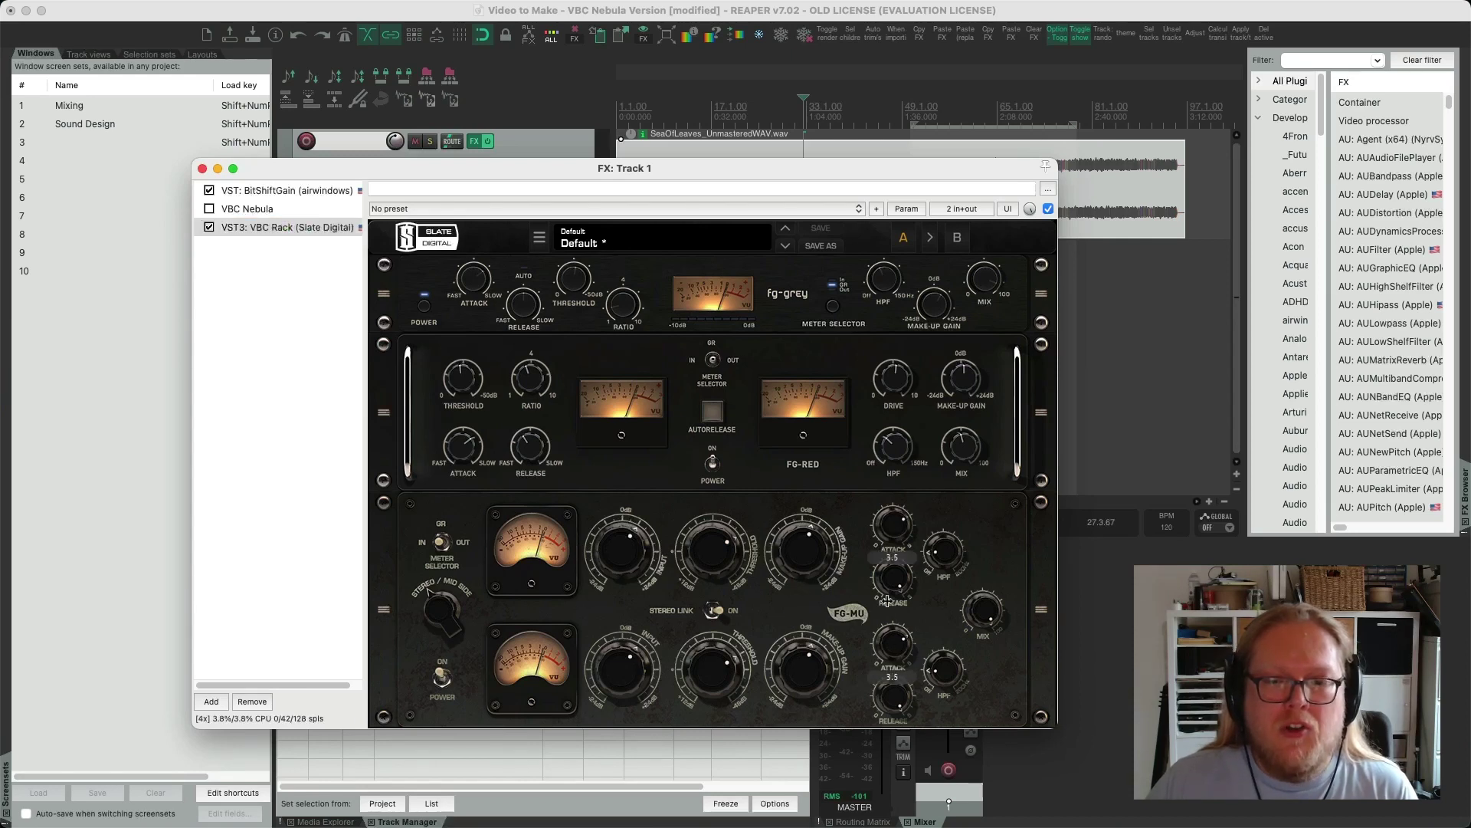
{"action": "left_click", "coordinate": [902, 592]}
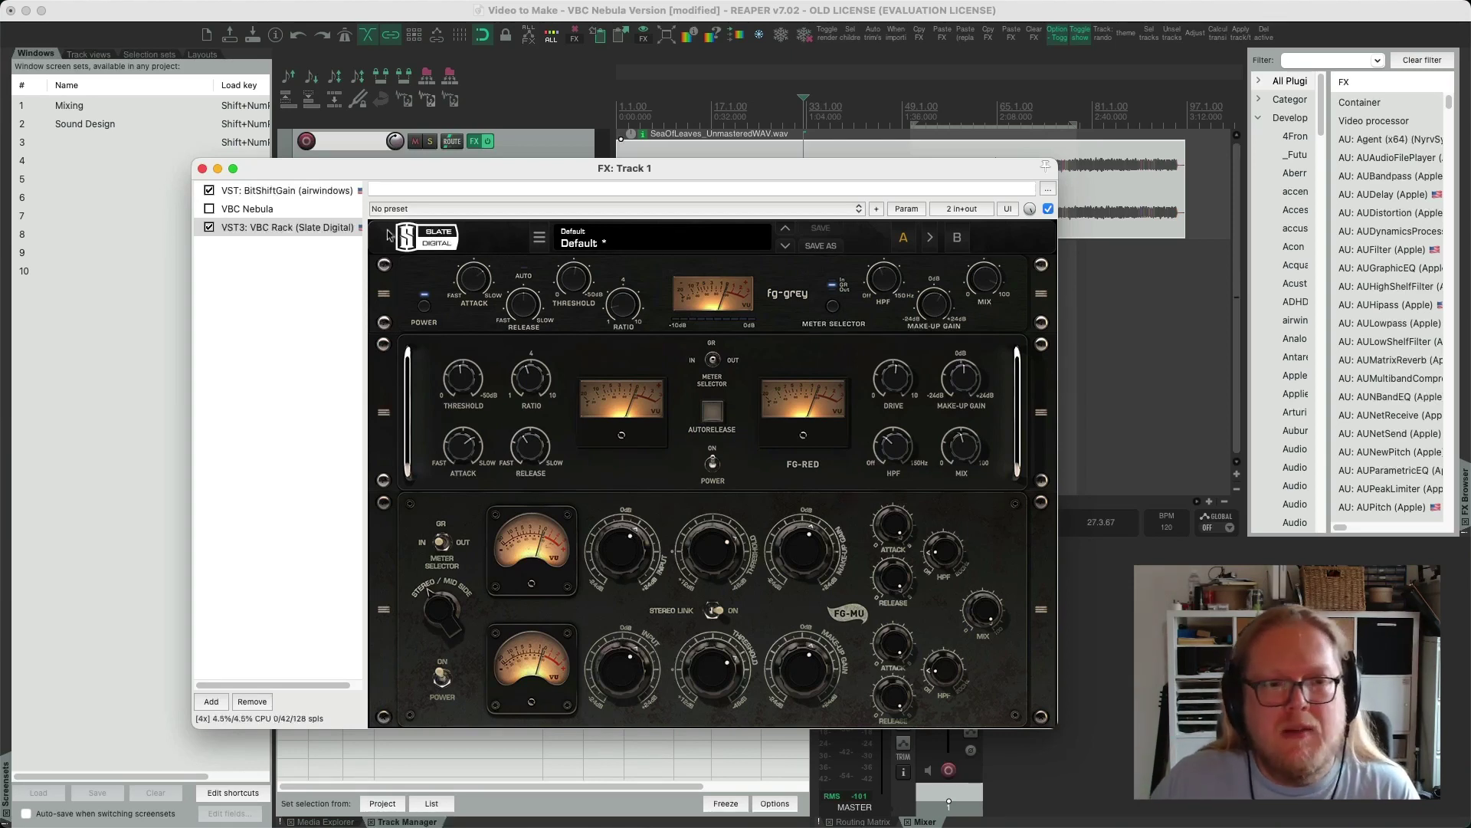
Enable the VBC Nebula chain in place of the VBC Rack on Track 1
{"action": "left_click", "coordinate": [247, 209]}
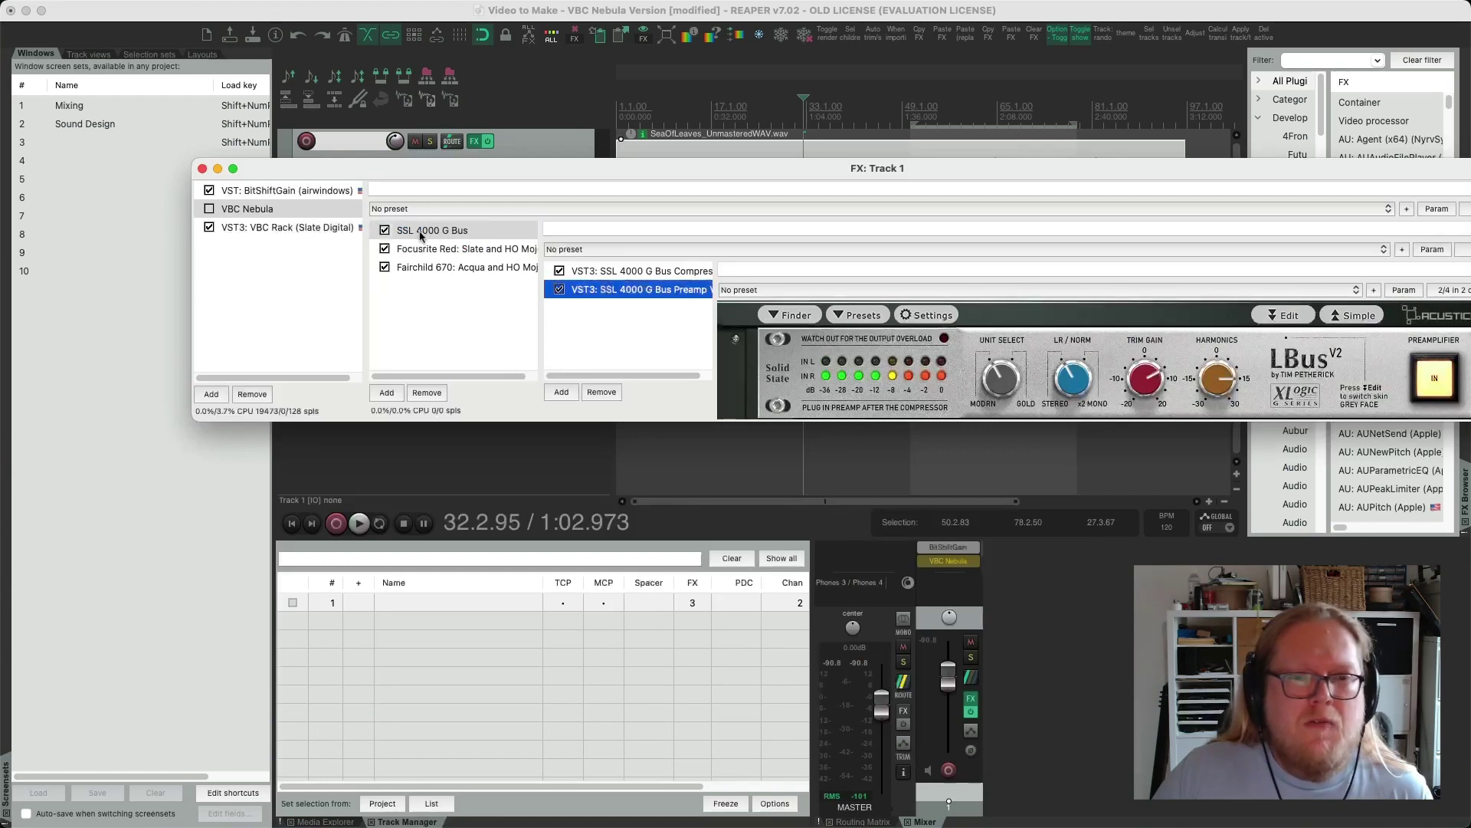
{"action": "left_click_drag", "start_coordinate": [807, 168], "coordinate": [702, 238]}
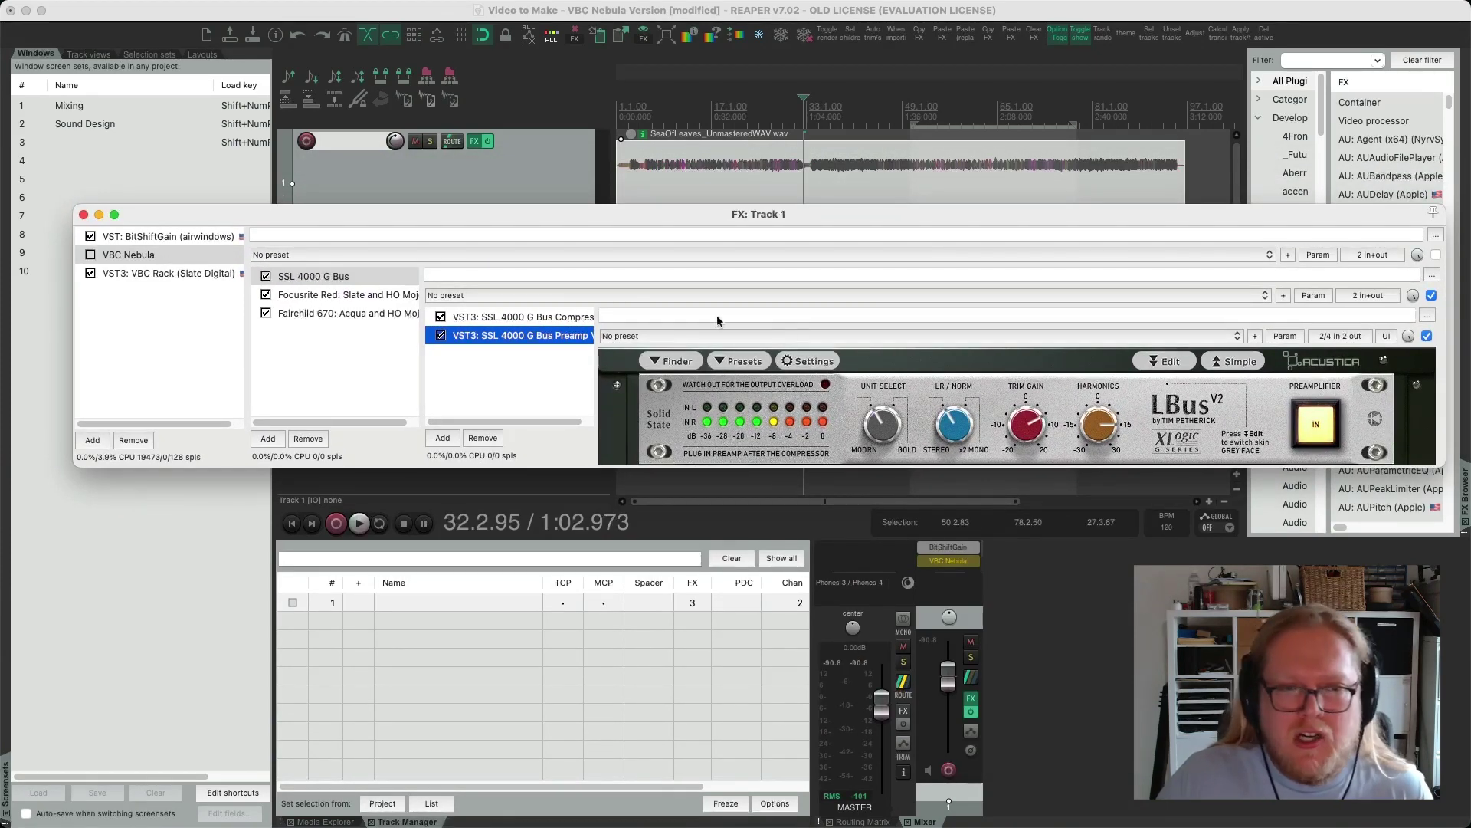
{"action": "left_click", "coordinate": [90, 254]}
{"action": "left_click", "coordinate": [90, 273]}
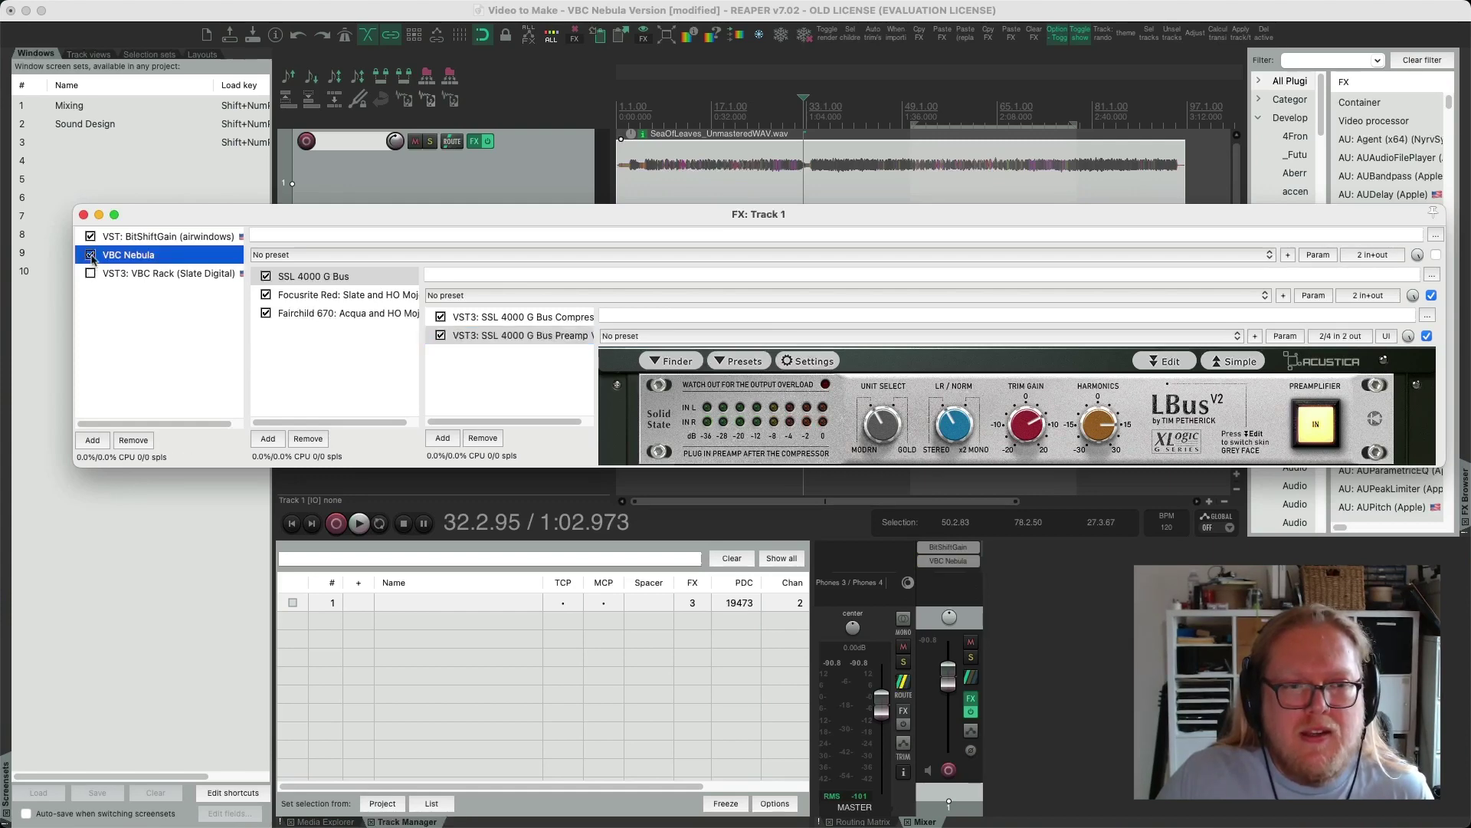
Inspect the SSL 4000 G Bus compressor and preamp, then open the Focusrite Red section
{"action": "left_click", "coordinate": [467, 316]}
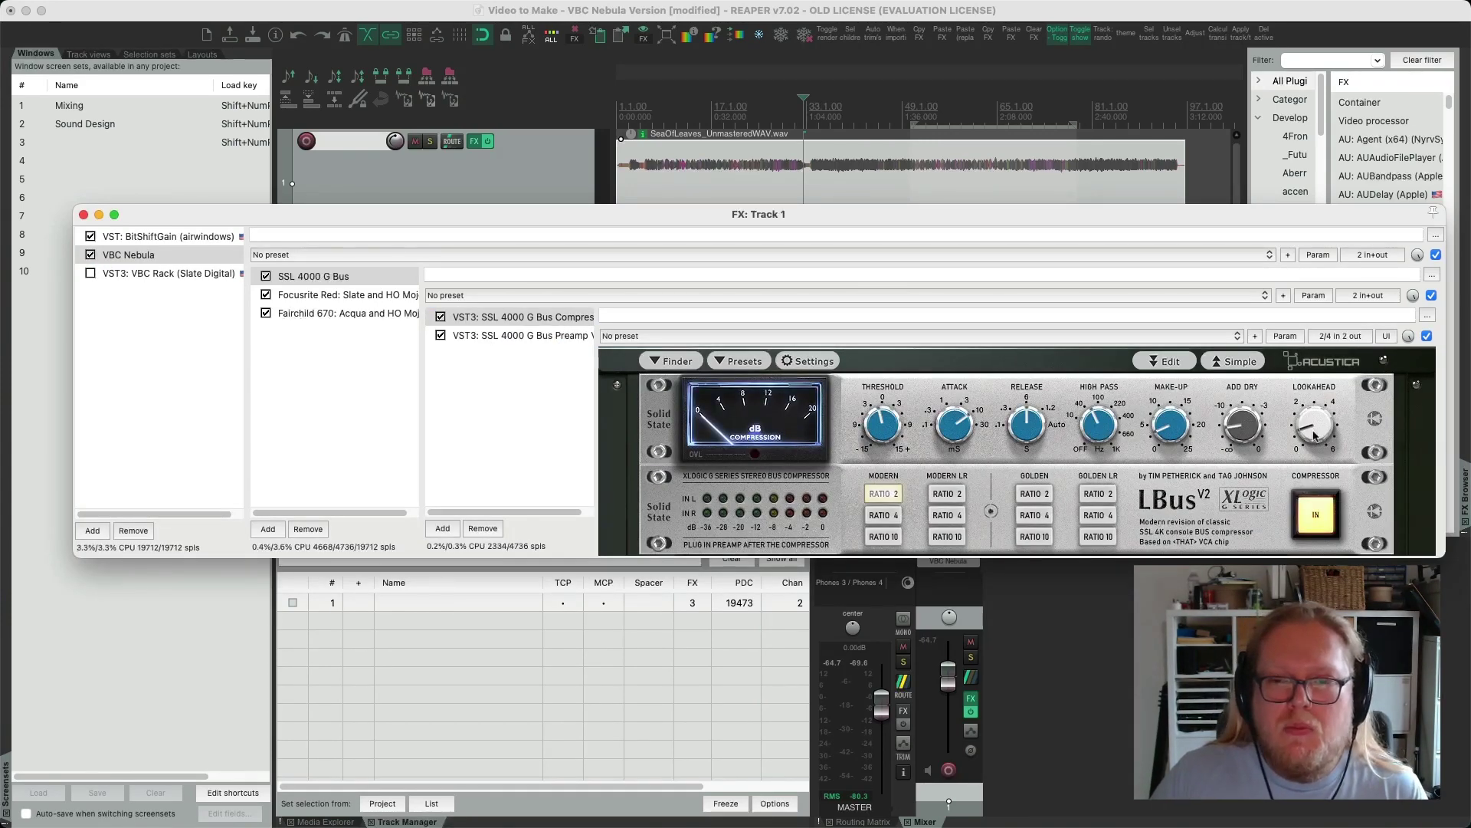
{"action": "left_click", "coordinate": [501, 338]}
{"action": "left_click", "coordinate": [502, 336]}
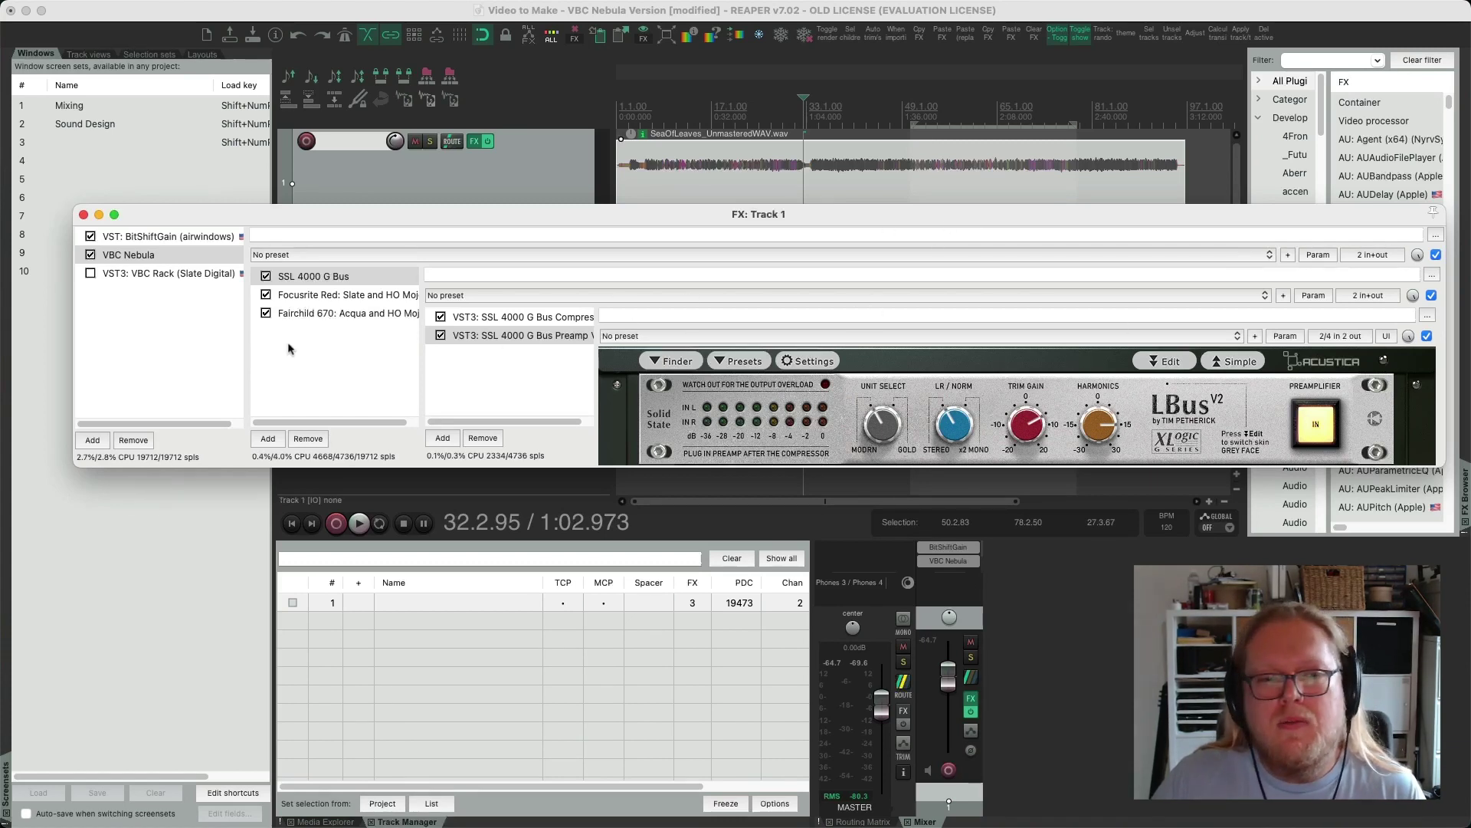
{"action": "left_click", "coordinate": [320, 295]}
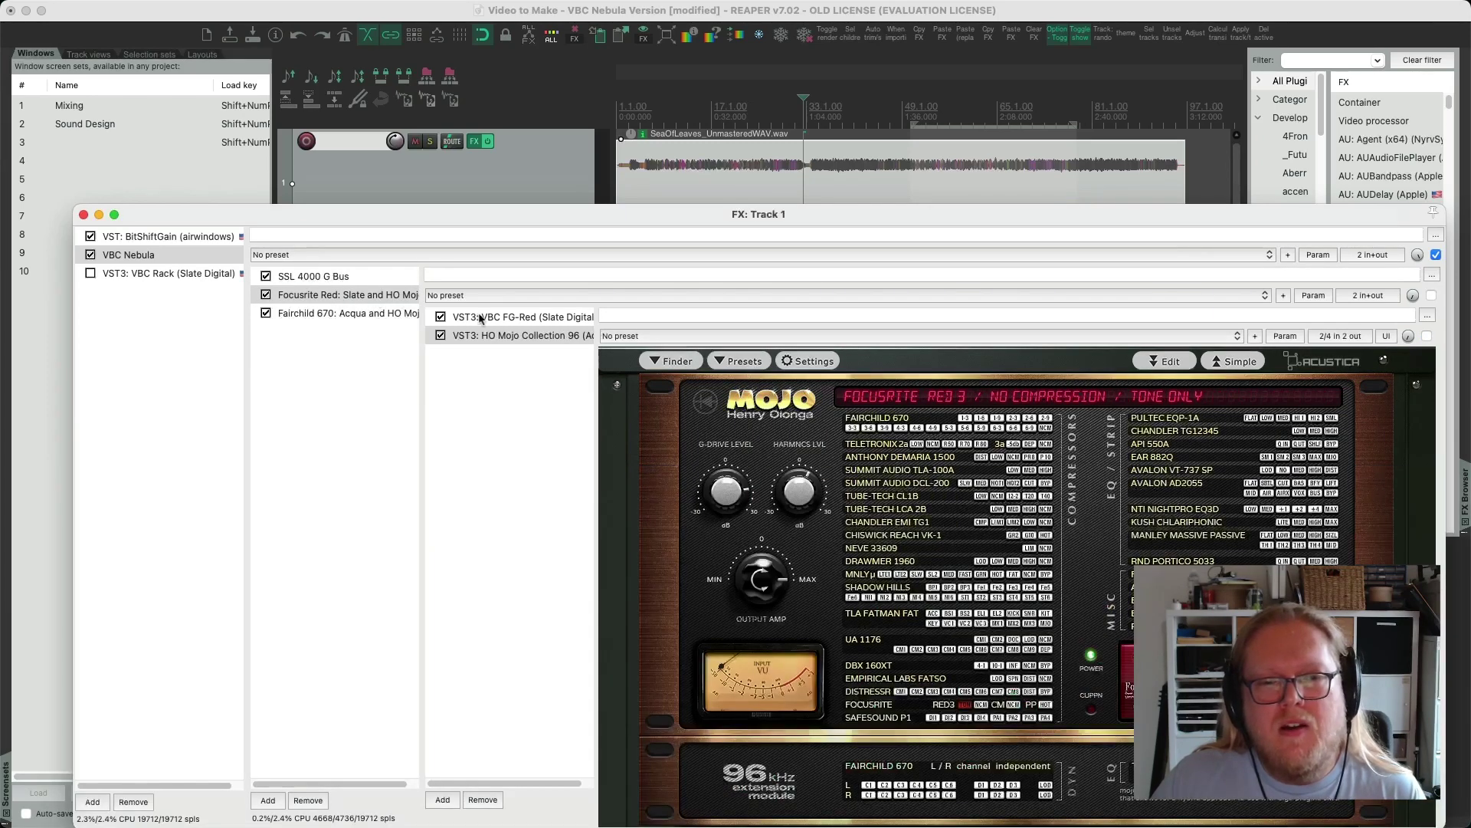
Check the VBC FG-Red drive value and bring up HO Mojo Collection 96
{"action": "left_click", "coordinate": [481, 318]}
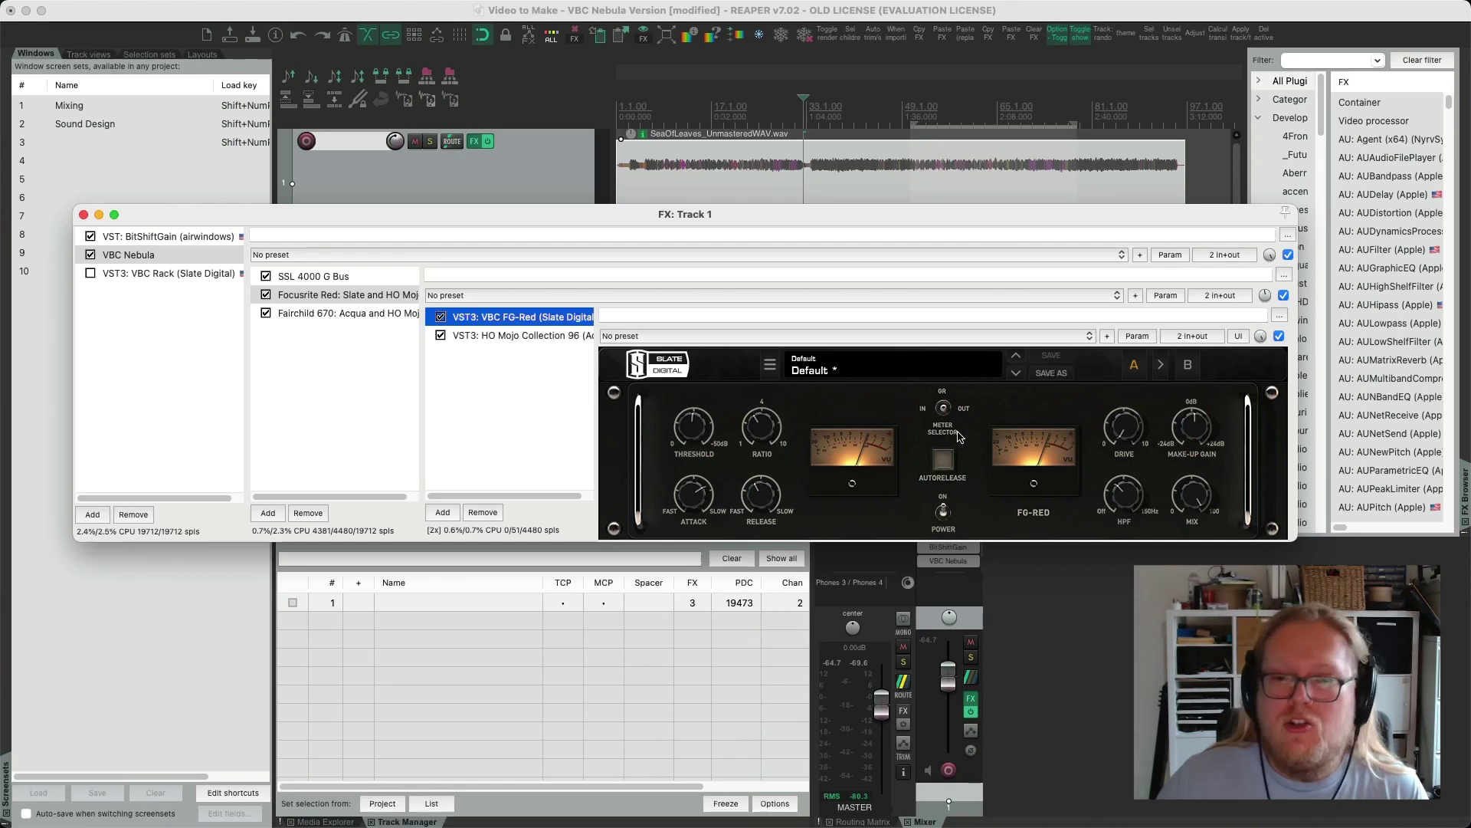
{"action": "left_click", "coordinate": [1127, 431]}
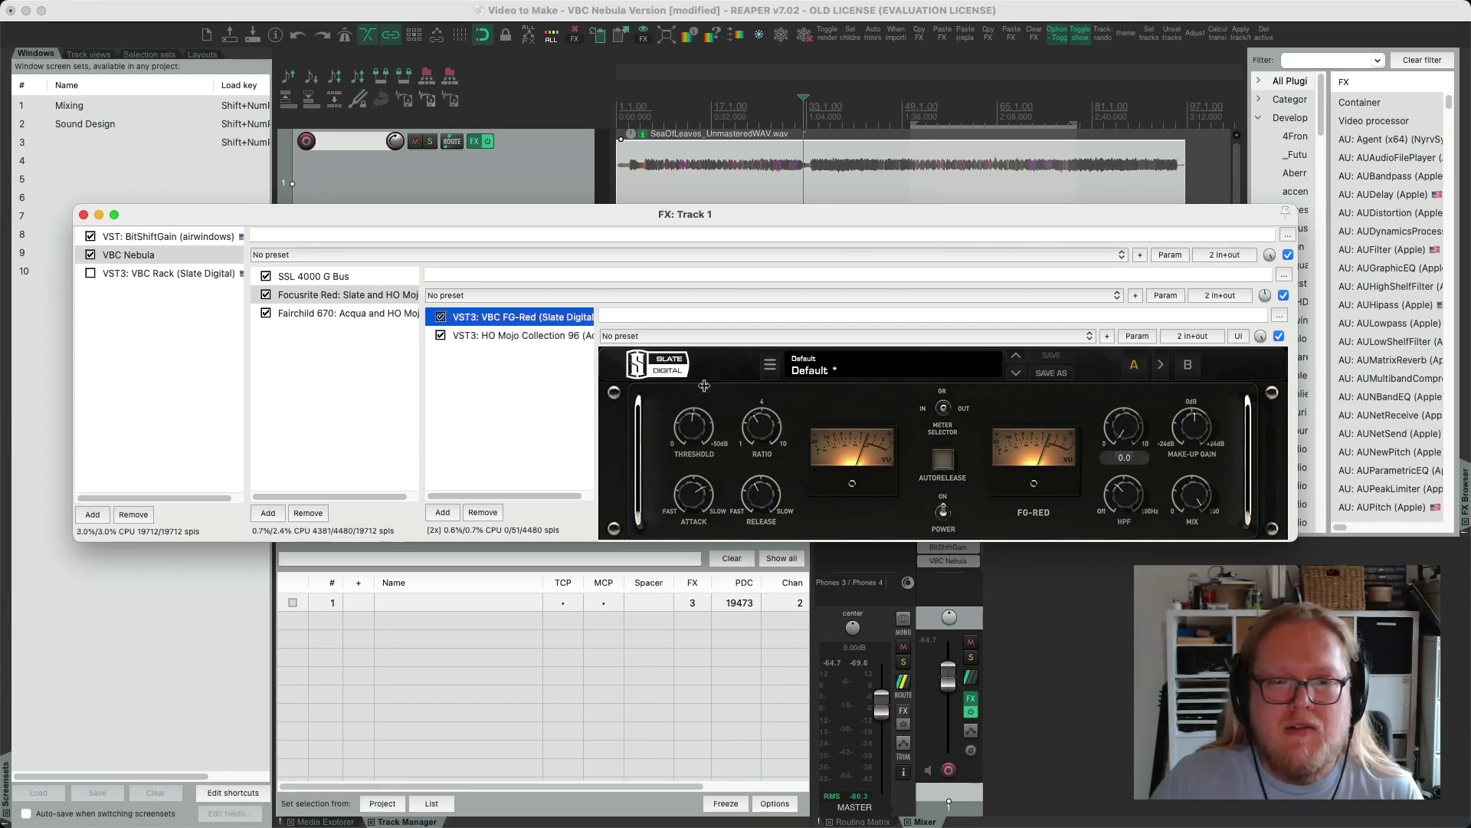
{"action": "left_click", "coordinate": [521, 335]}
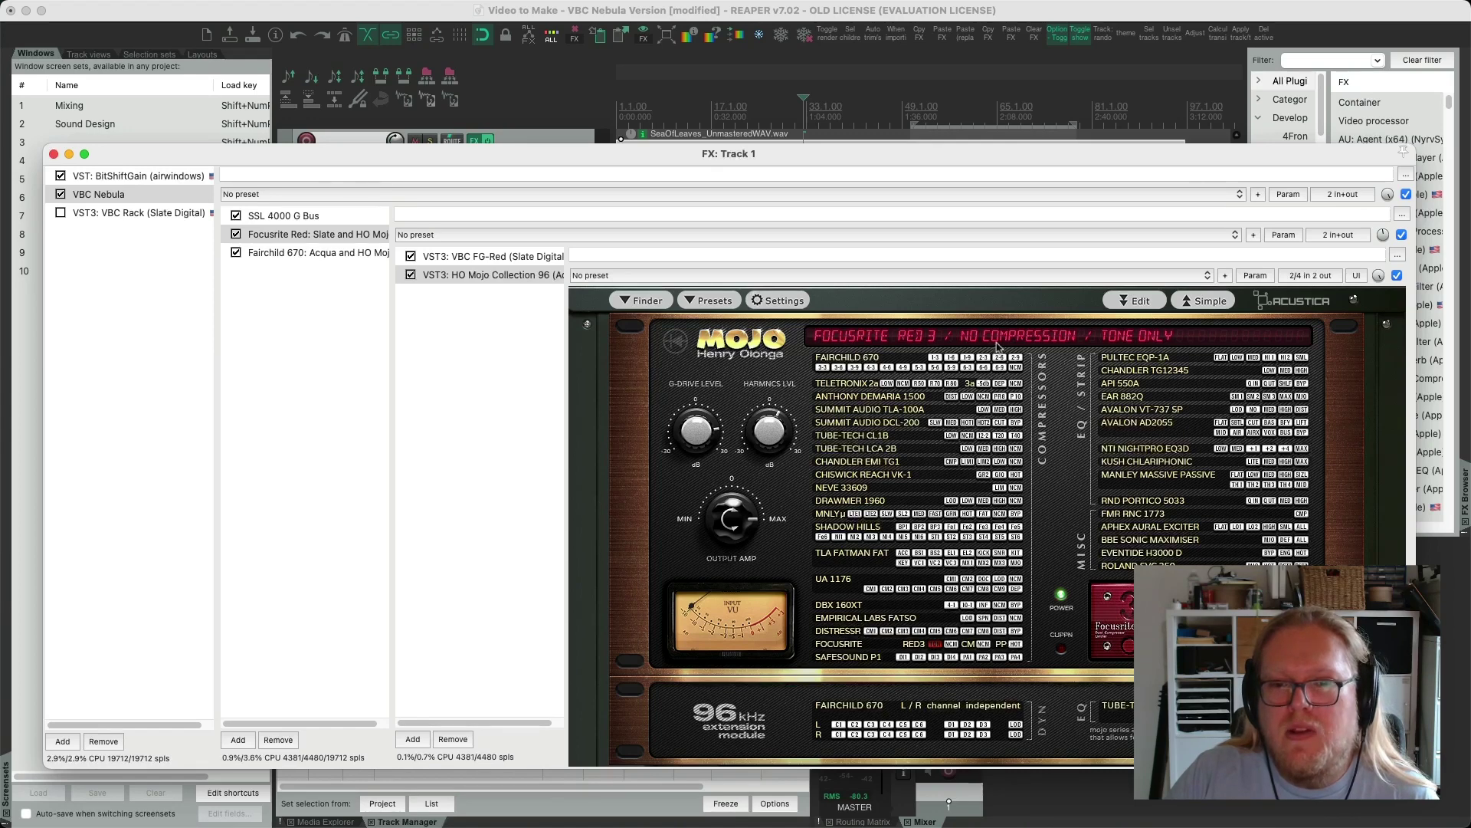
Toggle Mojo's Focusrite RED3 mode to Pass Through and back to Tone Only, then open Fairchild 670
{"action": "left_click", "coordinate": [953, 644]}
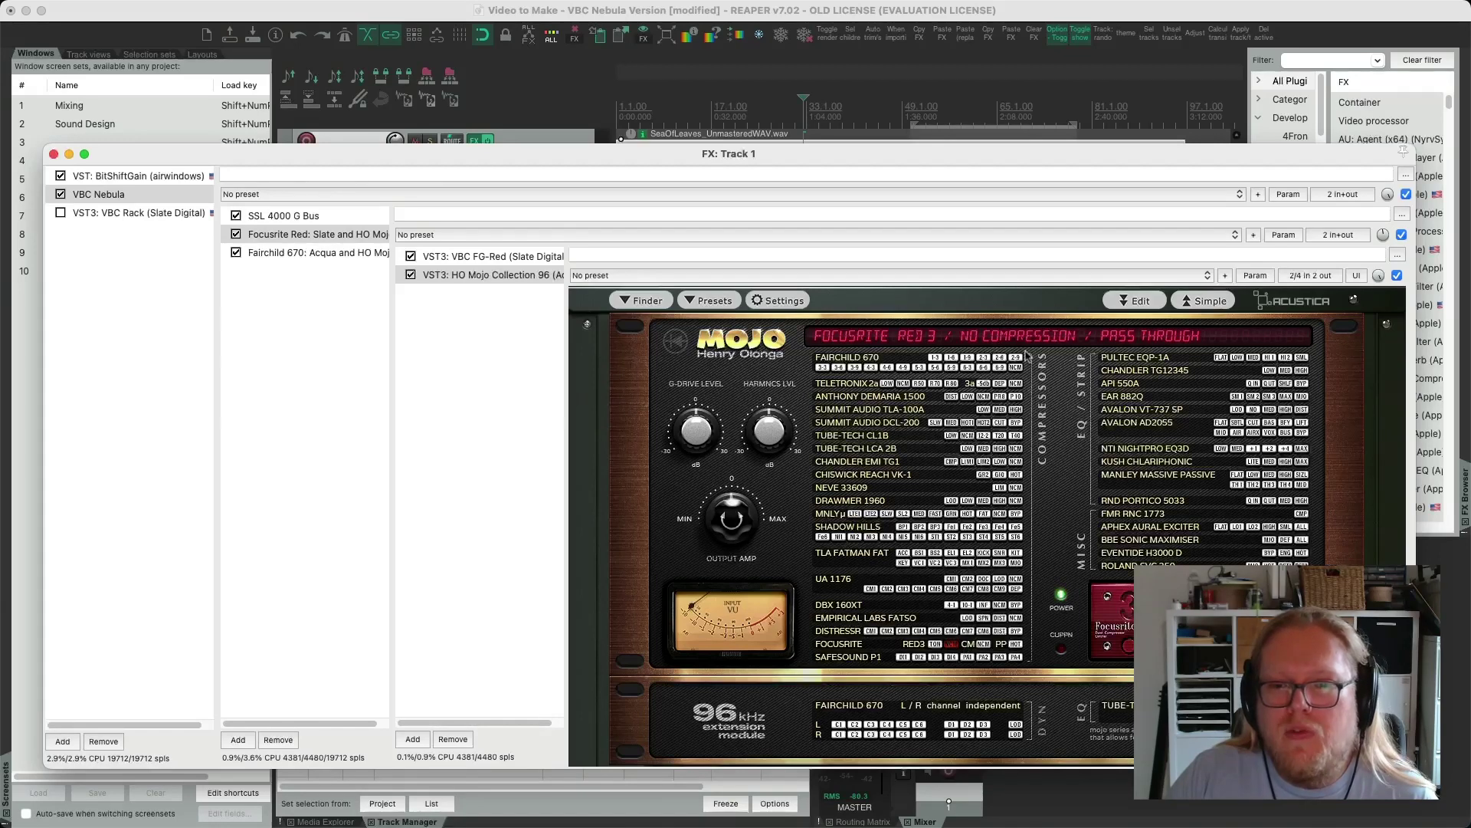
{"action": "left_click", "coordinate": [935, 645]}
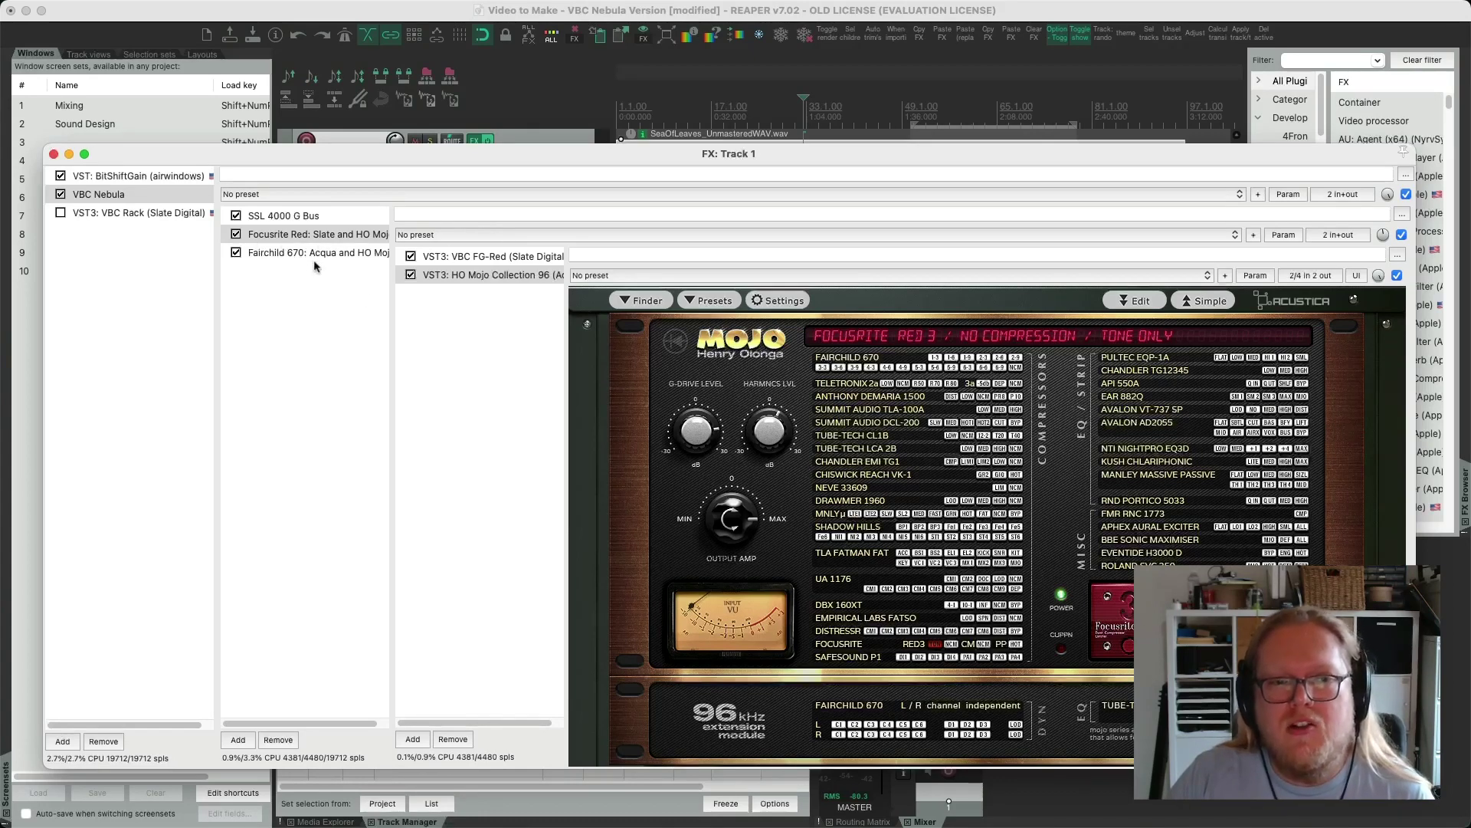
{"action": "left_click", "coordinate": [285, 254]}
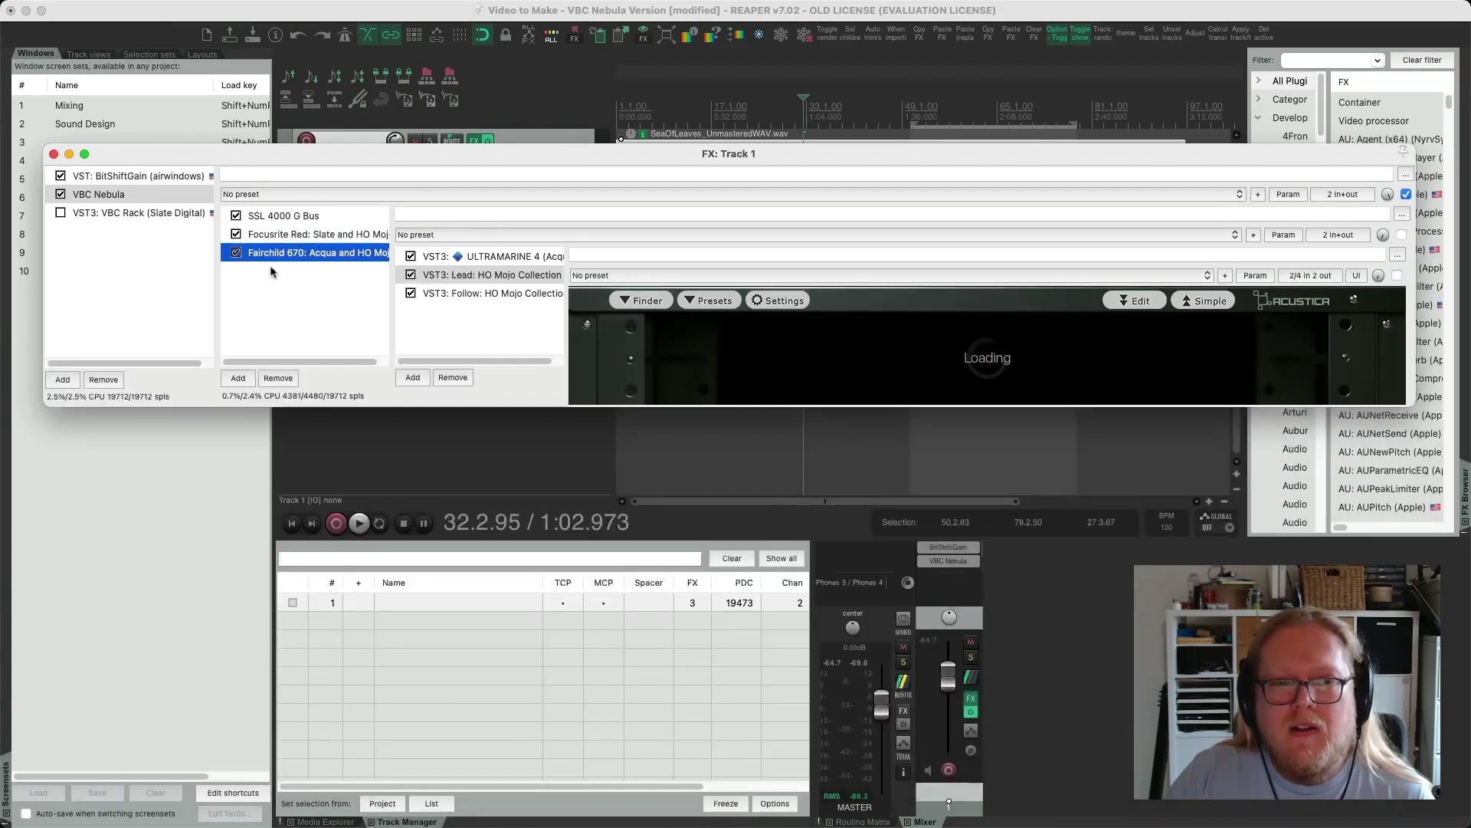
Move ULTRAMARINE 4 below the Lead plugin in the Fairchild 670 chain
{"action": "left_click_drag", "start_coordinate": [502, 259], "coordinate": [491, 279]}
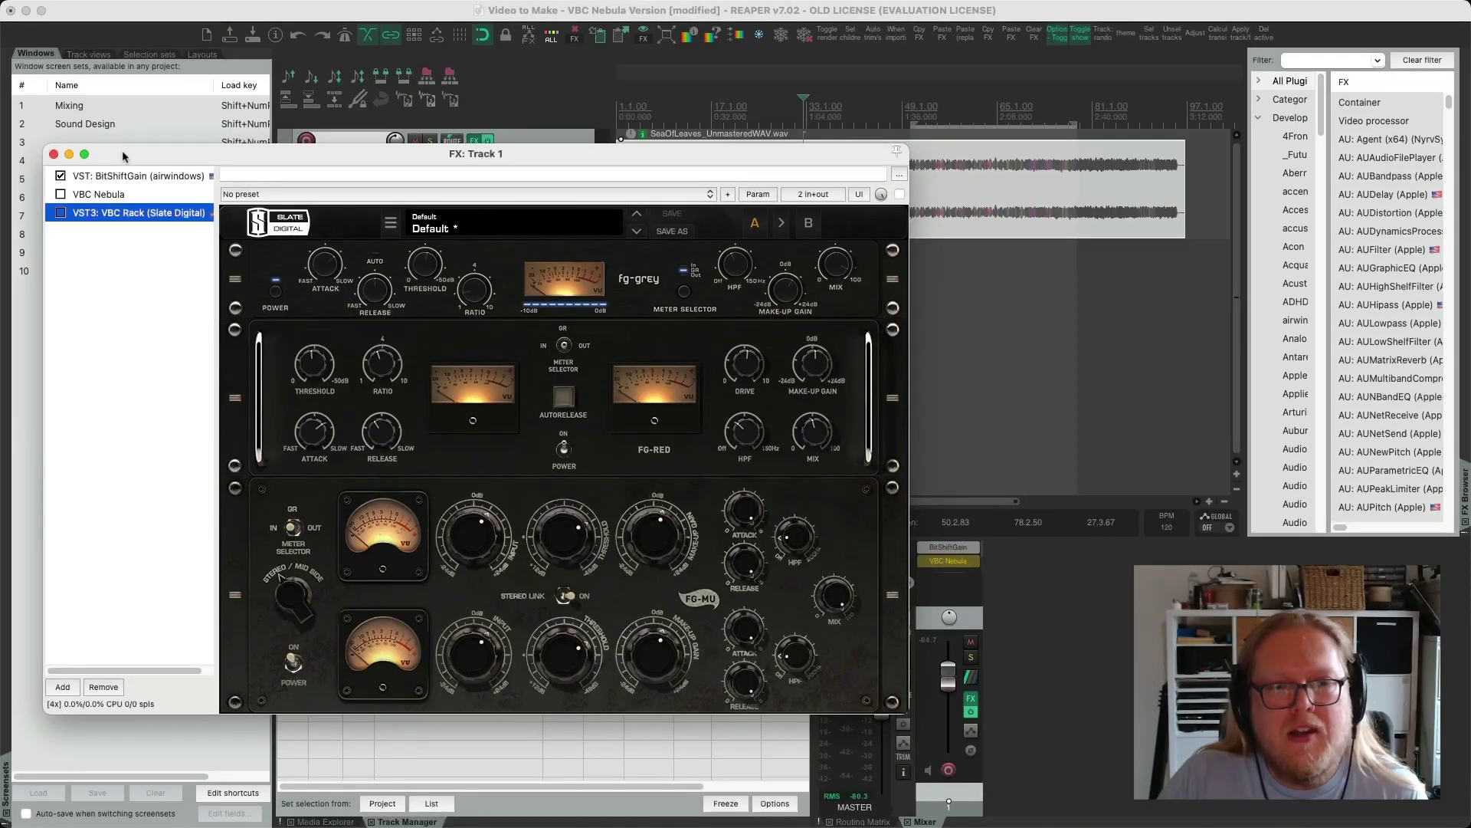
Bypass Track 1's effects and play SeaOfLeaves_UnmasteredWAV from the start
{"action": "left_click_drag", "start_coordinate": [122, 153], "coordinate": [473, 262]}
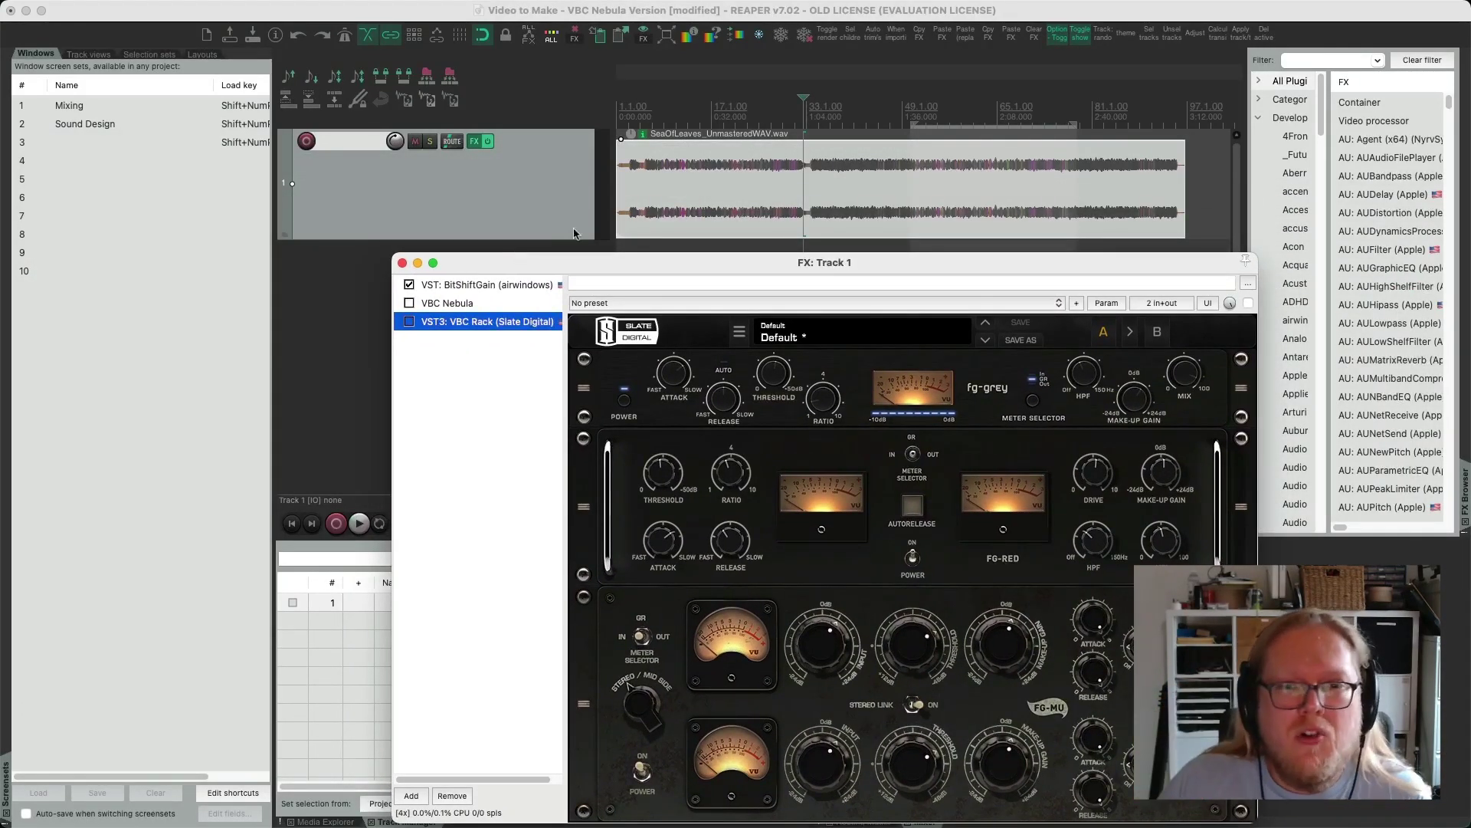
{"action": "mouse_move", "coordinate": [629, 138]}
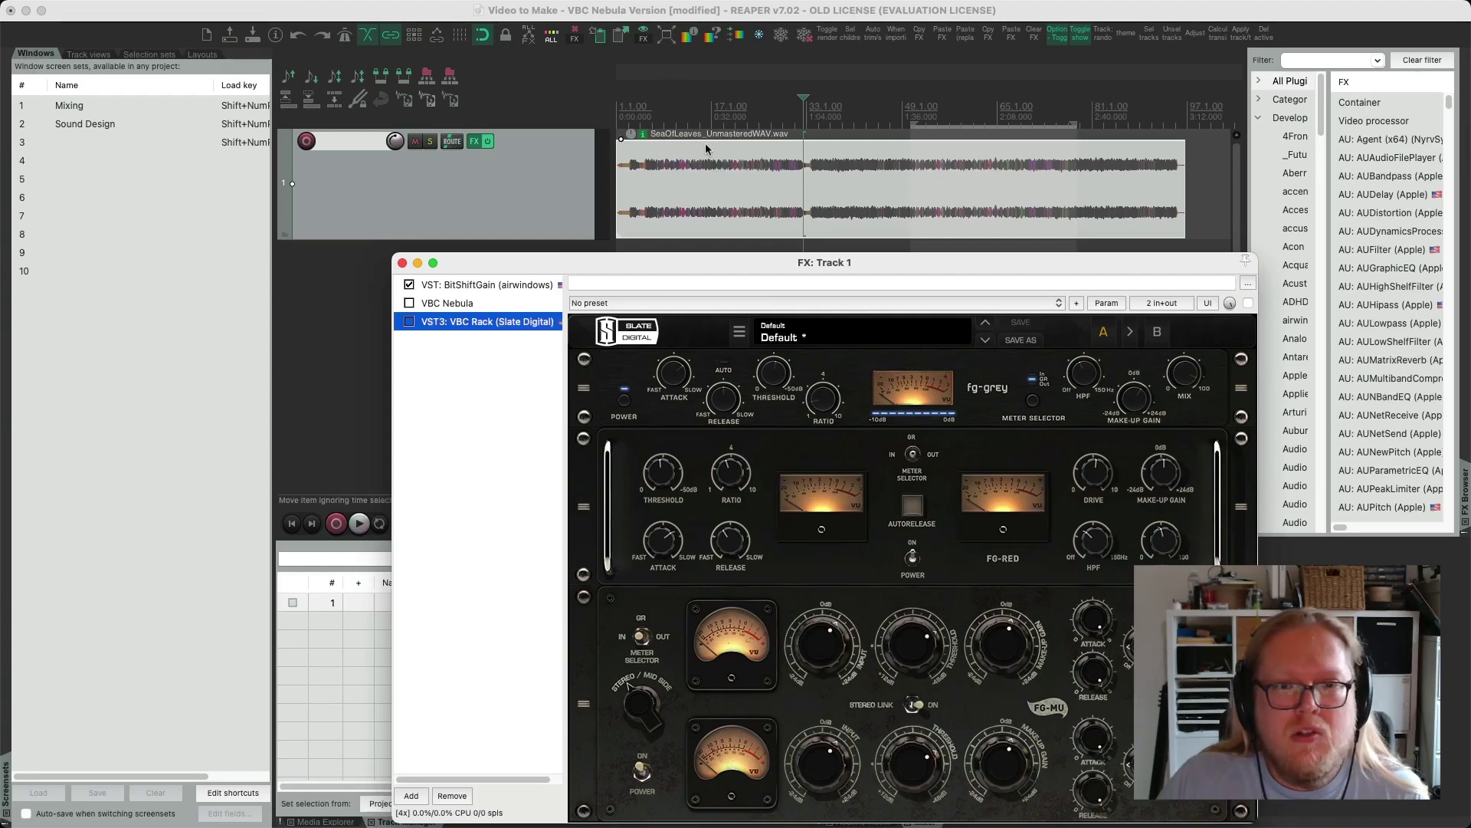
{"action": "left_click", "coordinate": [628, 136]}
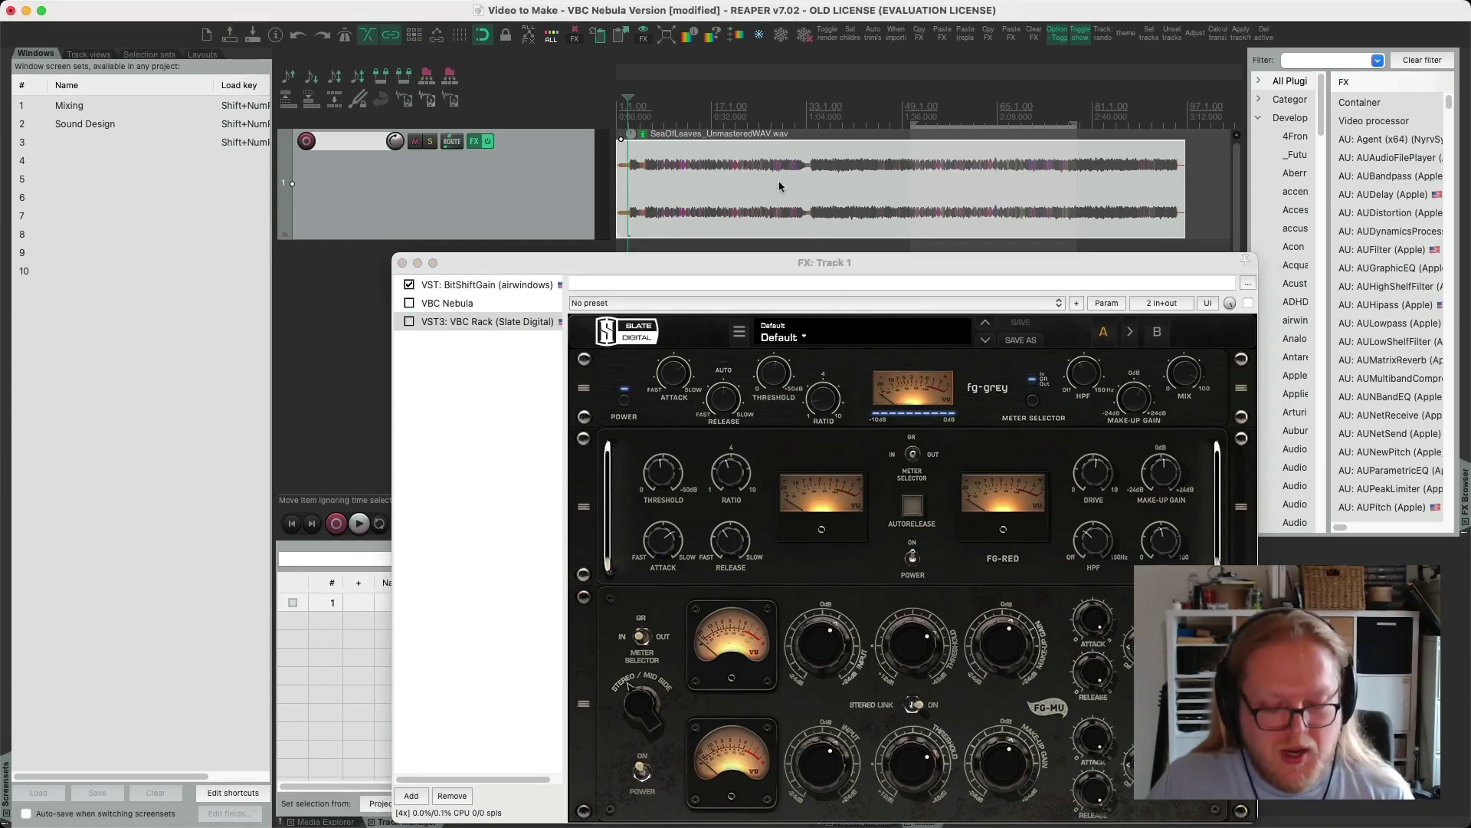
{"action": "key", "text": "space"}
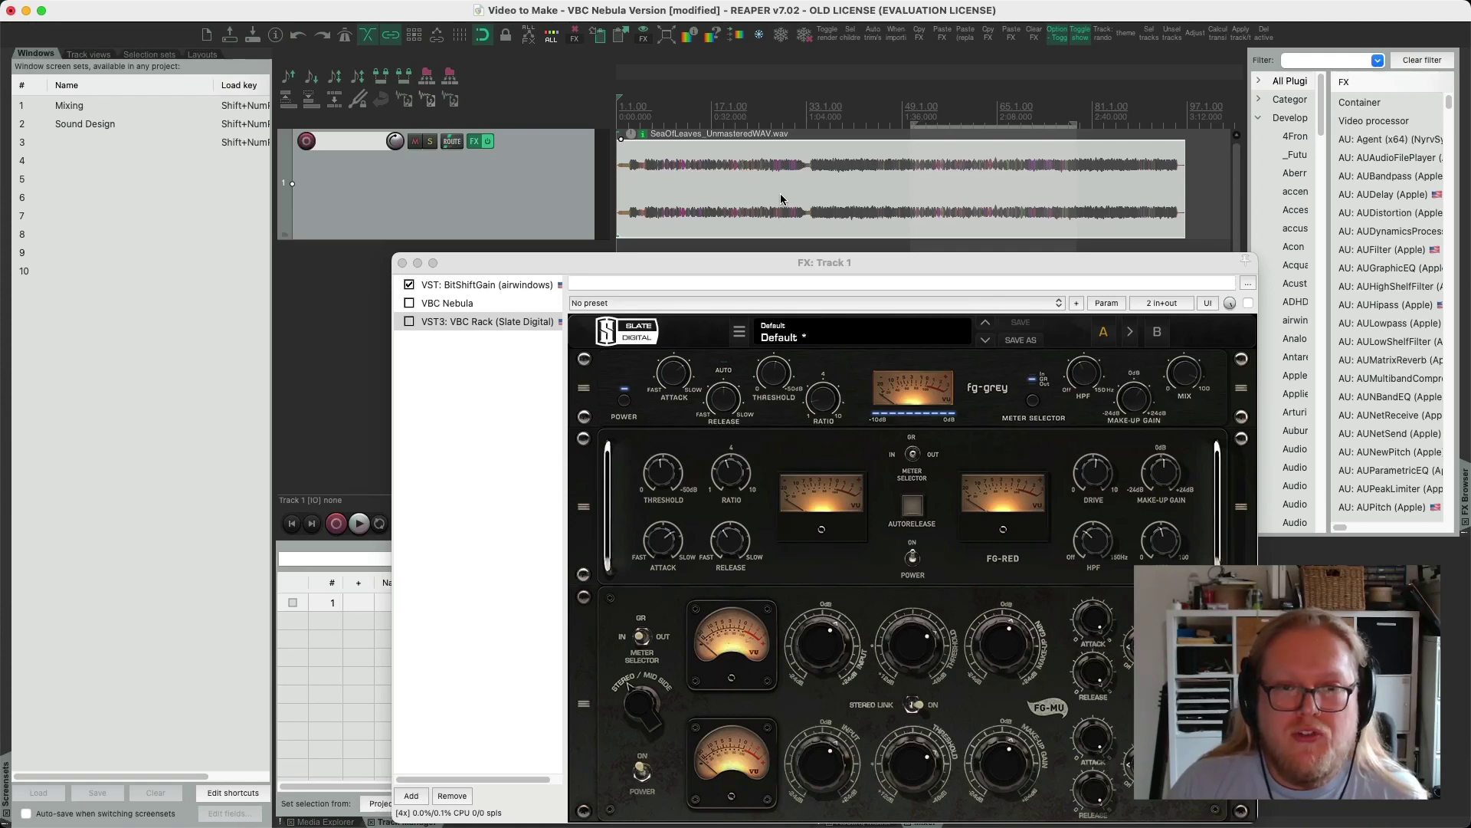
{"action": "key", "text": "b"}
{"action": "key", "text": "space"}
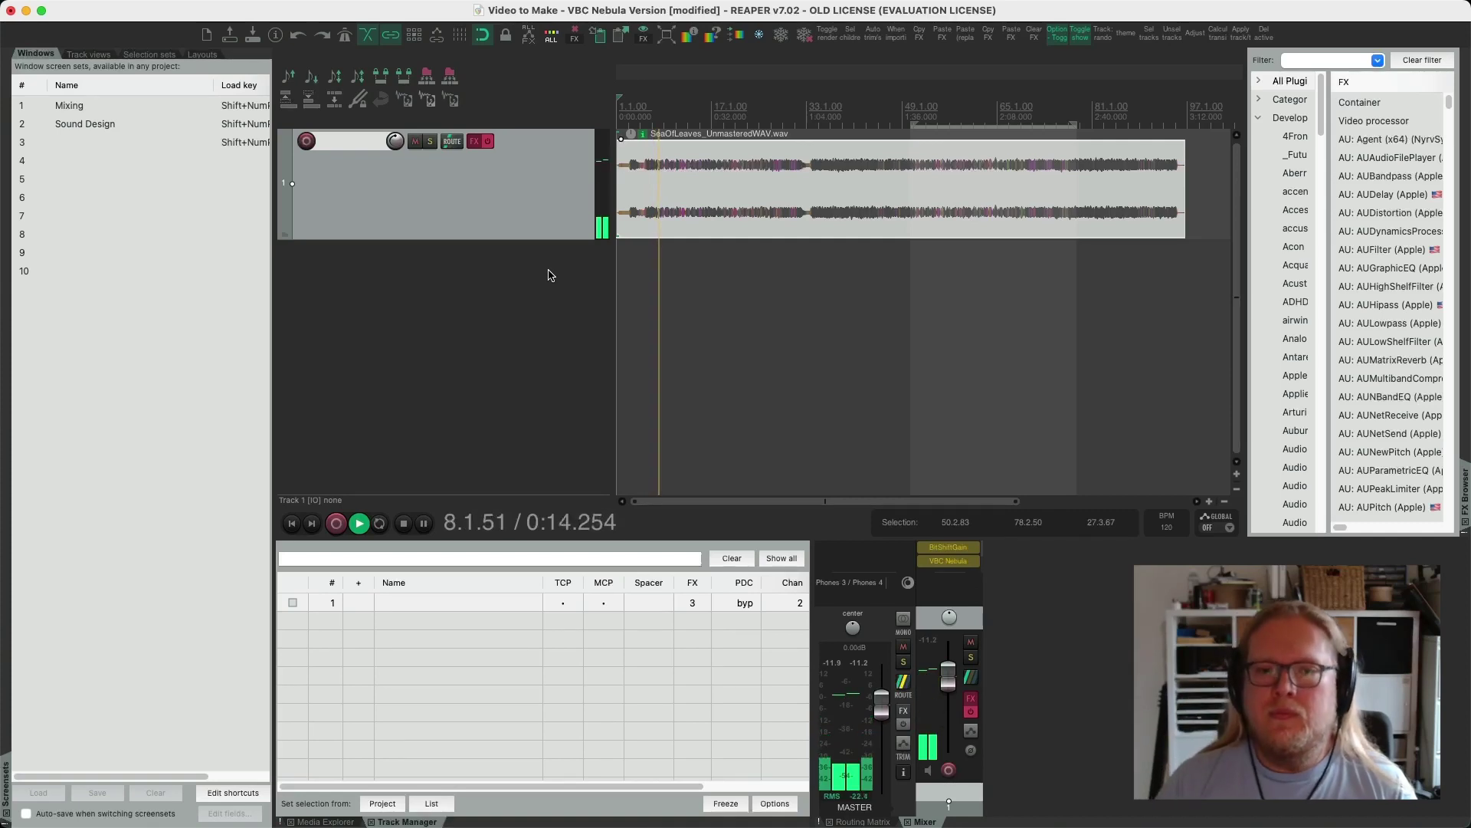
Stop playback, re-enable Track 1's effects, and show the VBC Rack plugin
{"action": "key", "text": "space"}
{"action": "left_click", "coordinate": [476, 142]}
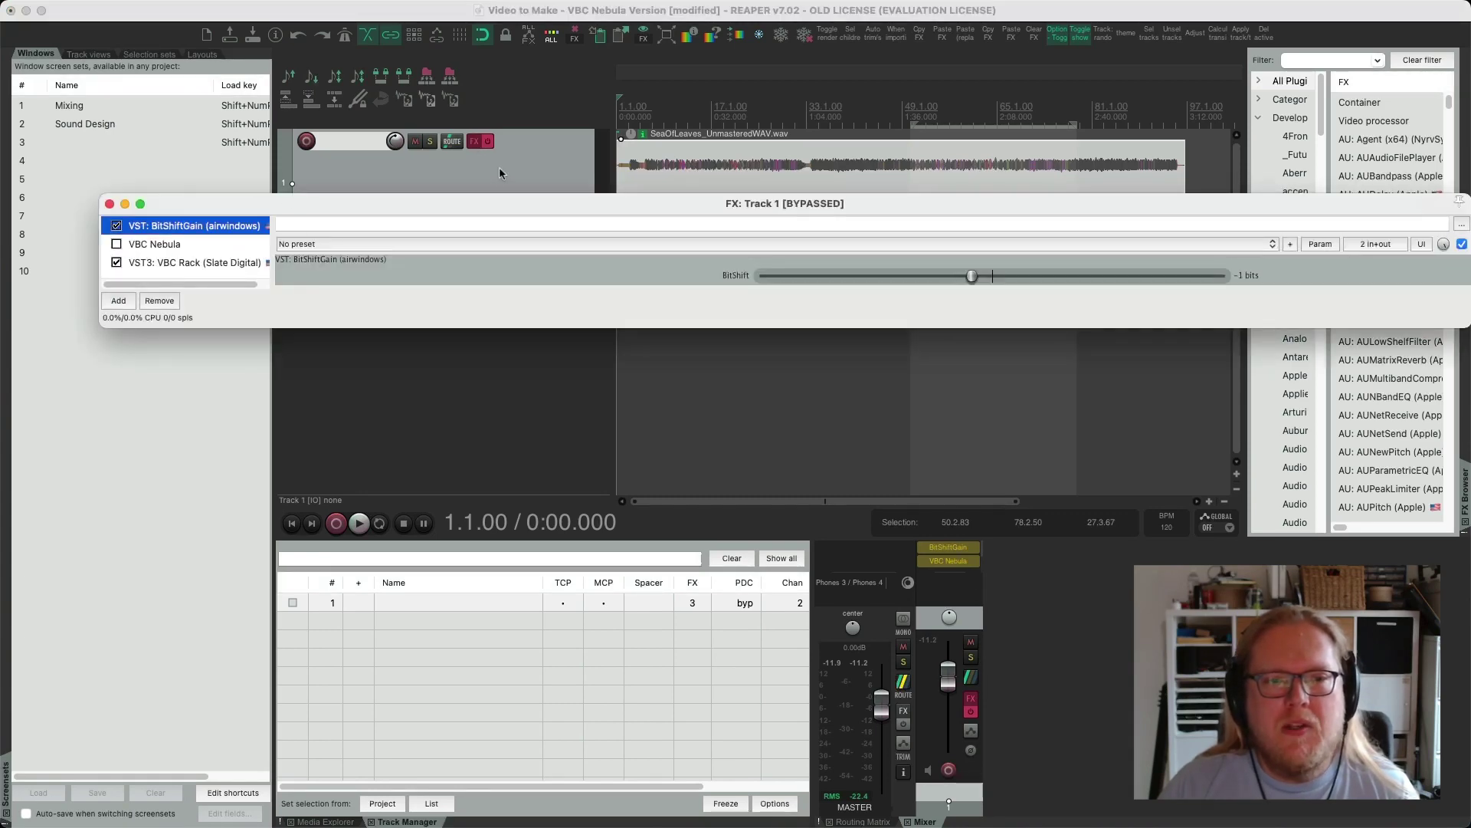
{"action": "left_click", "coordinate": [485, 141]}
{"action": "left_click", "coordinate": [219, 262]}
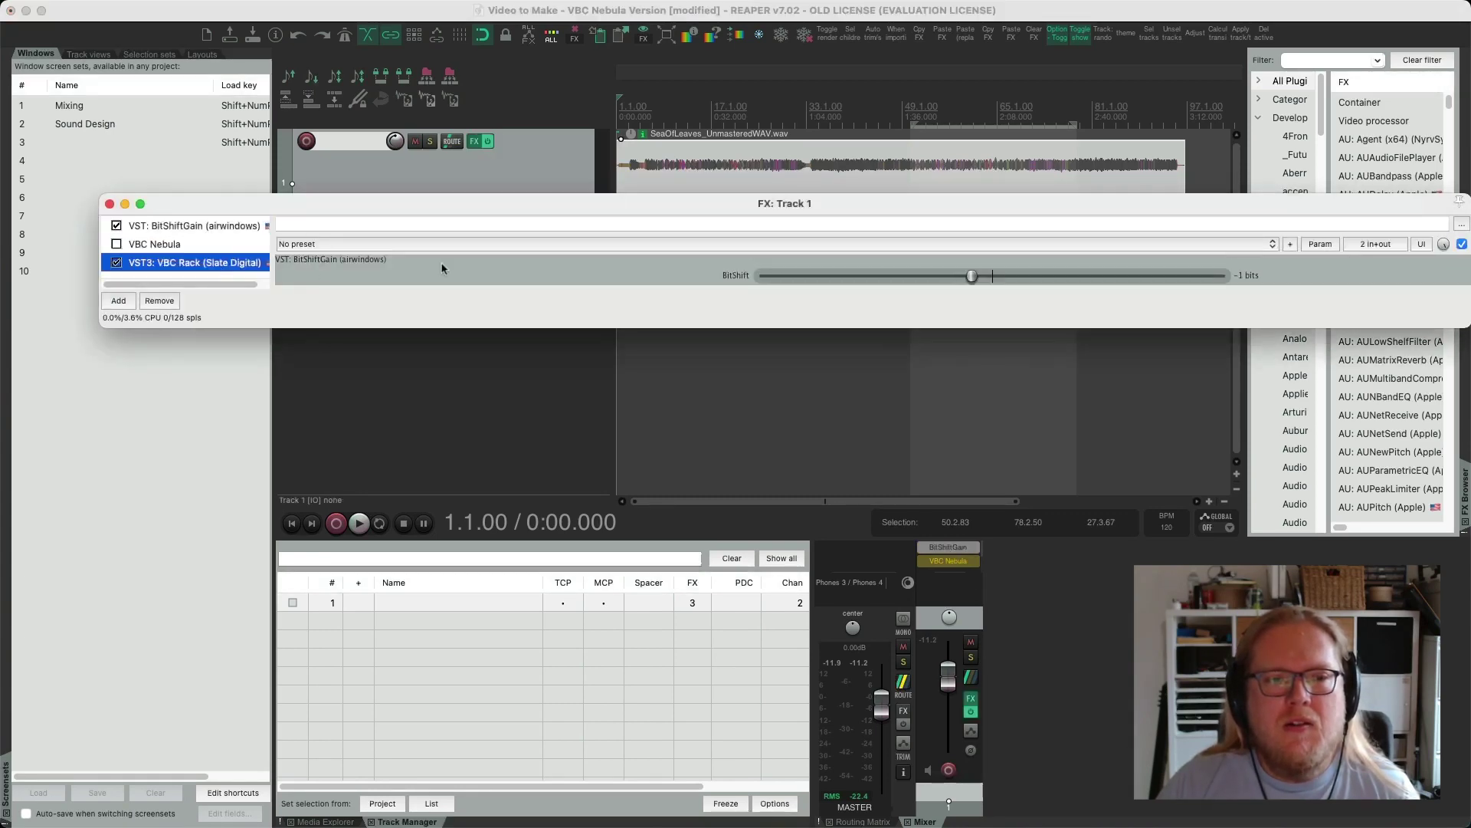
{"action": "left_click_drag", "start_coordinate": [645, 199], "coordinate": [753, 223]}
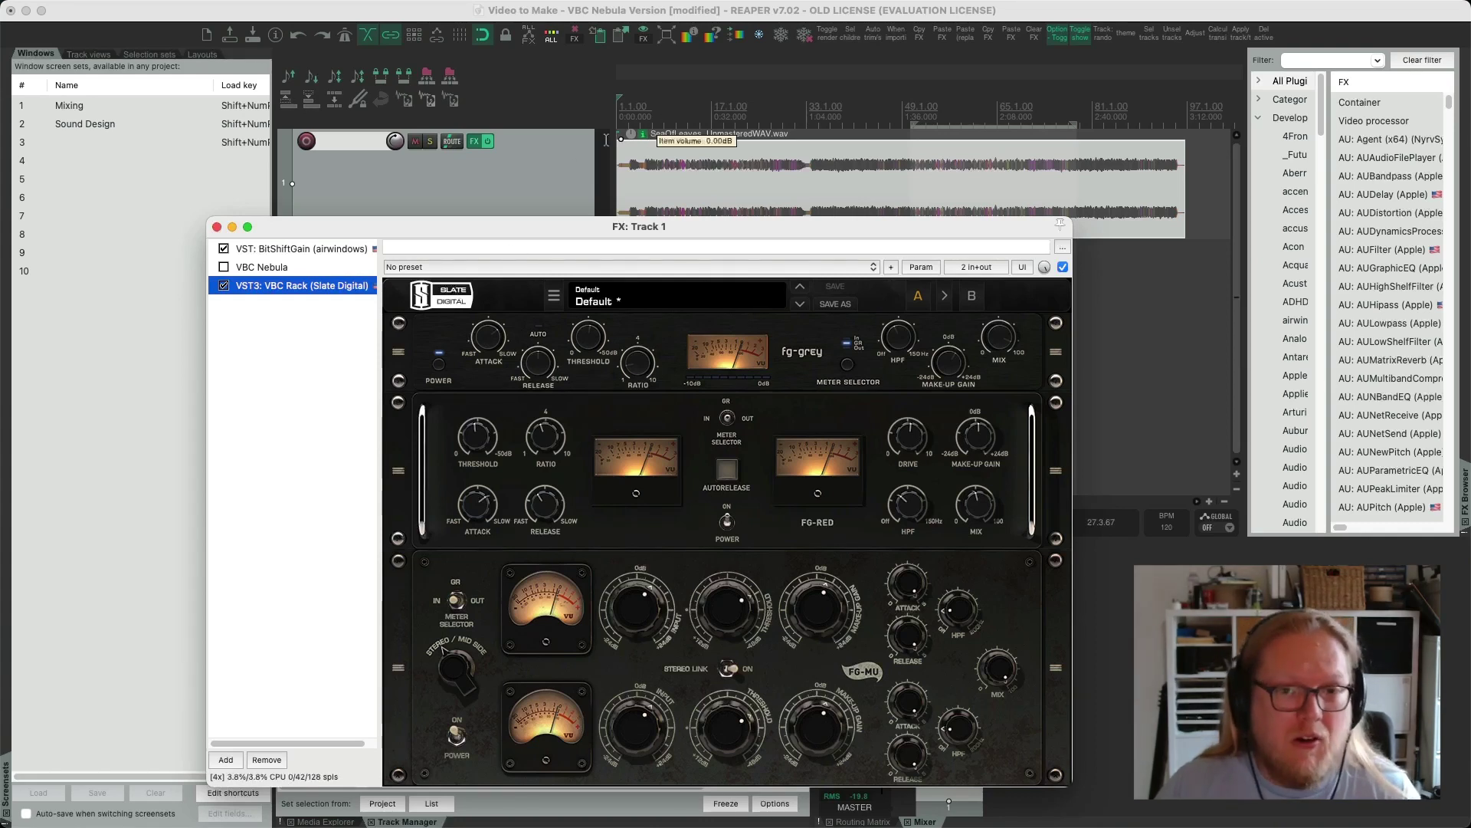
A/B the VBC Rack against the dry track by toggling FX bypass, then disable the Rack
{"action": "left_click", "coordinate": [489, 142]}
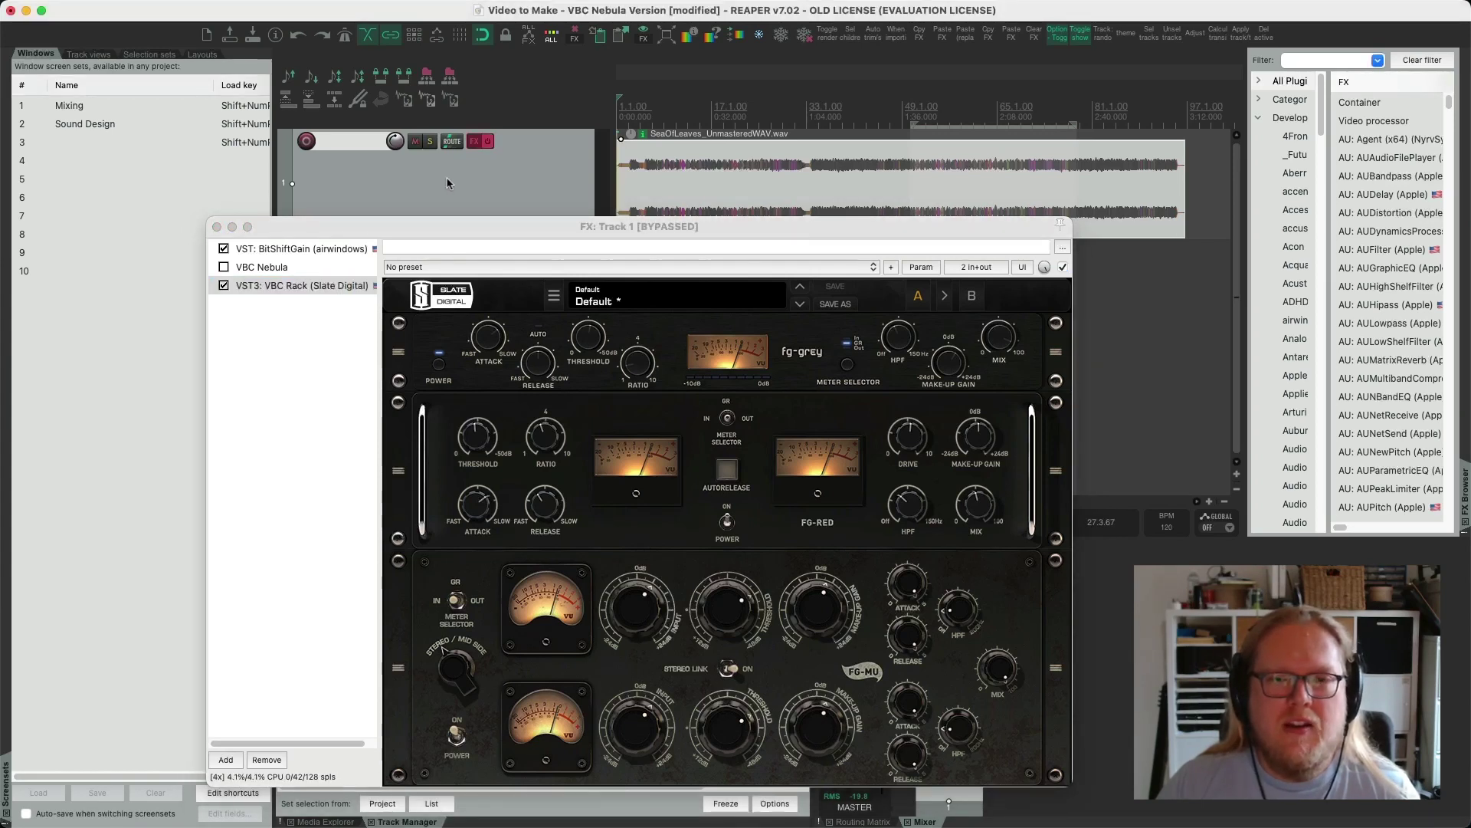
{"action": "left_click", "coordinate": [489, 142]}
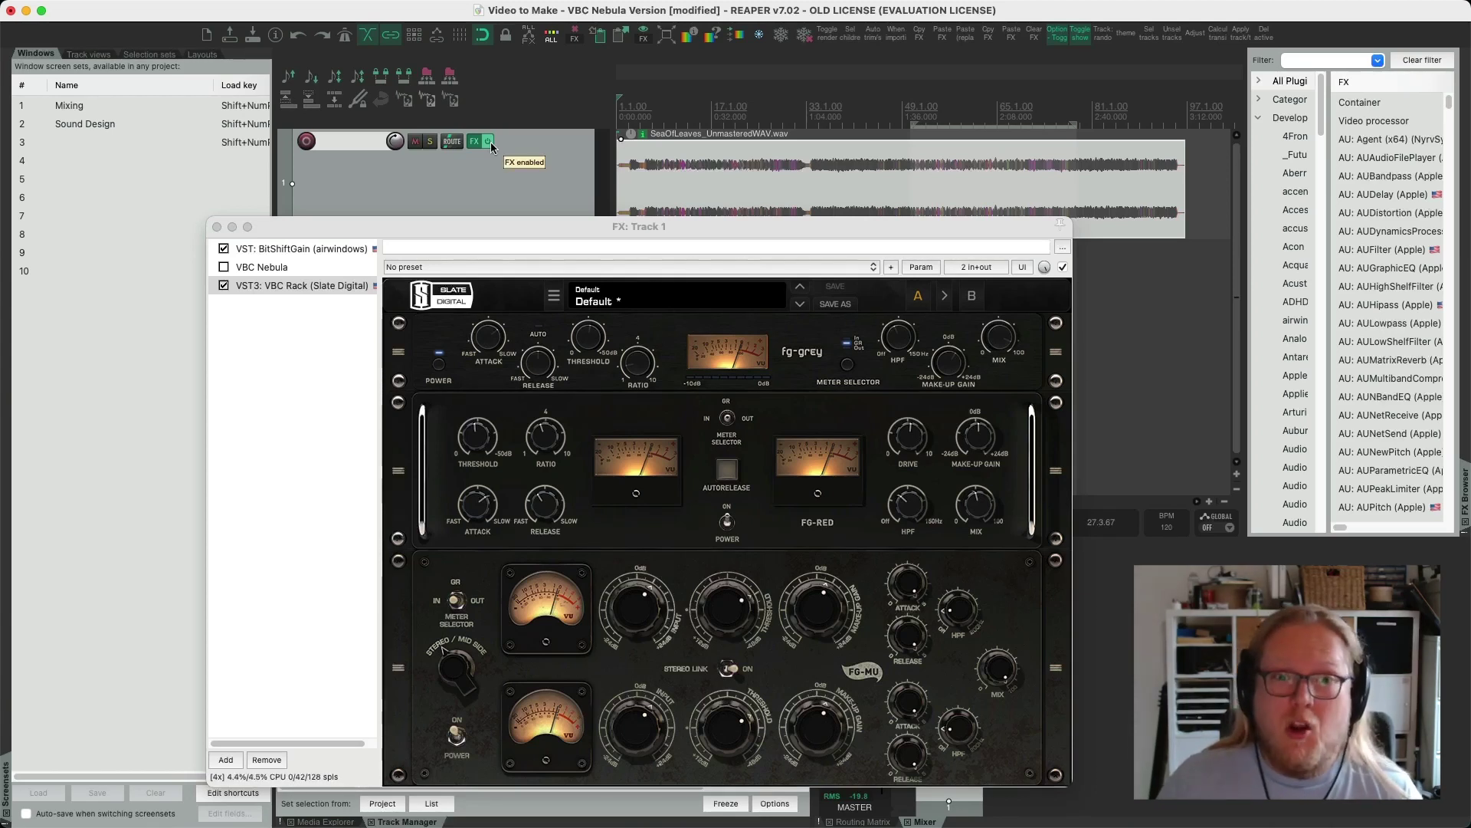
{"action": "left_click", "coordinate": [223, 285]}
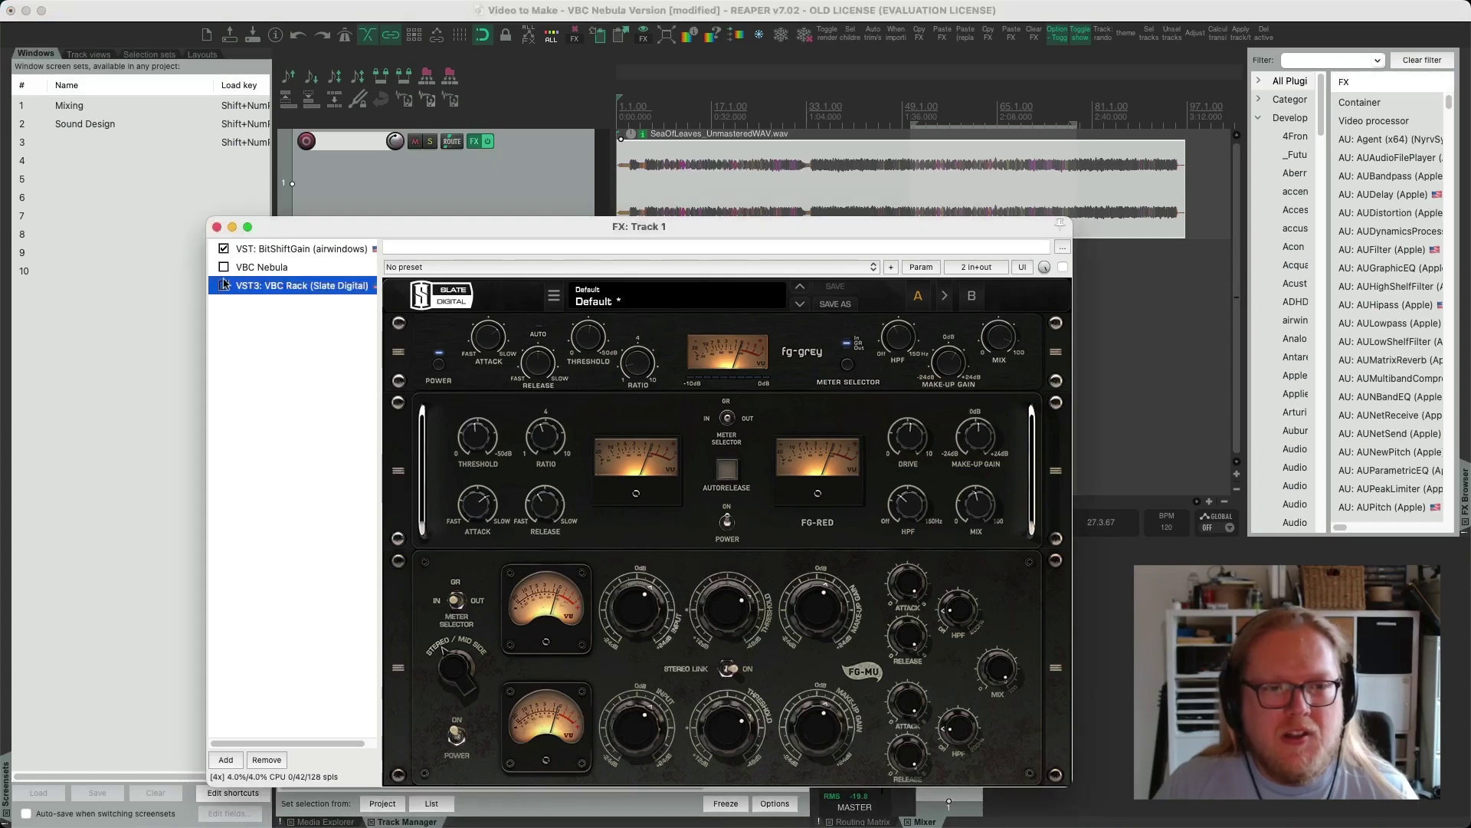
Enable the VBC Nebula chain and review its Fairchild 670 stage and Lead Mojo settings
{"action": "left_click", "coordinate": [224, 267]}
{"action": "left_click", "coordinate": [257, 267]}
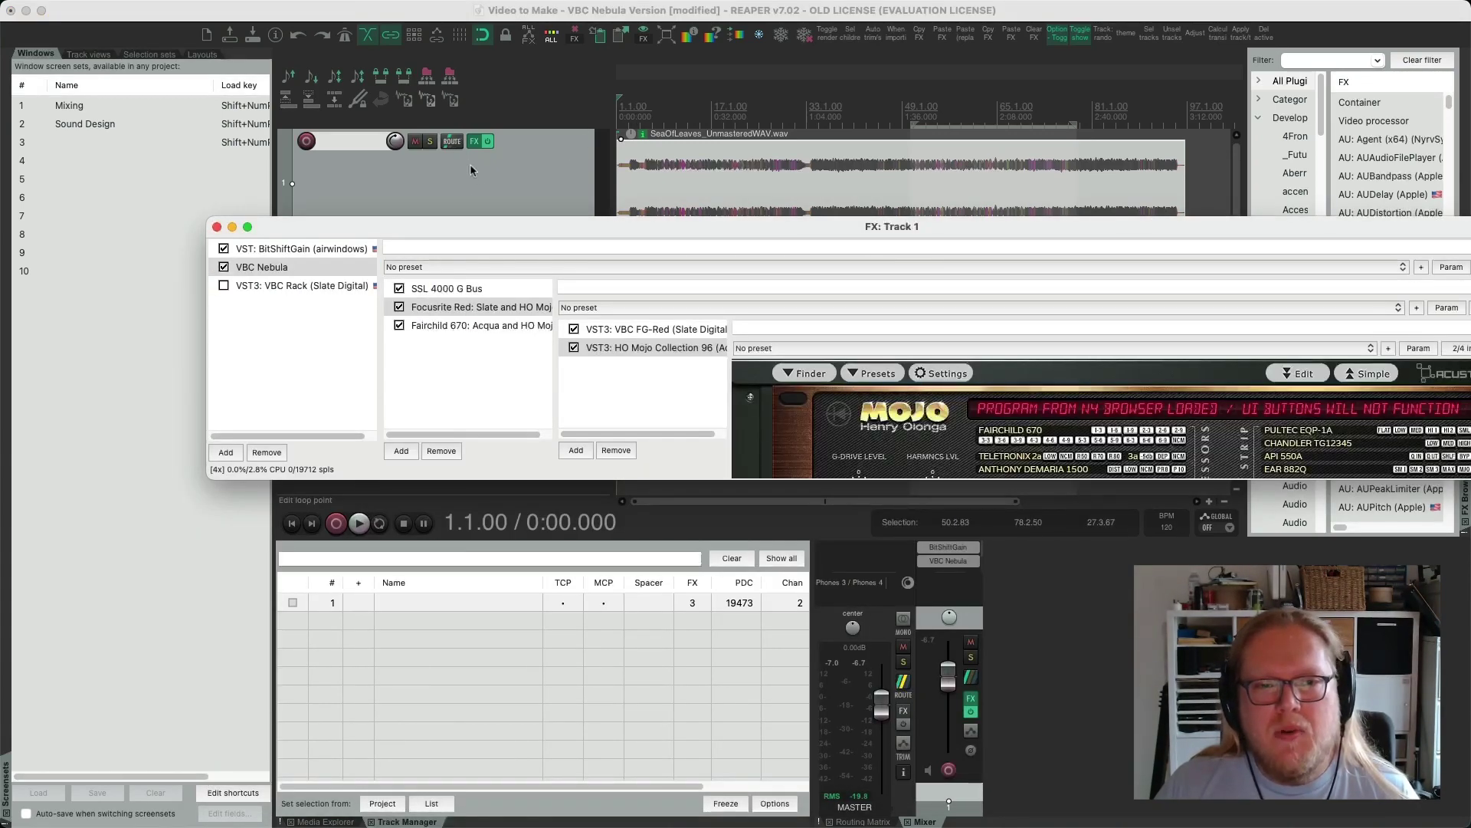
{"action": "left_click", "coordinate": [509, 224]}
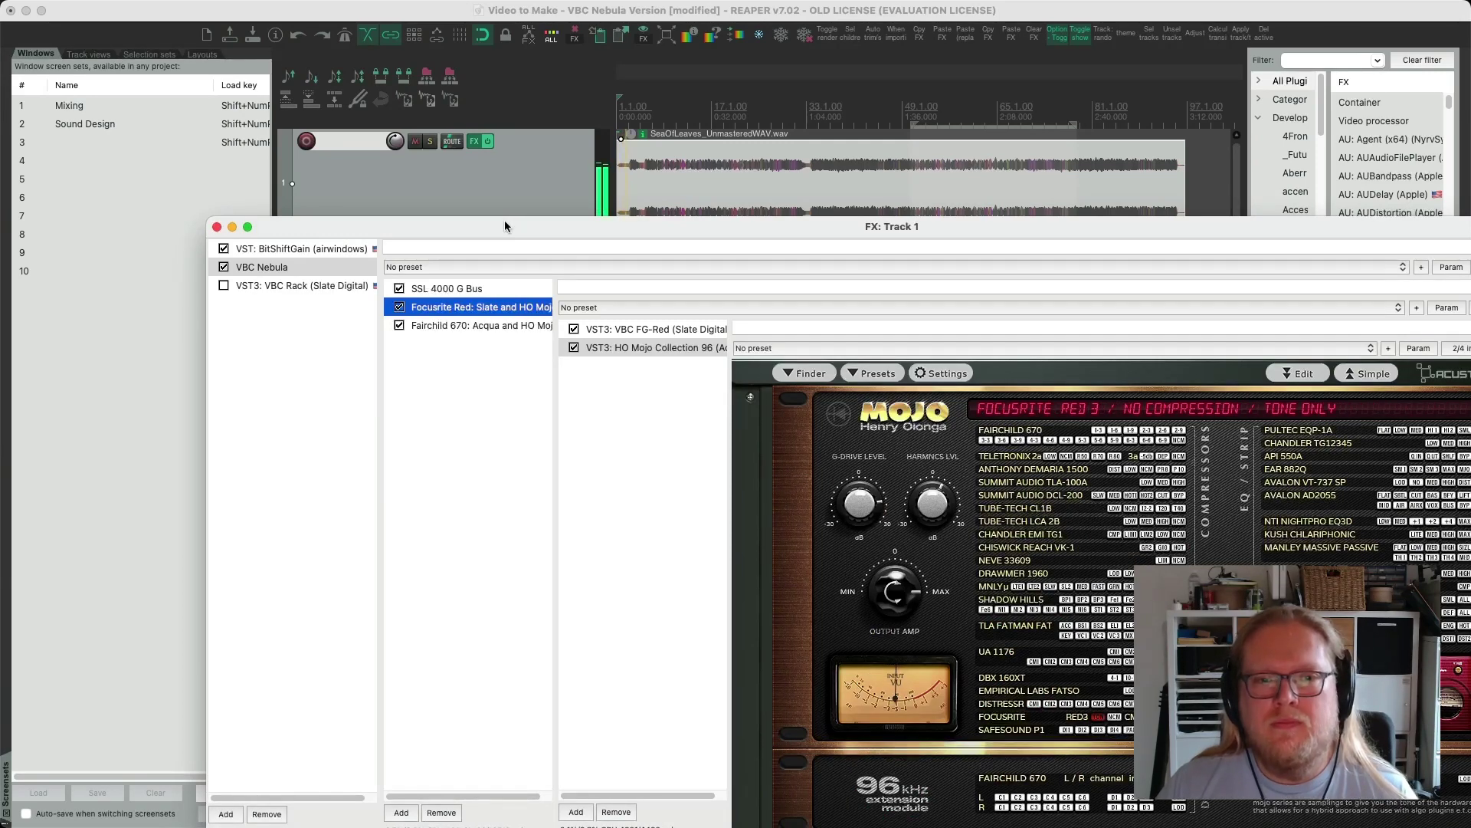
{"action": "left_click", "coordinate": [491, 324]}
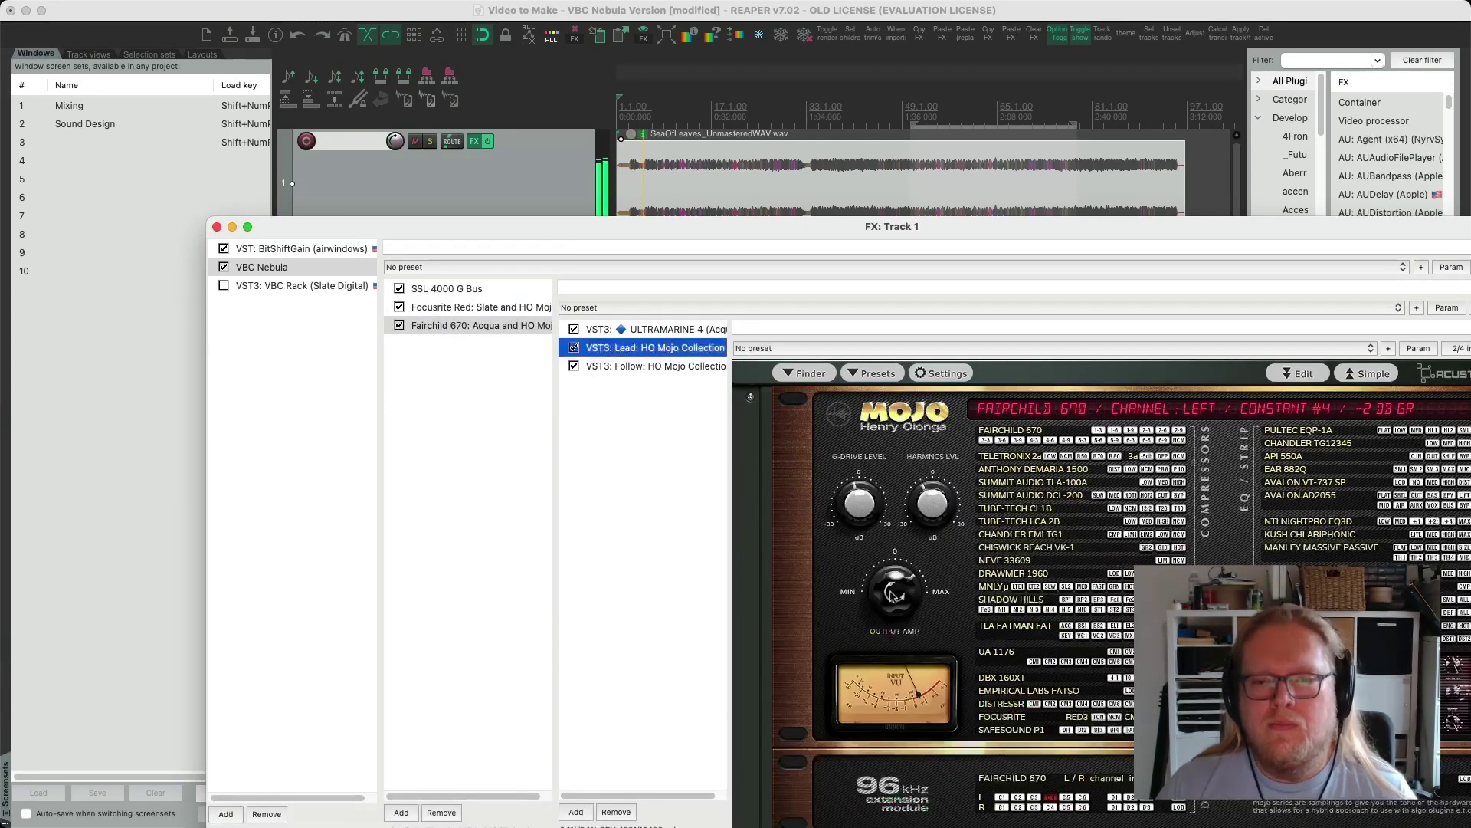
{"action": "left_click", "coordinate": [899, 596]}
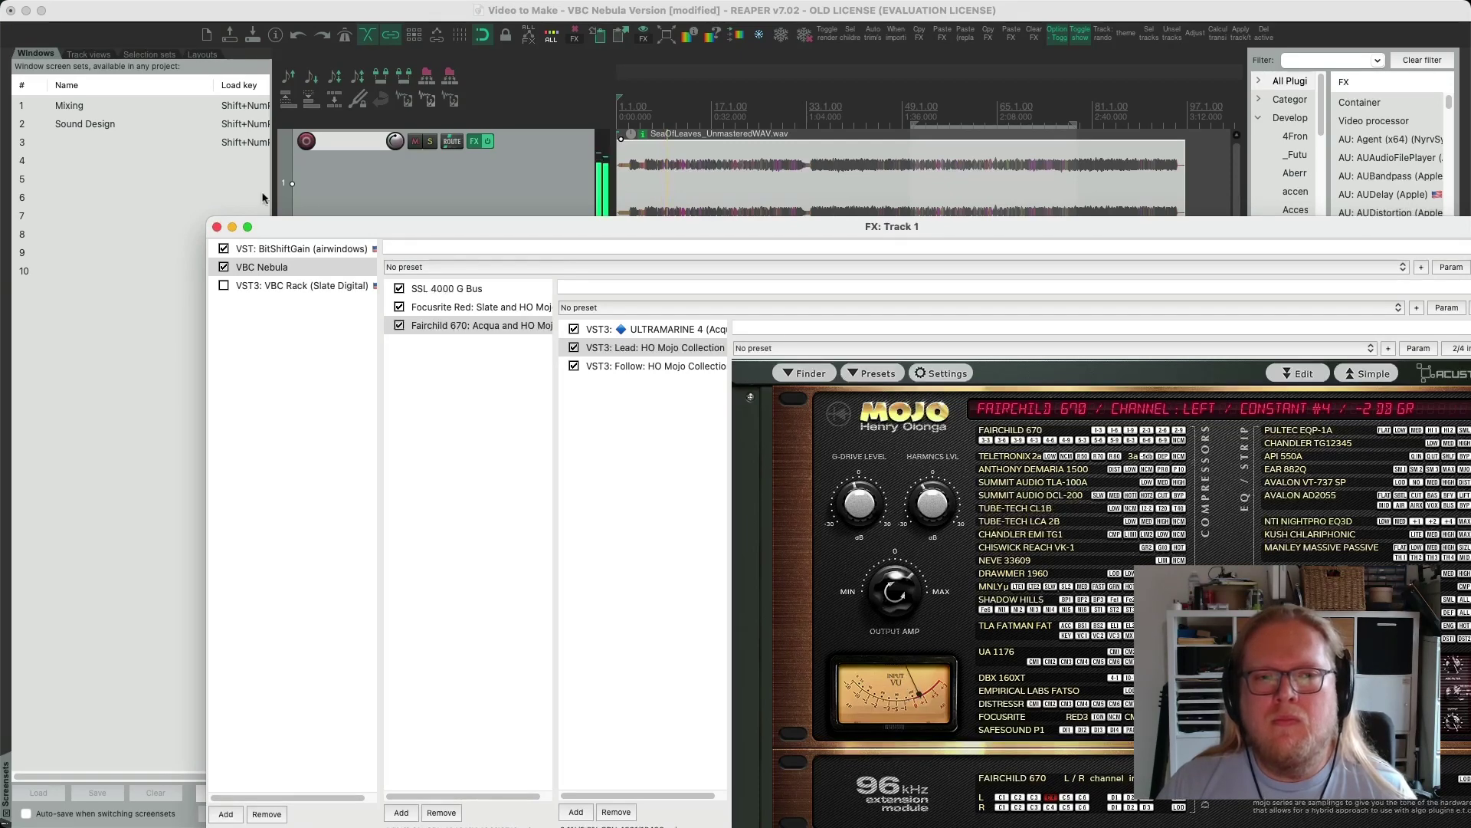
Turn off the VBC Nebula chain and close the Track 1 FX window
{"action": "left_click", "coordinate": [221, 226]}
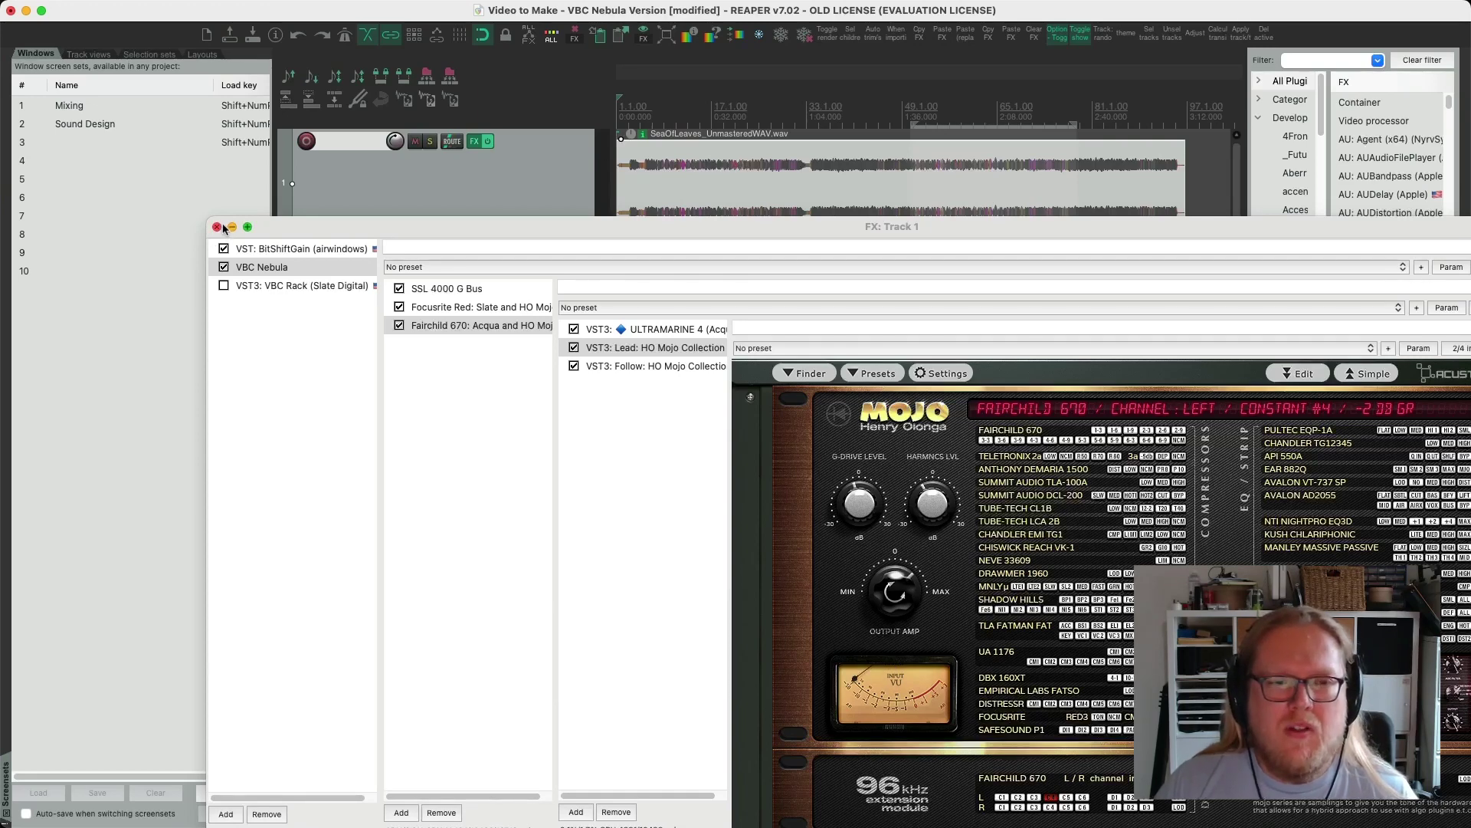
{"action": "left_click", "coordinate": [224, 269]}
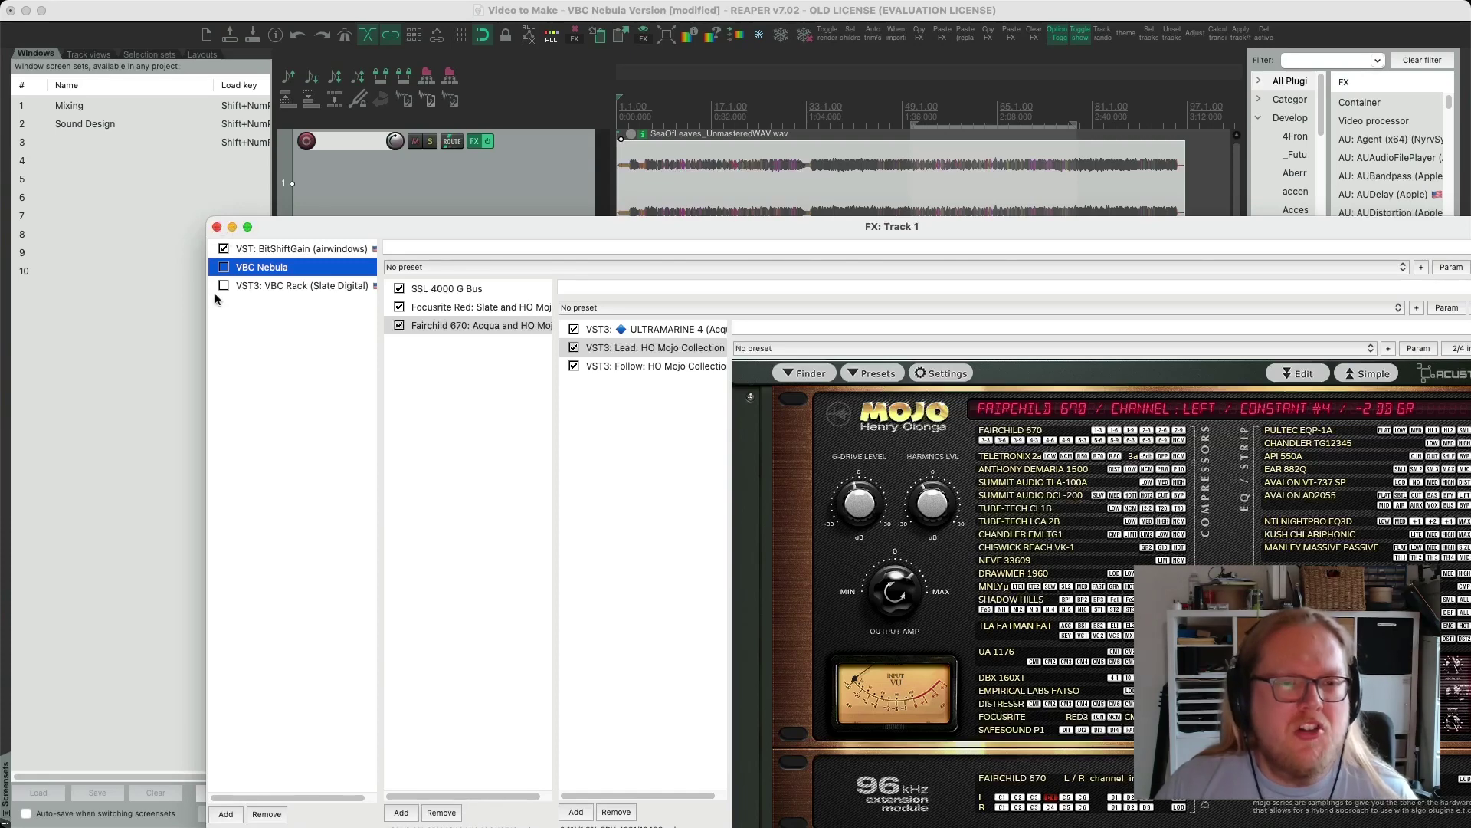
{"action": "left_click", "coordinate": [218, 227]}
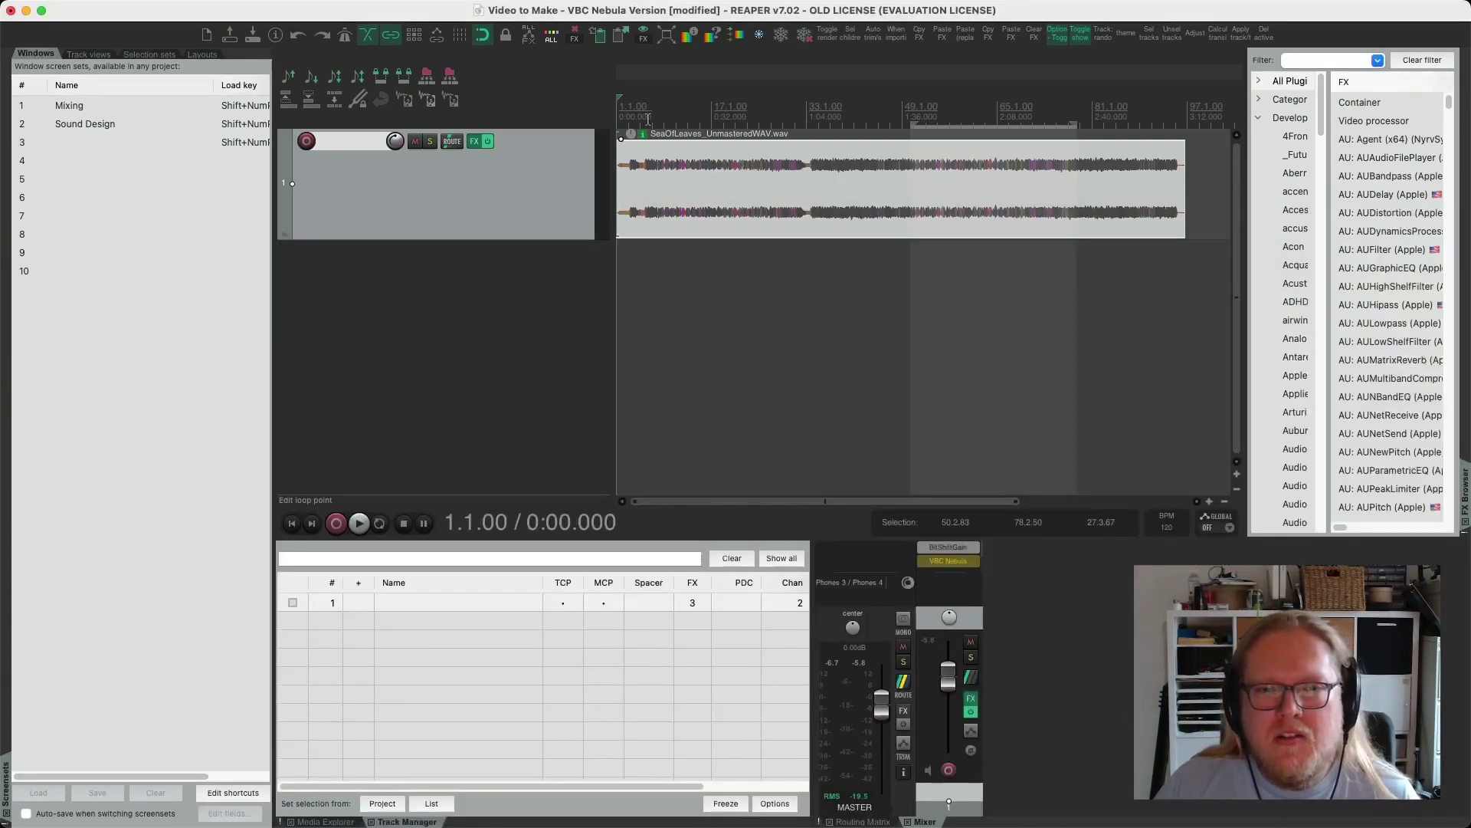
Bypass Track 1's effects and play the song from about 0:20
{"action": "left_click", "coordinate": [674, 116]}
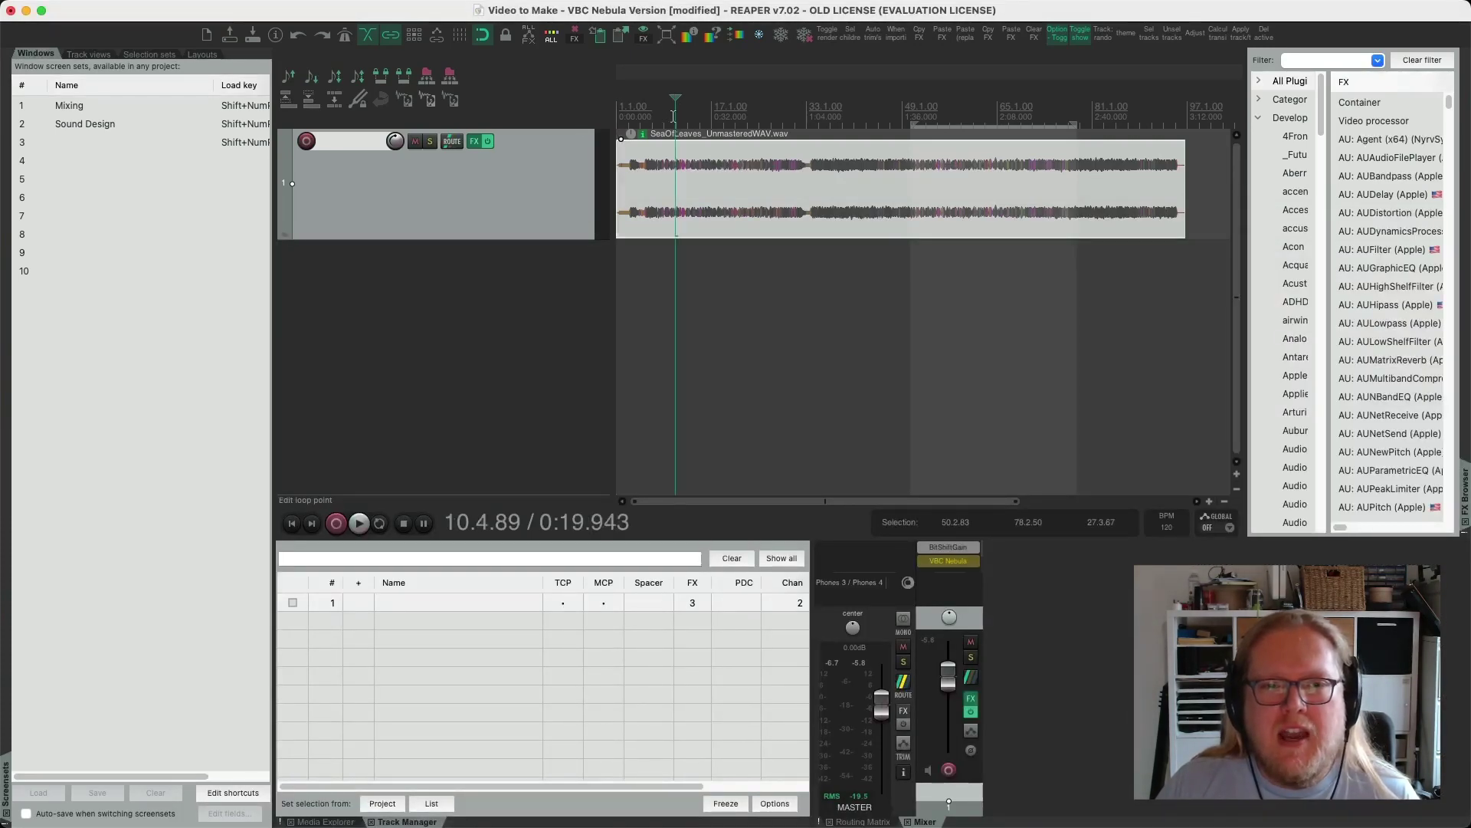
{"action": "left_click", "coordinate": [491, 146]}
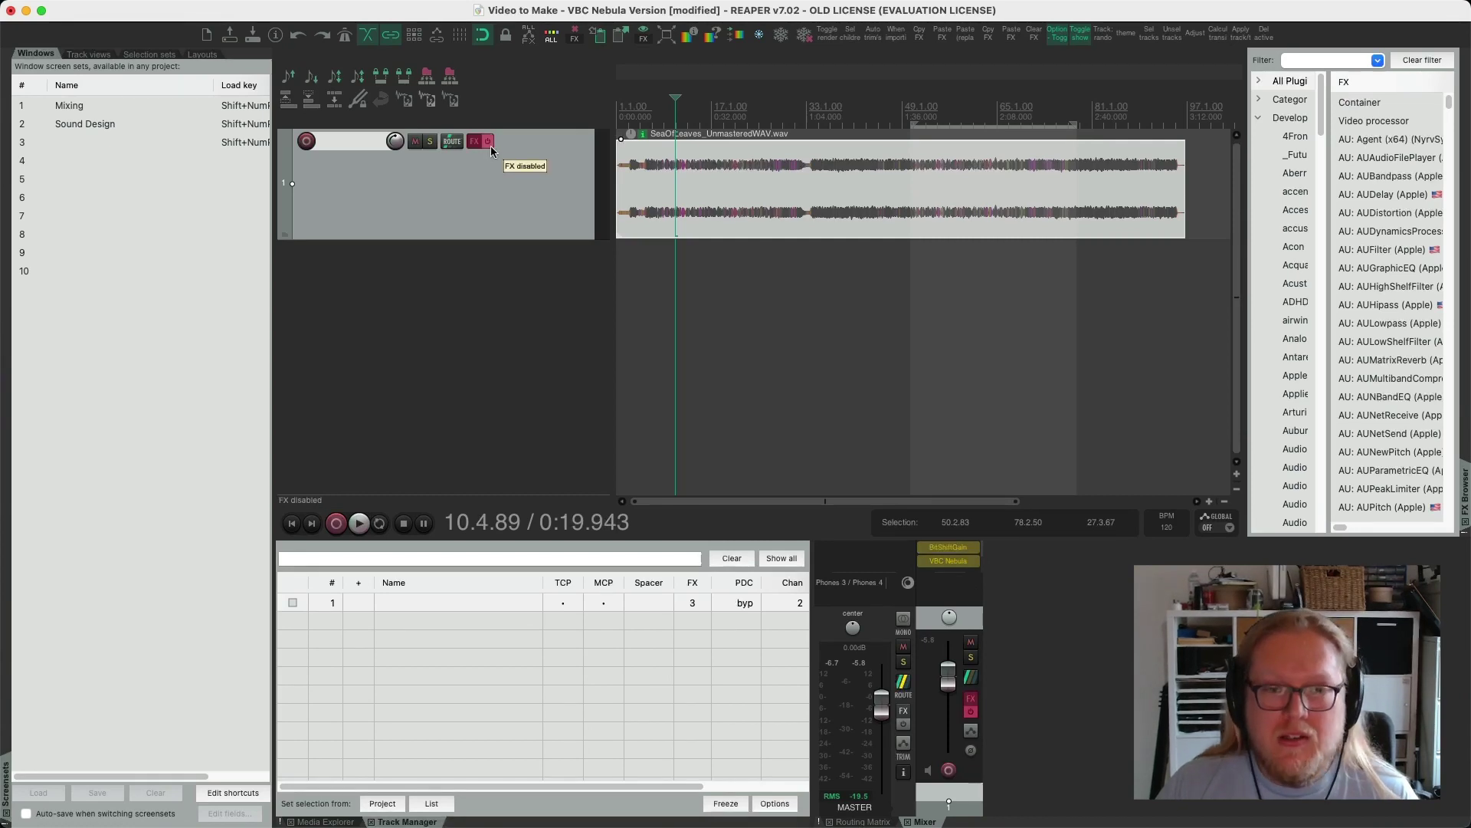
{"action": "key", "text": "space"}
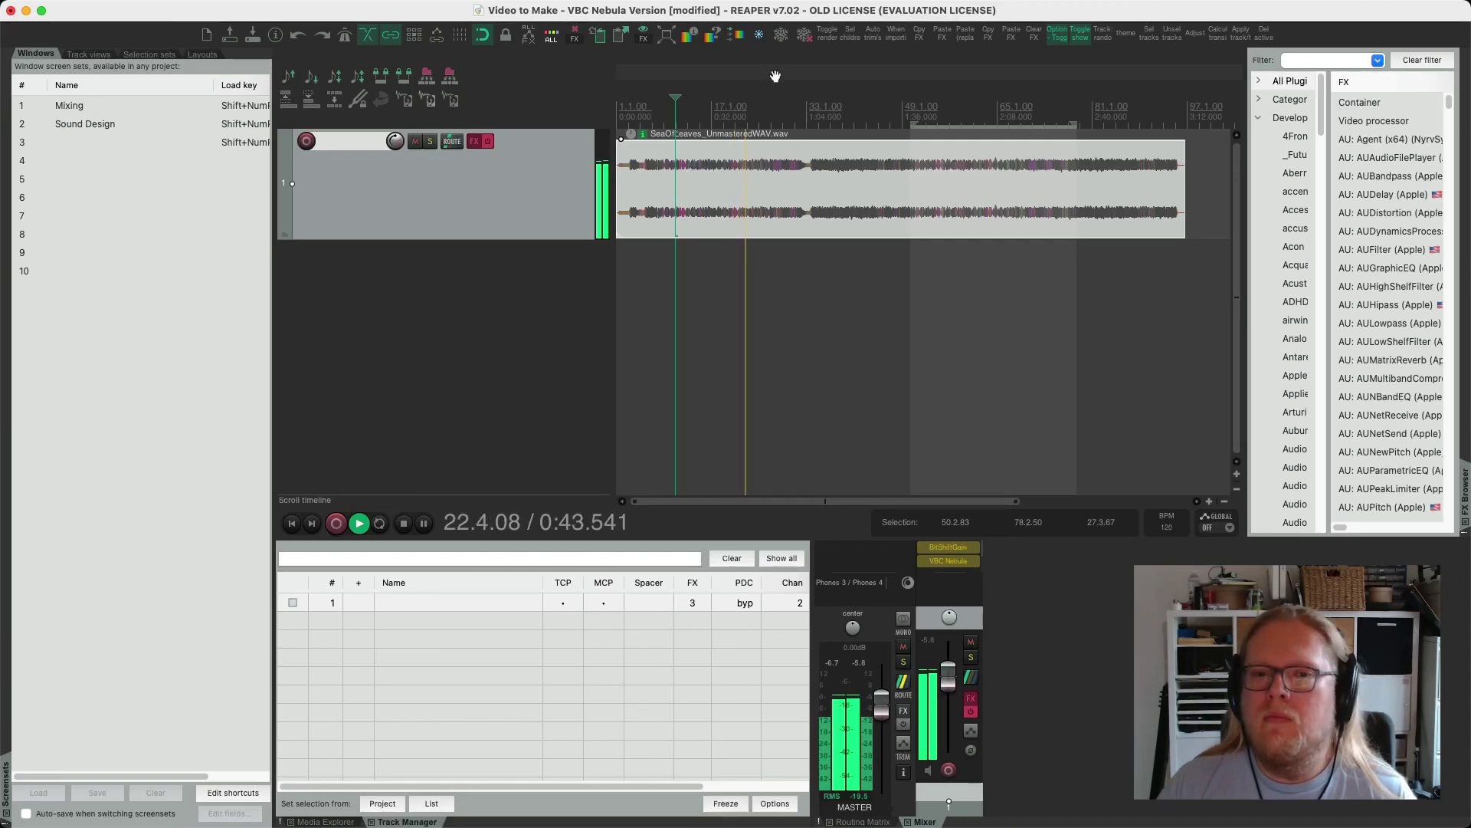
Skip playback ahead past 0:27, stop, and turn the track's effects back on
{"action": "left_click", "coordinate": [699, 105]}
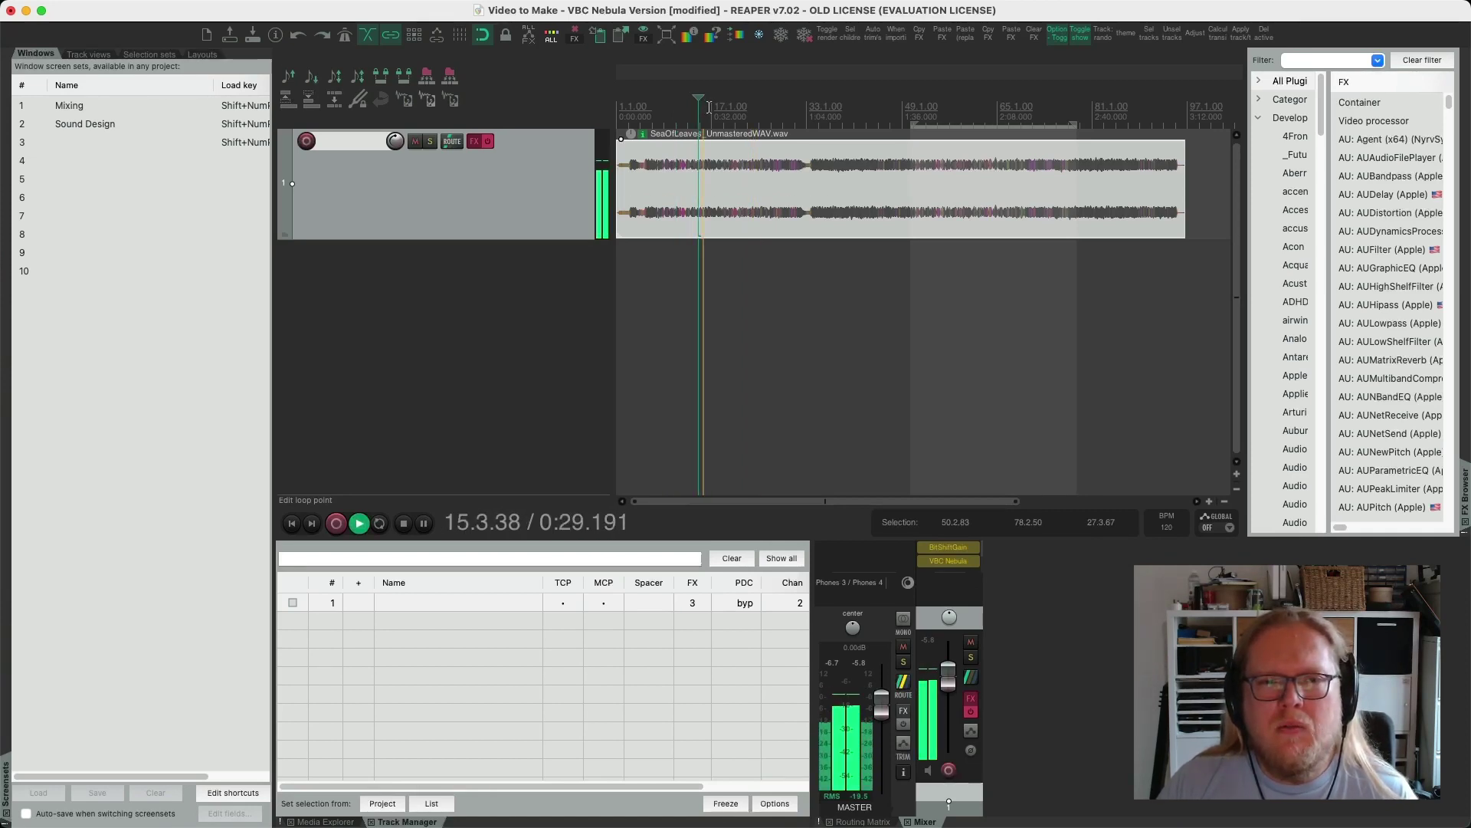
{"action": "left_click", "coordinate": [718, 108]}
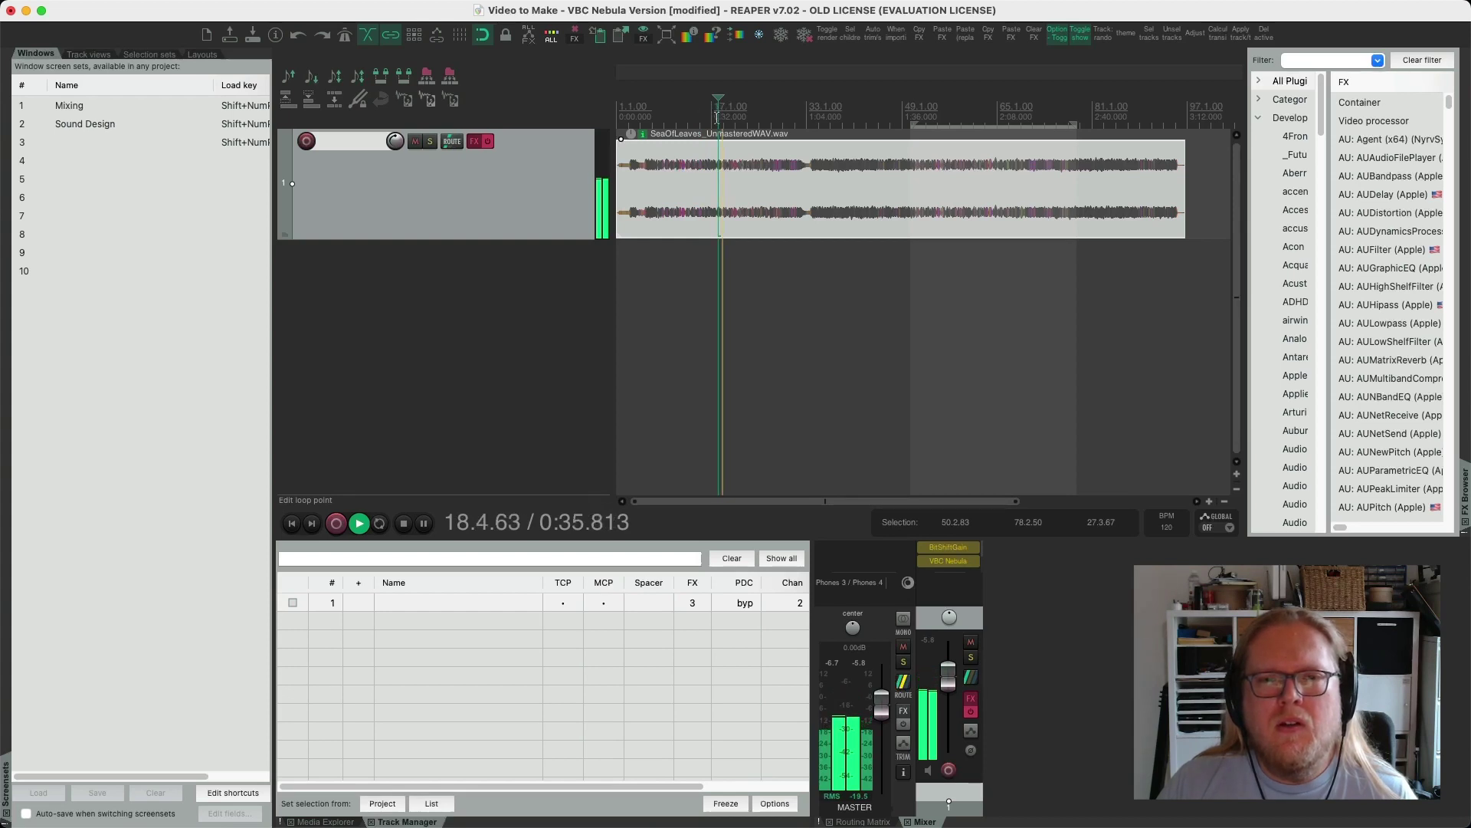
{"action": "key", "text": "space"}
{"action": "left_click", "coordinate": [488, 142]}
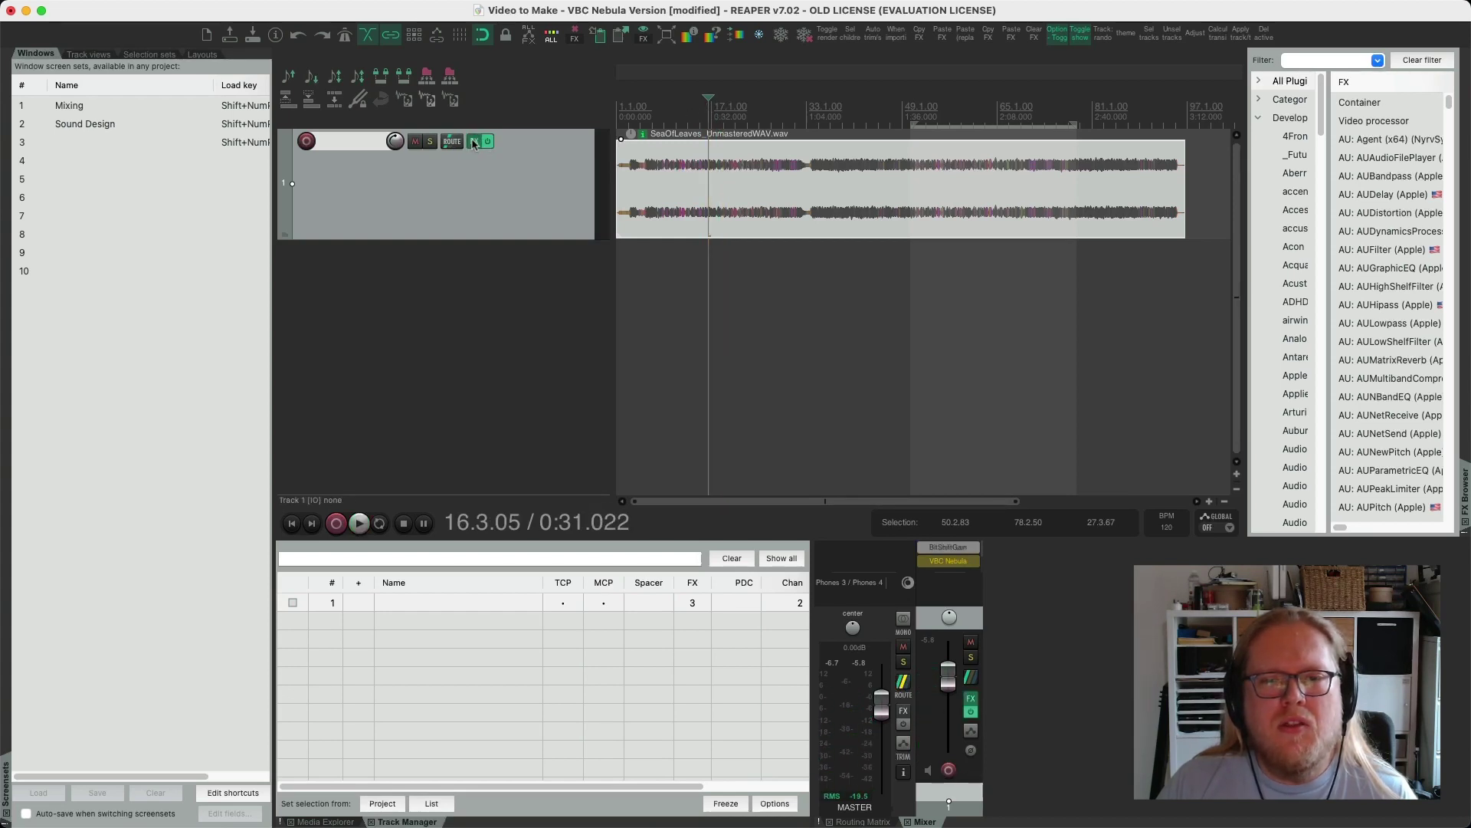
Enable the VBC Rack in Track 1's FX chain and review its settings
{"action": "left_click", "coordinate": [474, 141]}
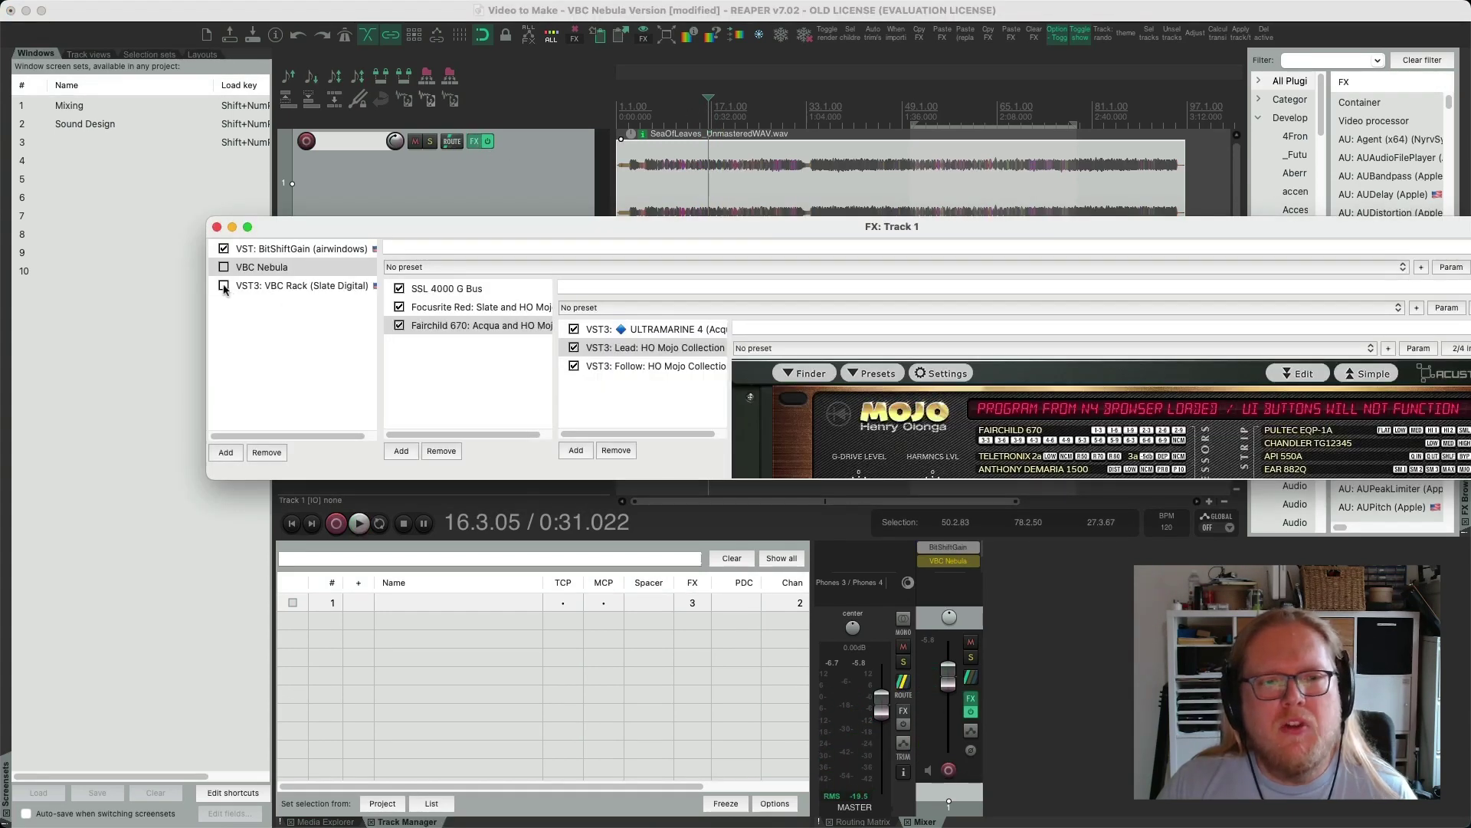
{"action": "left_click", "coordinate": [224, 285]}
{"action": "left_click", "coordinate": [230, 267]}
{"action": "left_click", "coordinate": [268, 285]}
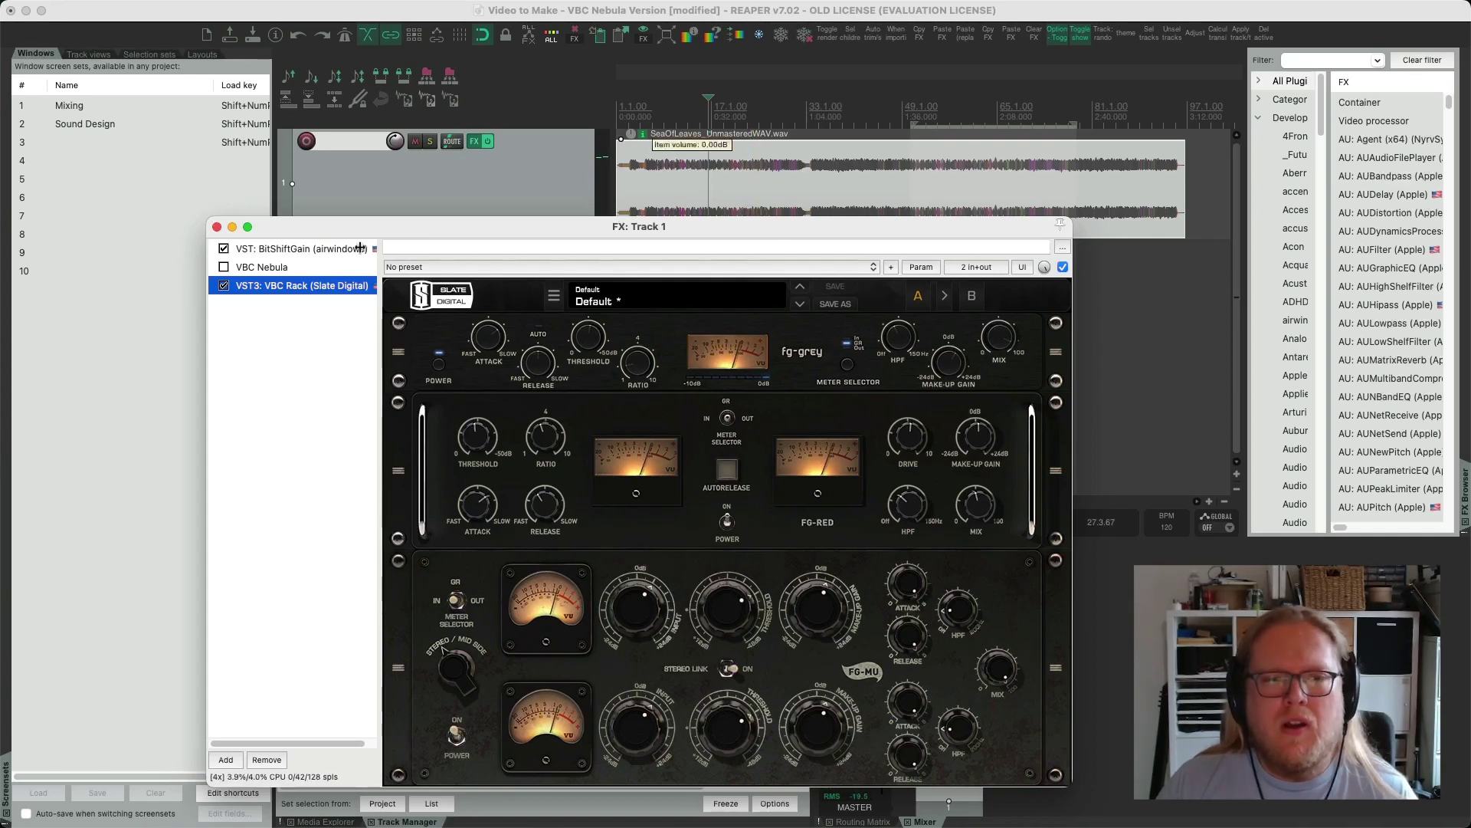
Disable the VBC Rack, re-enable VBC Nebula, review its Fairchild 670 stage, and close the FX window
{"action": "left_click", "coordinate": [224, 285]}
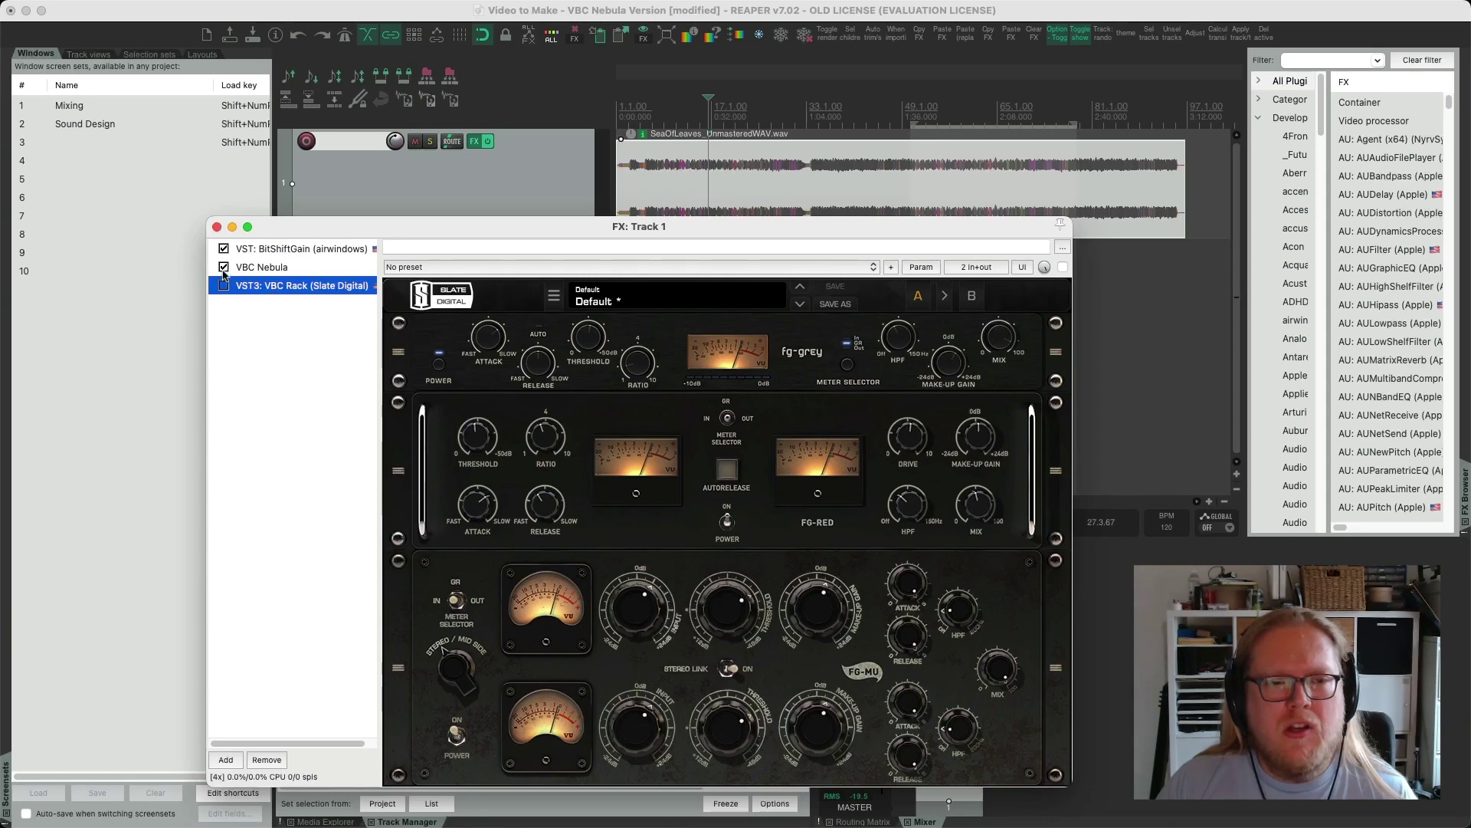
{"action": "left_click", "coordinate": [264, 267]}
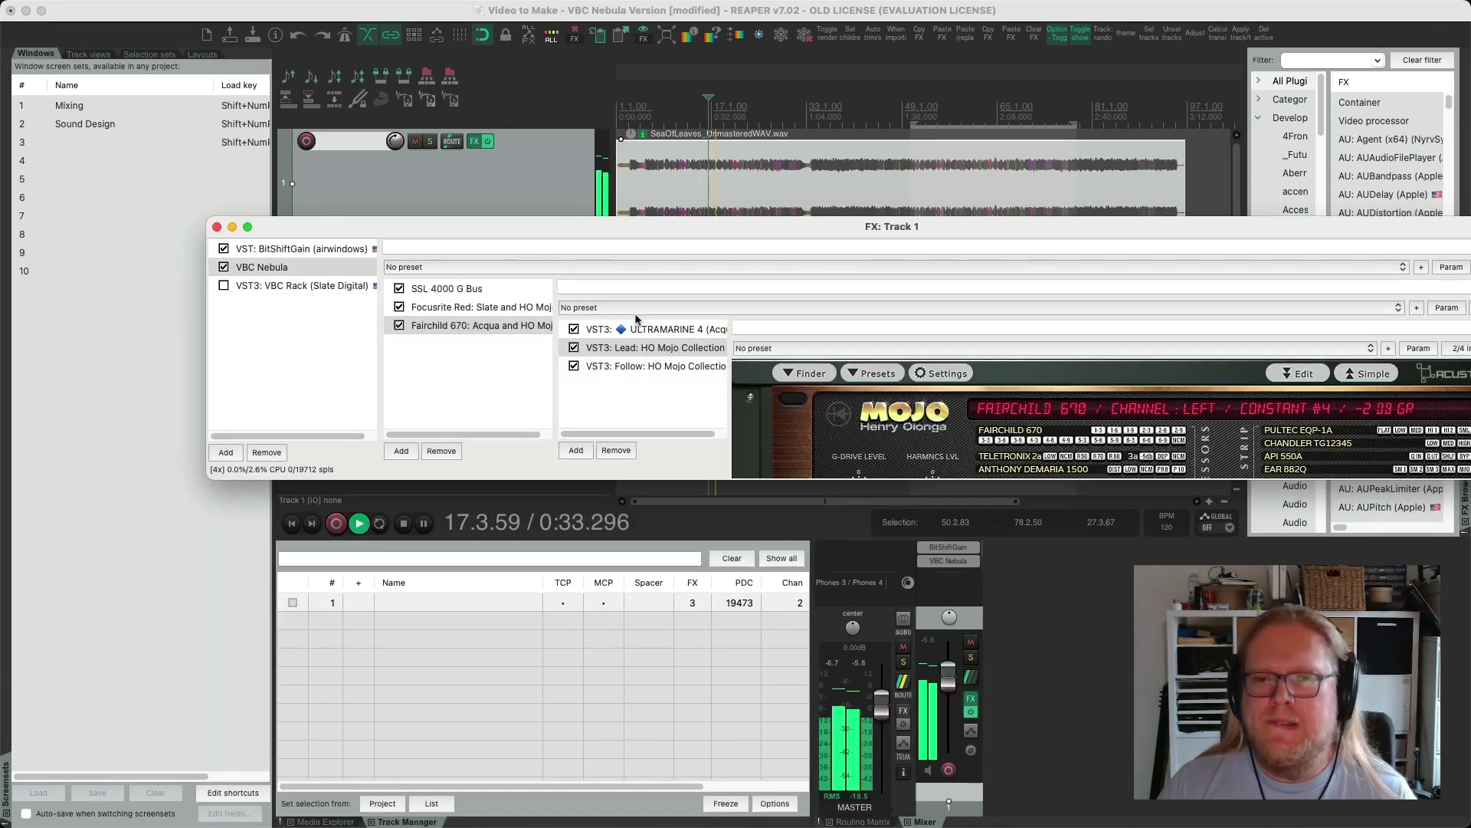
{"action": "left_click", "coordinate": [498, 326]}
{"action": "left_click_drag", "start_coordinate": [938, 226], "coordinate": [843, 204]}
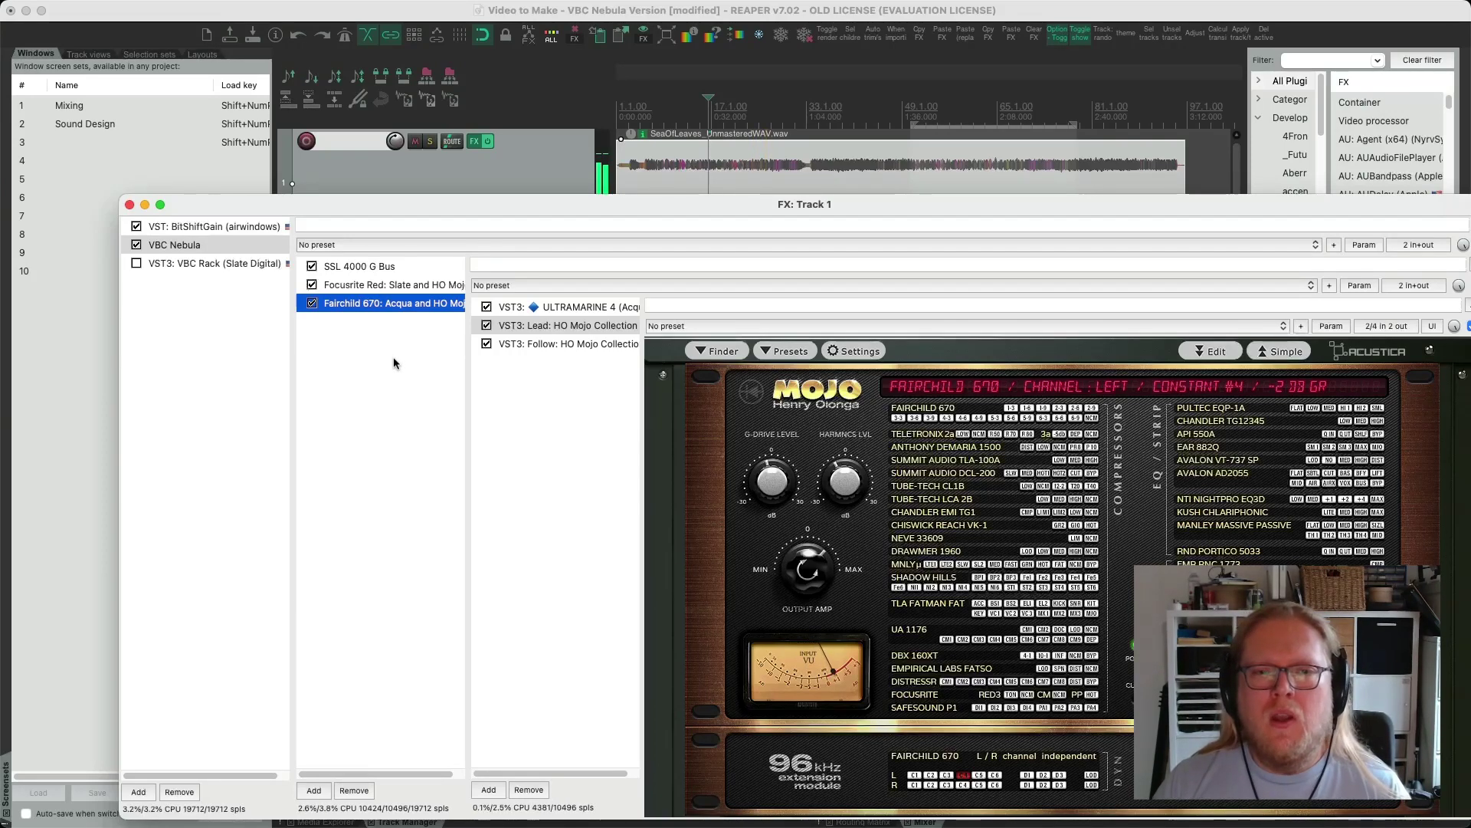
{"action": "left_click", "coordinate": [130, 205]}
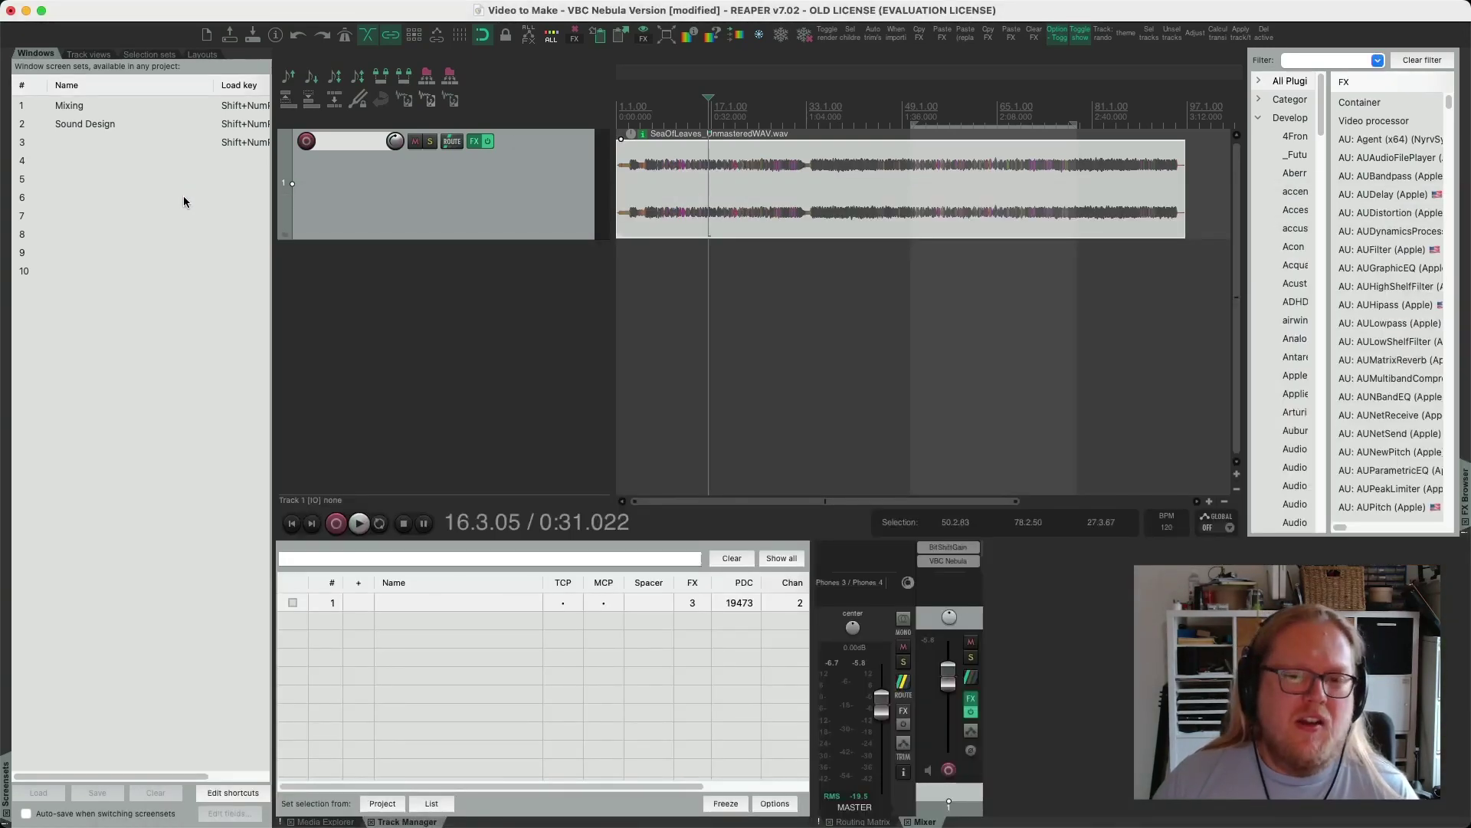
Bypass Track 1's effects, switch off the VBC Nebula chain, then re-enable the effects
{"action": "left_click", "coordinate": [487, 141]}
{"action": "left_click", "coordinate": [474, 142]}
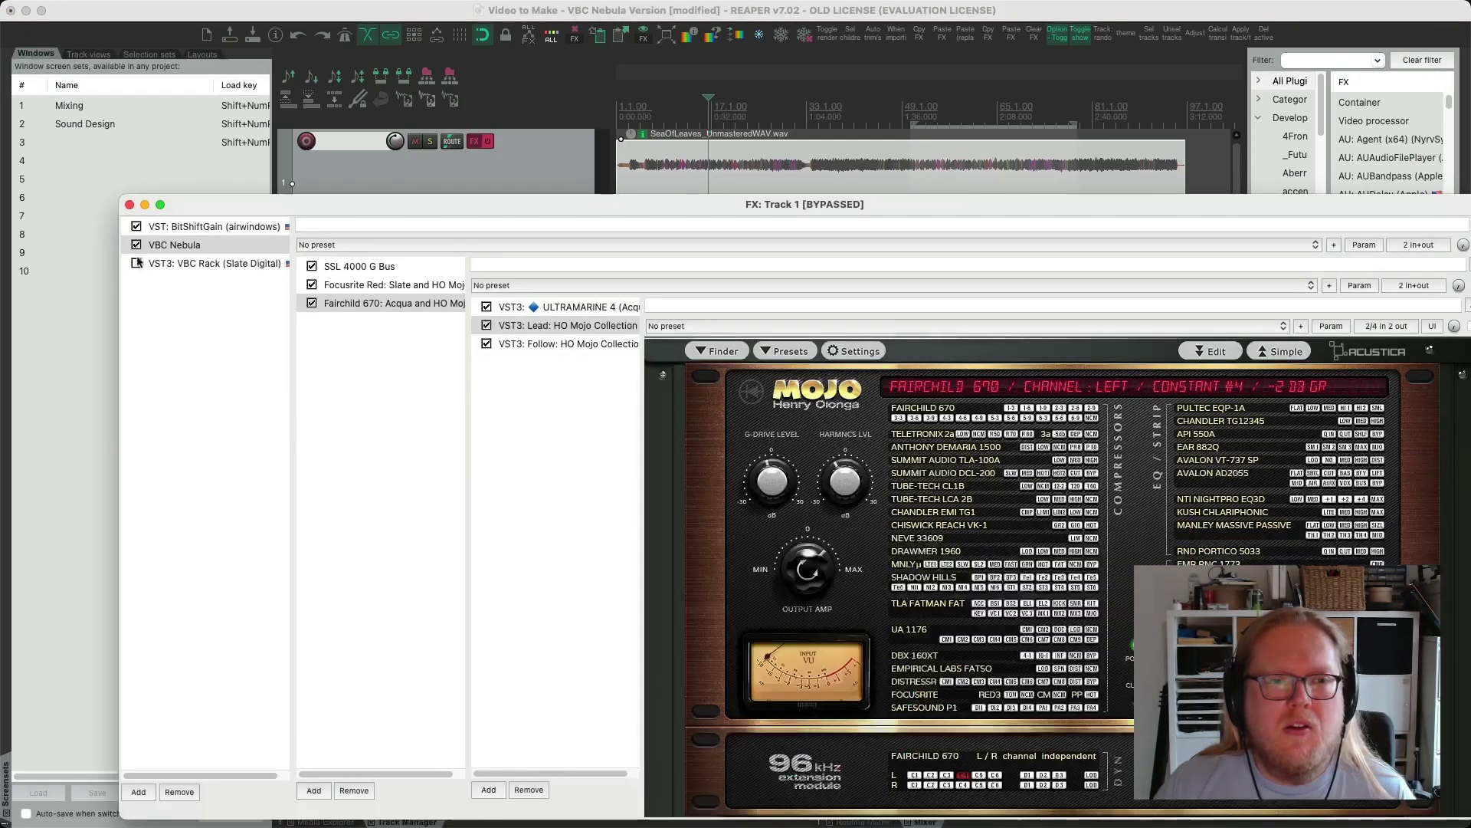
{"action": "left_click", "coordinate": [140, 255]}
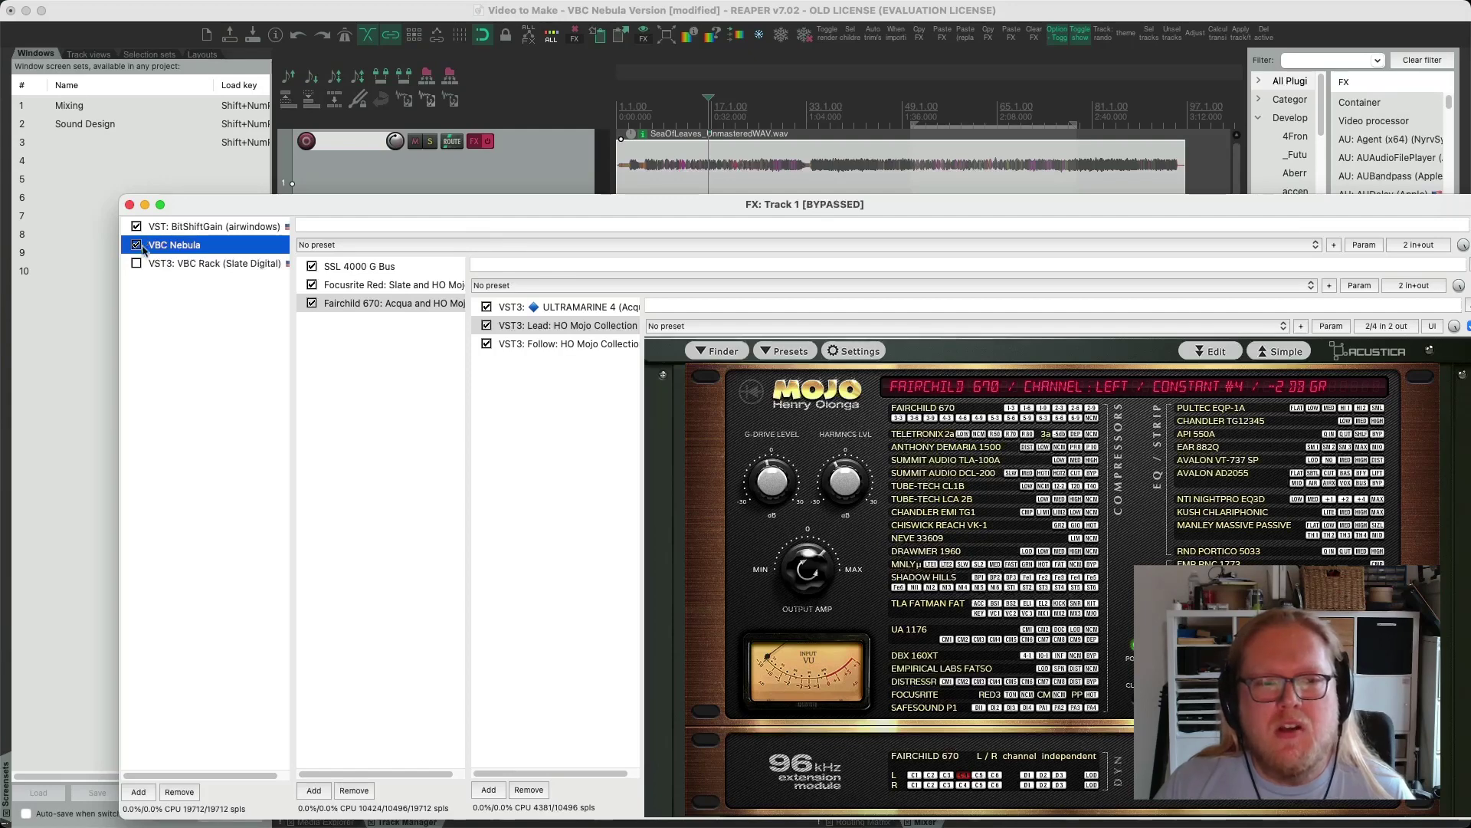
{"action": "left_click", "coordinate": [137, 247]}
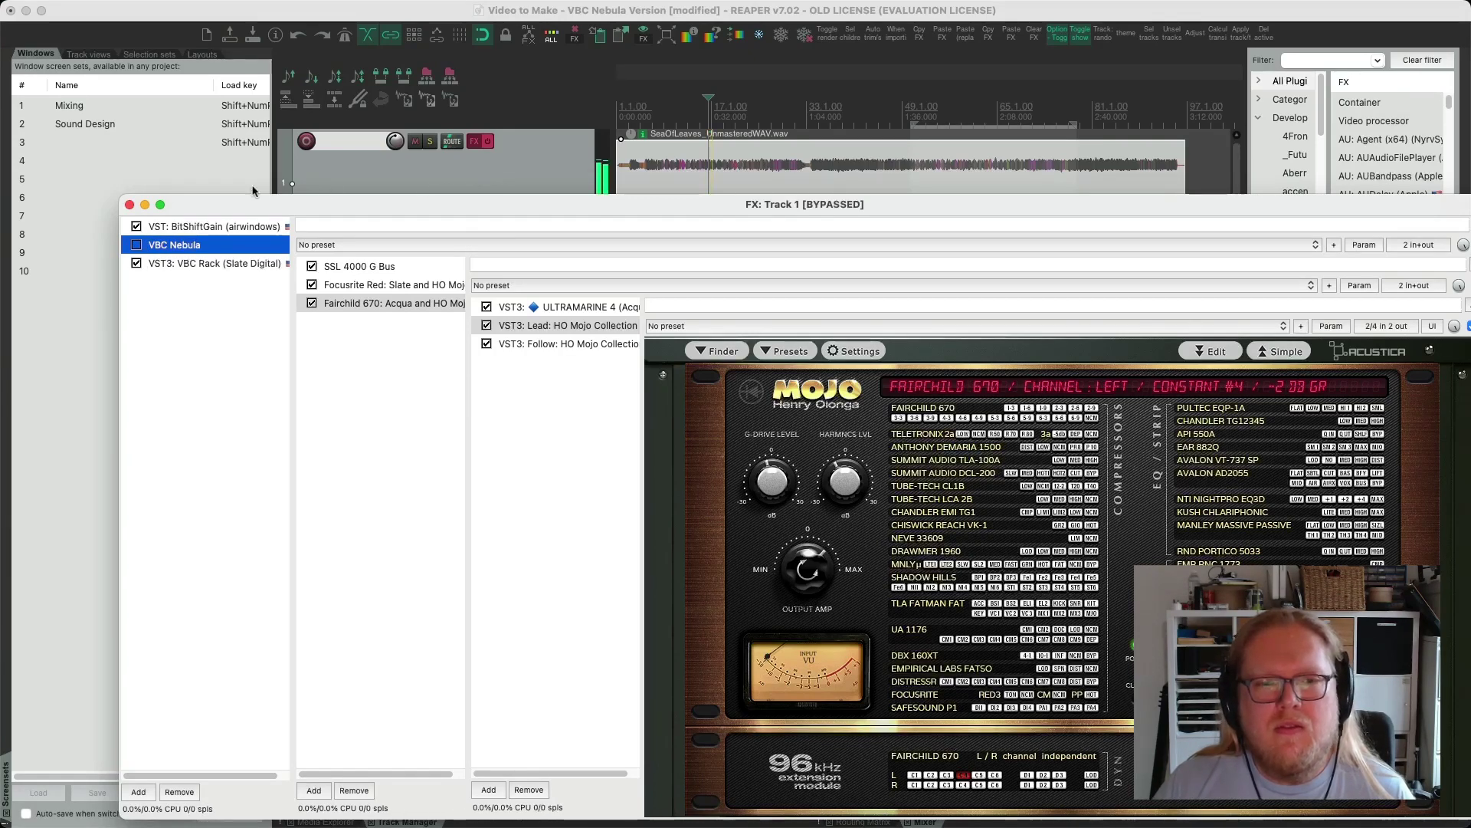
{"action": "left_click", "coordinate": [487, 142]}
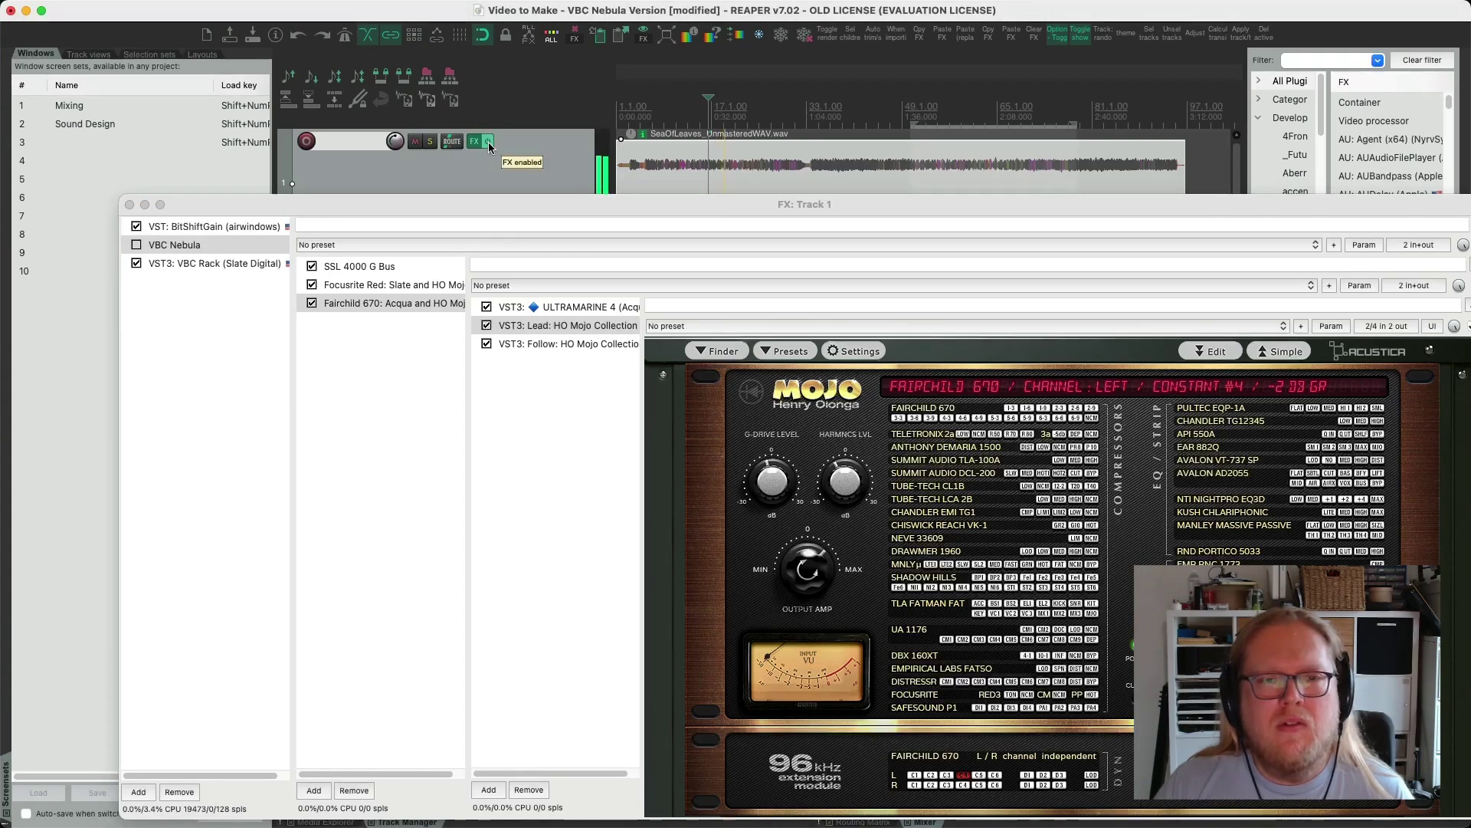
Toggle the track's FX bypass once more and turn the VBC Nebula chain back on
{"action": "left_click", "coordinate": [488, 143]}
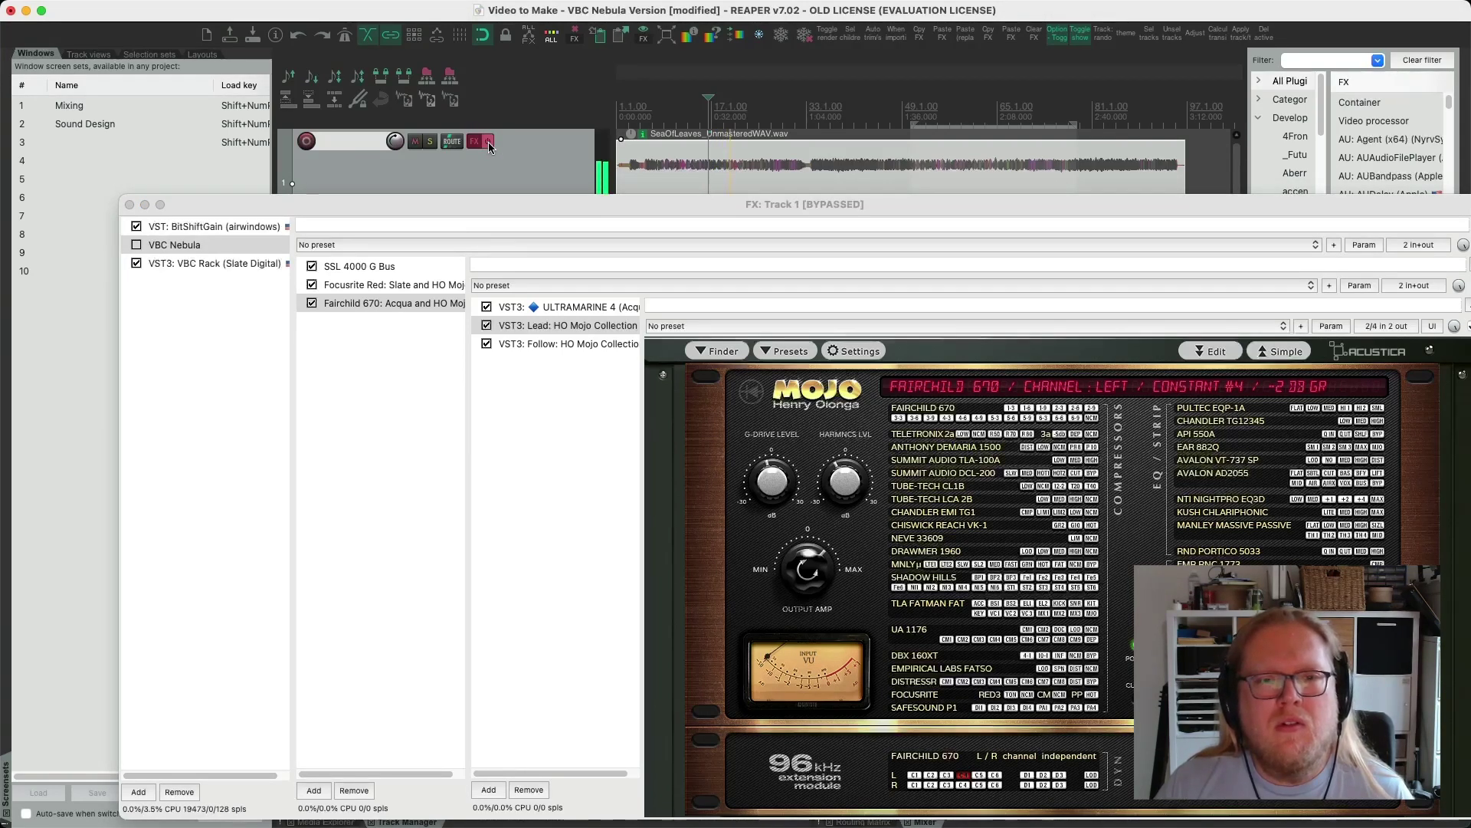
{"action": "left_click", "coordinate": [489, 142]}
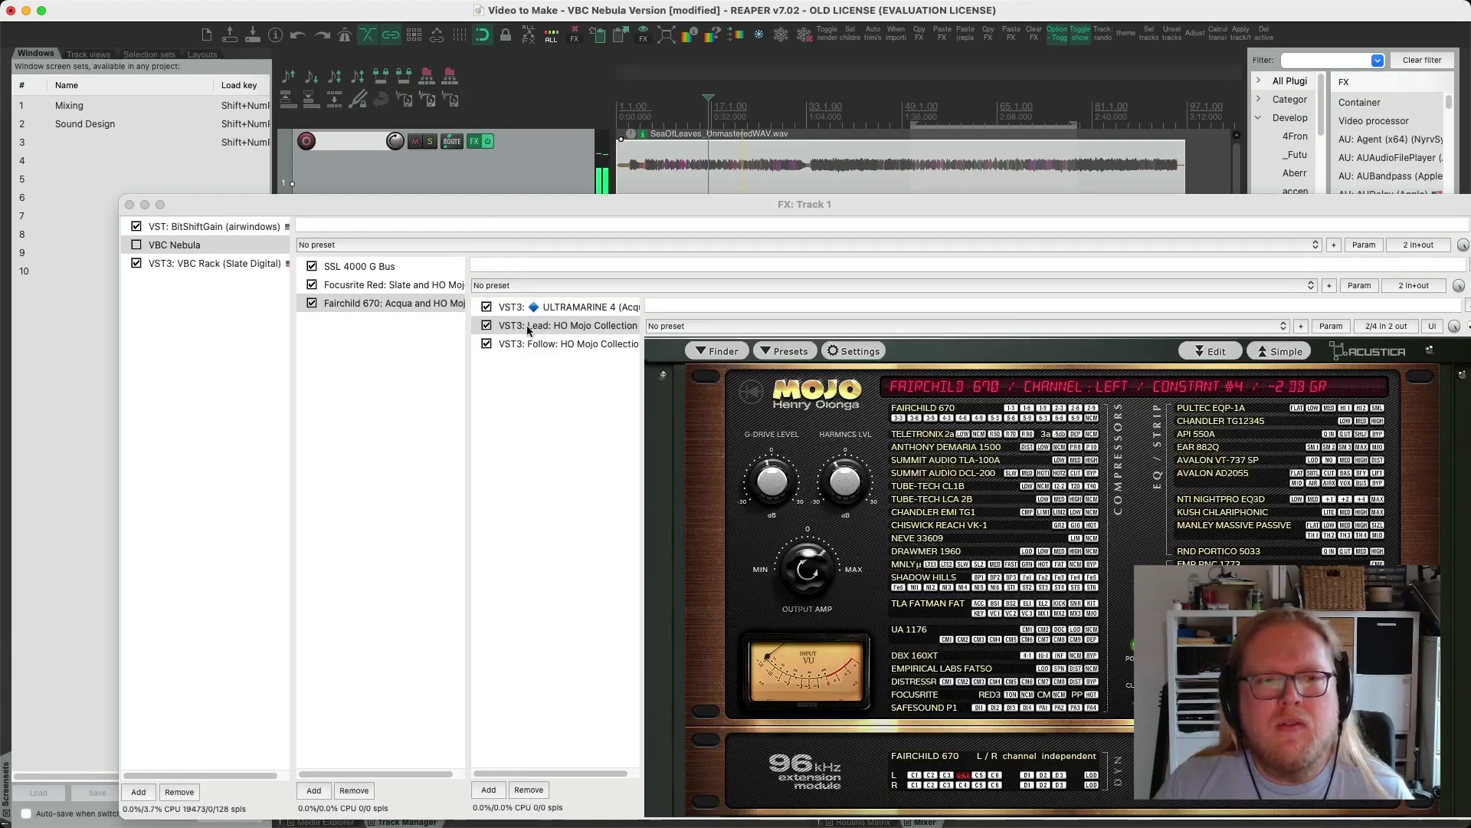
{"action": "left_click", "coordinate": [136, 244]}
{"action": "left_click", "coordinate": [136, 263]}
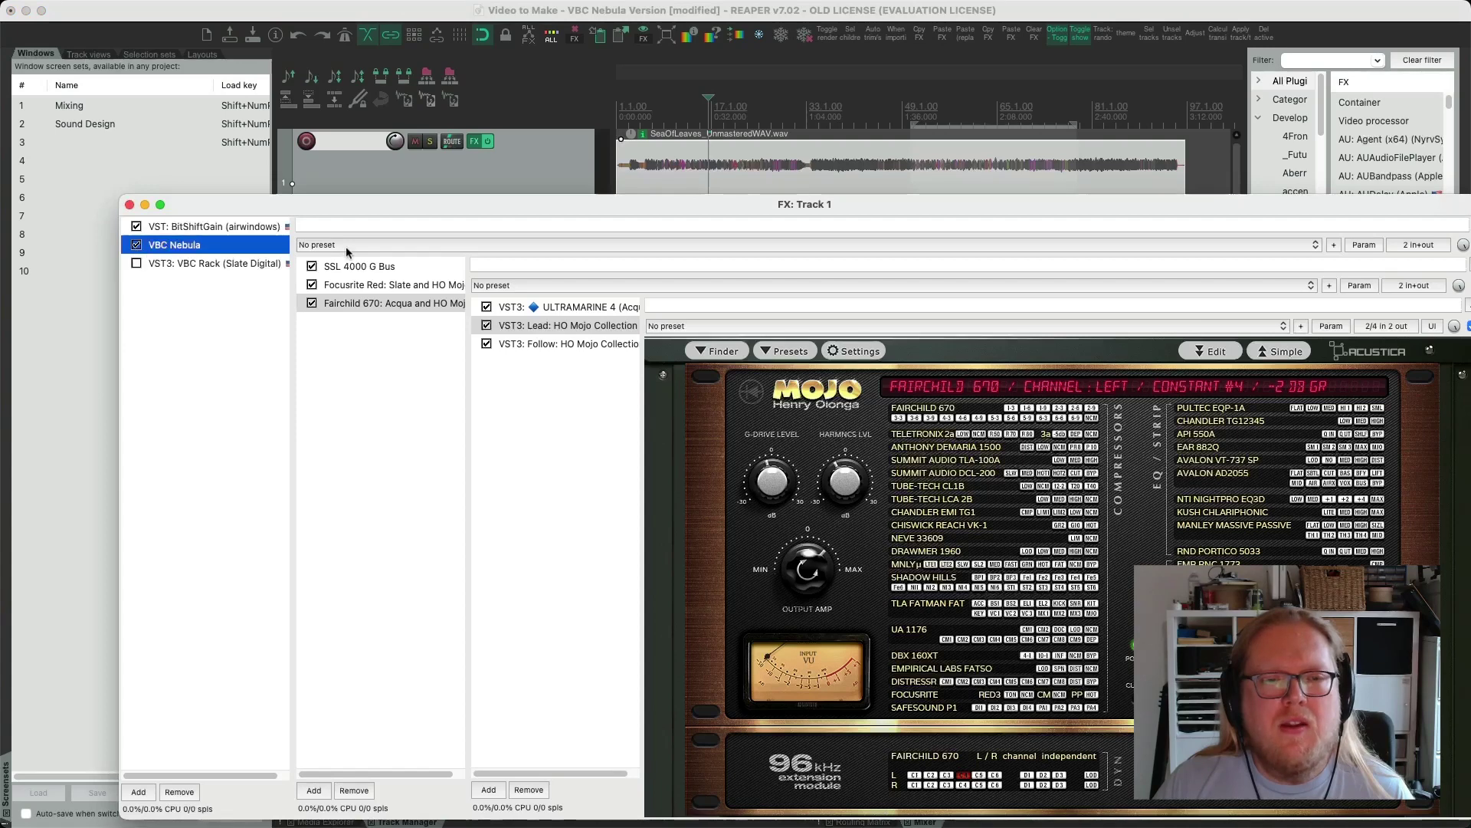
A/B VBC Nebula against the dry track with repeated FX bypass toggles, then turn Nebula off
{"action": "left_click", "coordinate": [489, 144]}
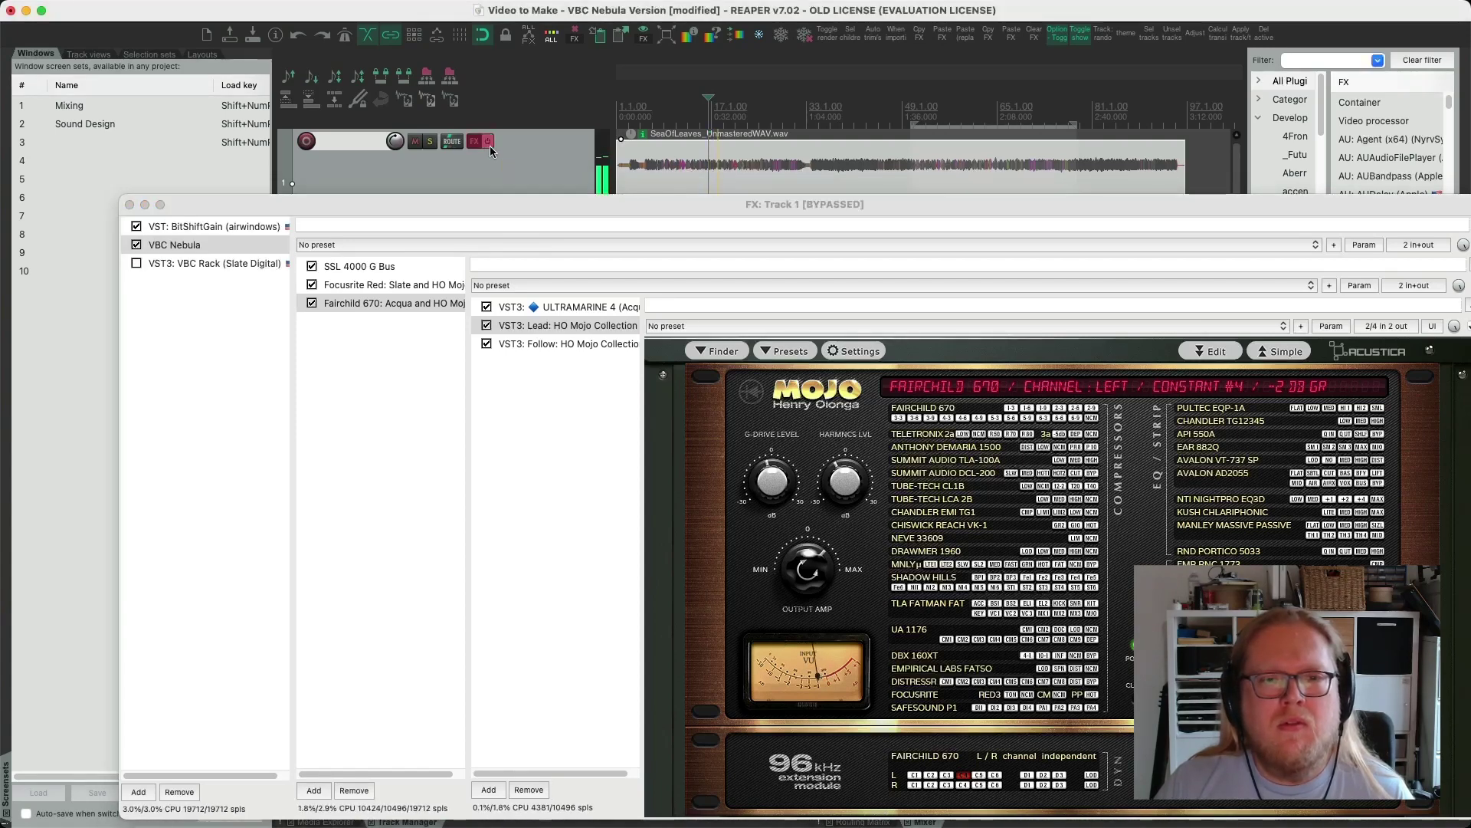
{"action": "left_click", "coordinate": [489, 144]}
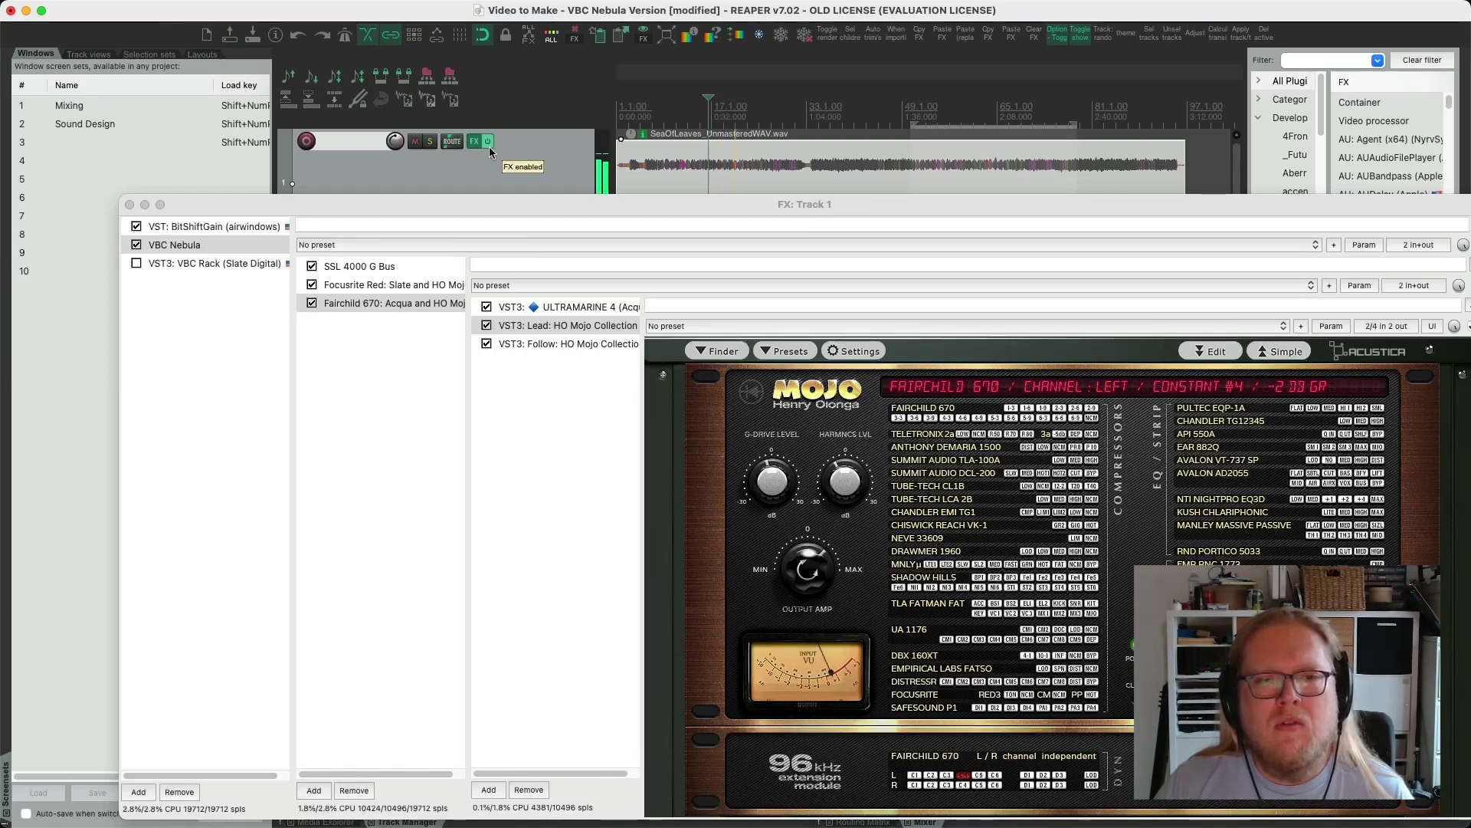
{"action": "left_click", "coordinate": [487, 144]}
{"action": "left_click", "coordinate": [487, 145]}
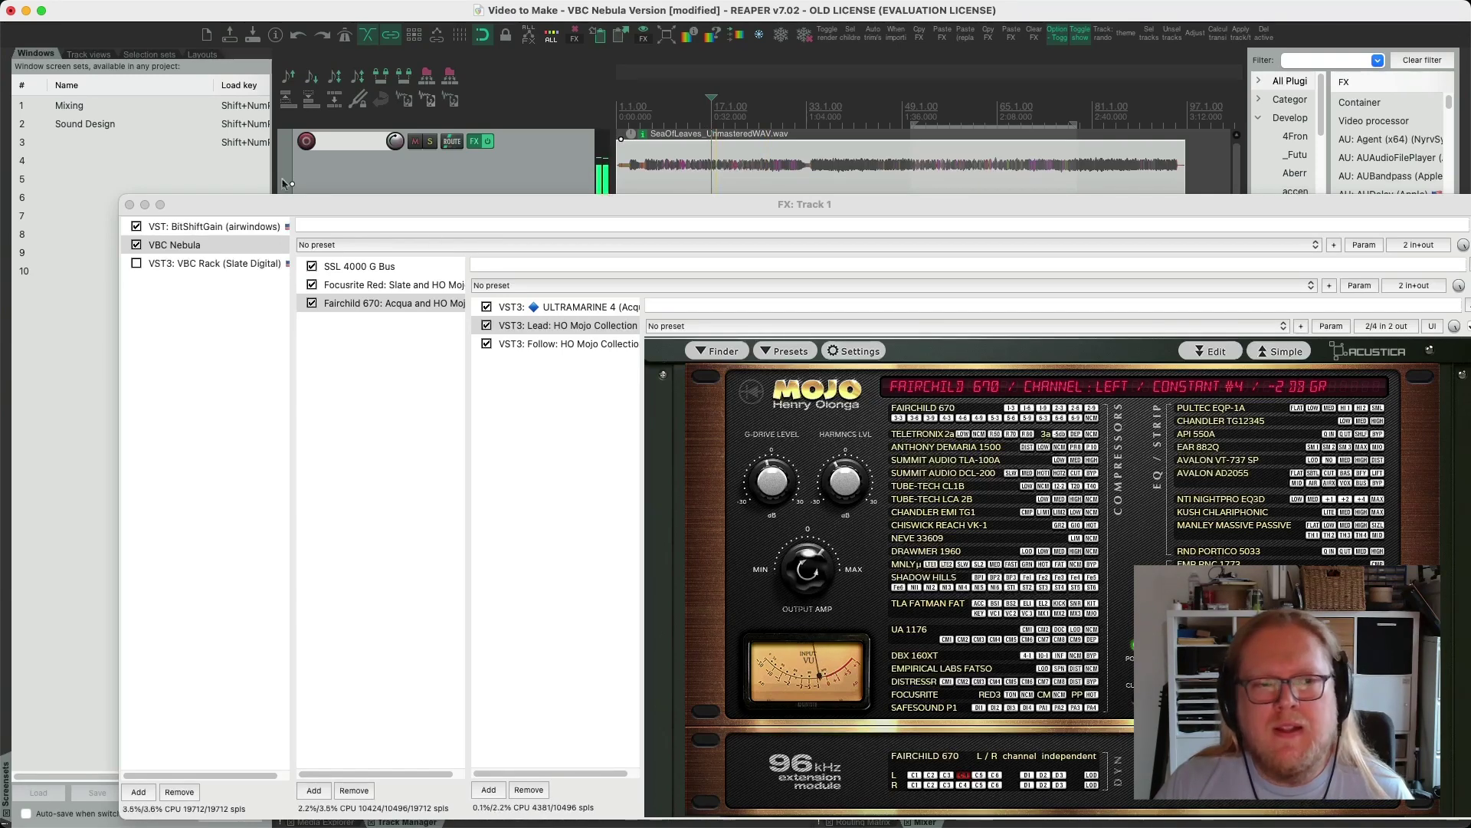
{"action": "left_click", "coordinate": [486, 143]}
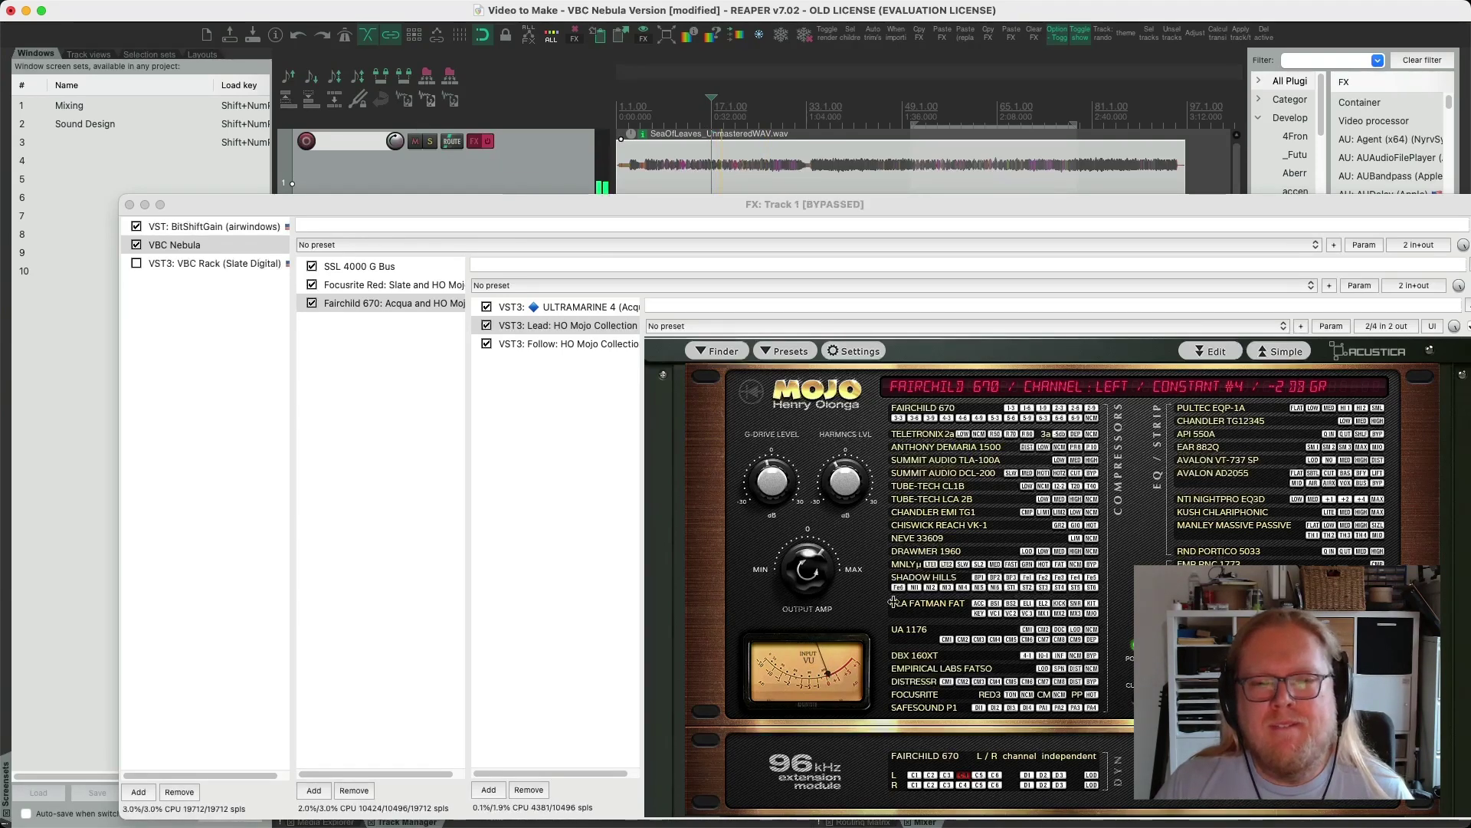
{"action": "left_click", "coordinate": [488, 143]}
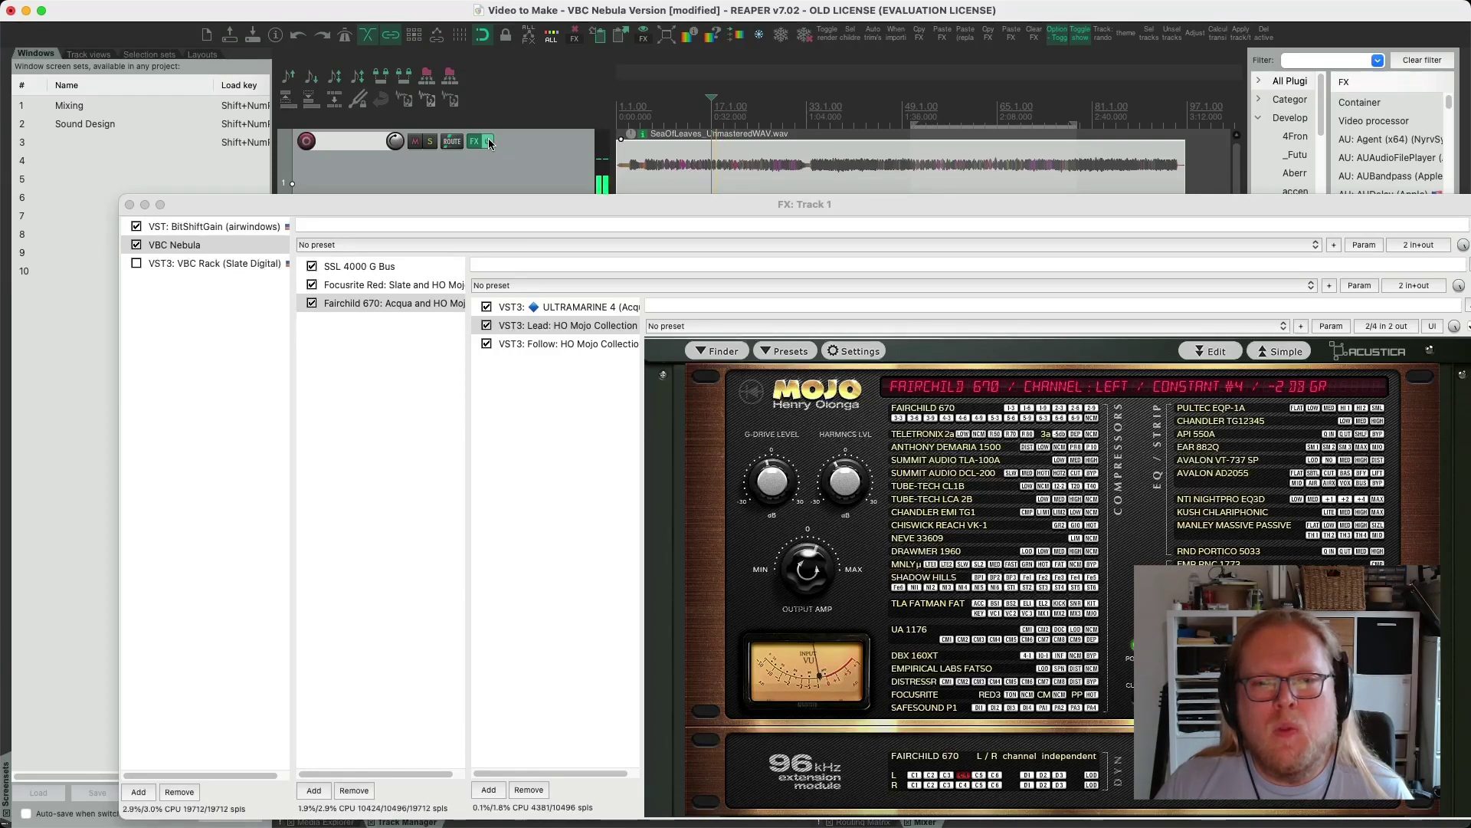
{"action": "left_click", "coordinate": [488, 142]}
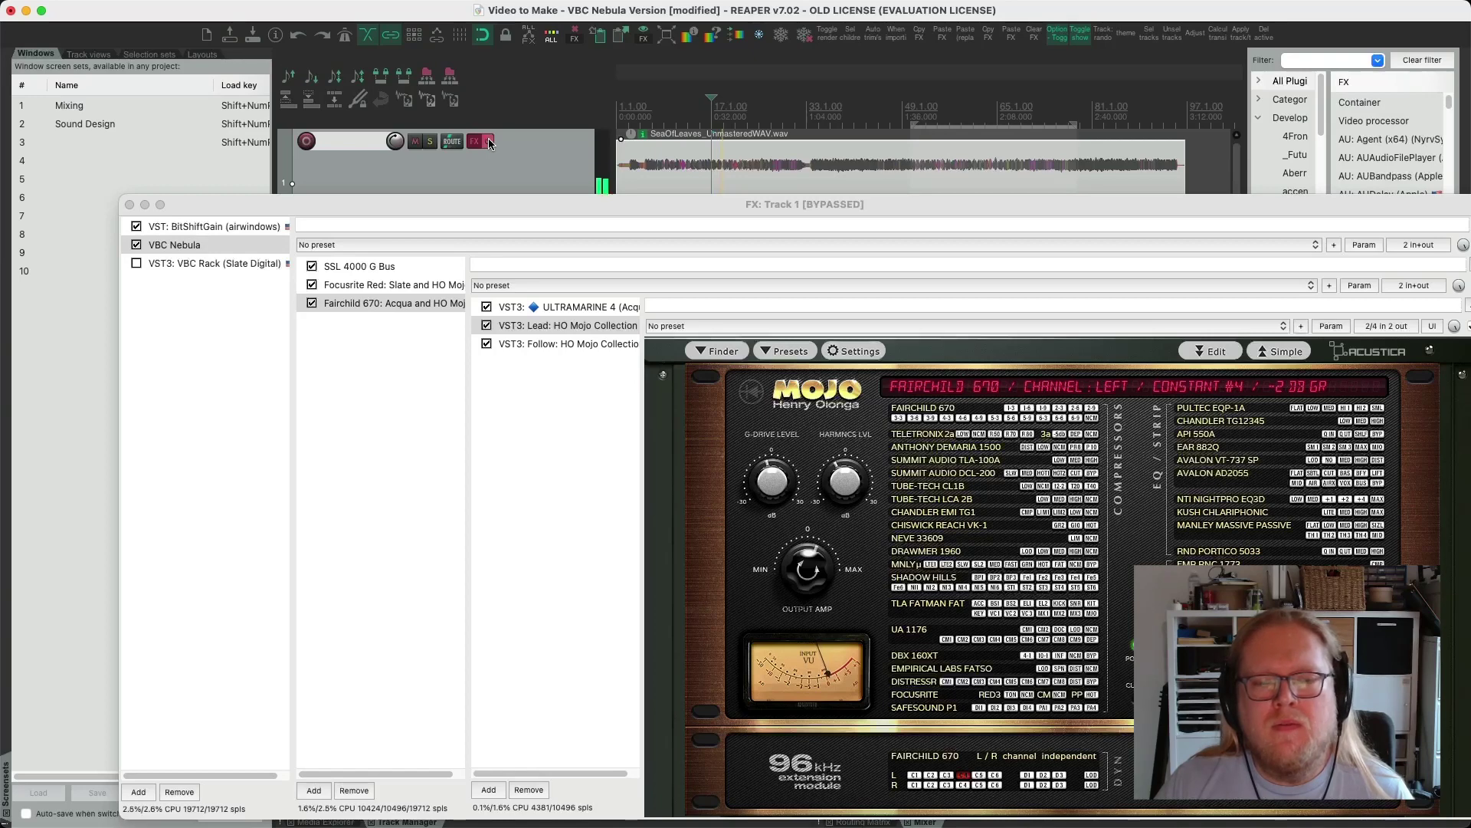
{"action": "left_click", "coordinate": [489, 143]}
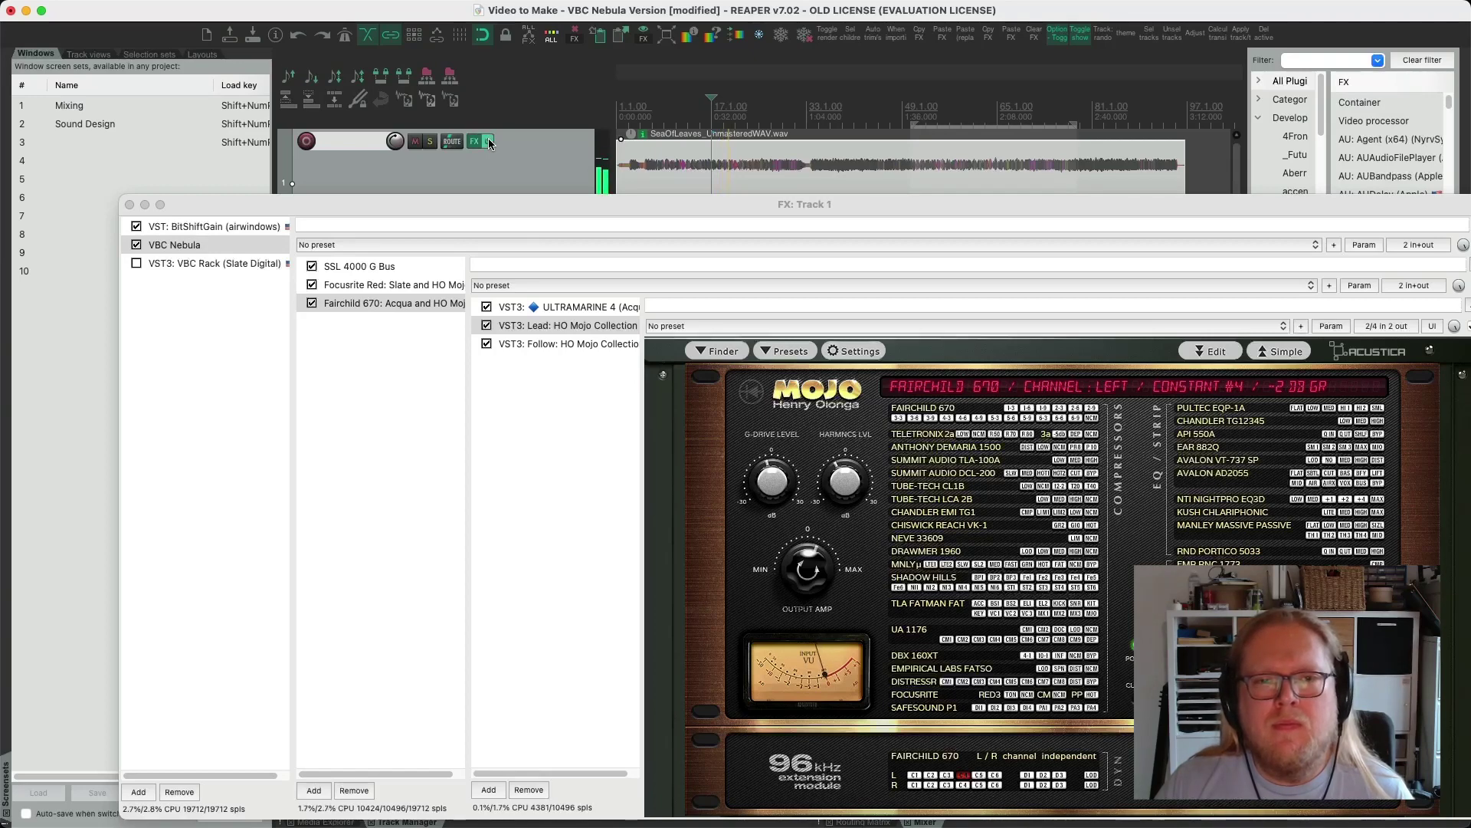
{"action": "left_click", "coordinate": [137, 244]}
Enable the VBC Rack and lower its FG-MU make-up gain to about 1 dB
{"action": "left_click", "coordinate": [137, 263]}
{"action": "left_click", "coordinate": [200, 263]}
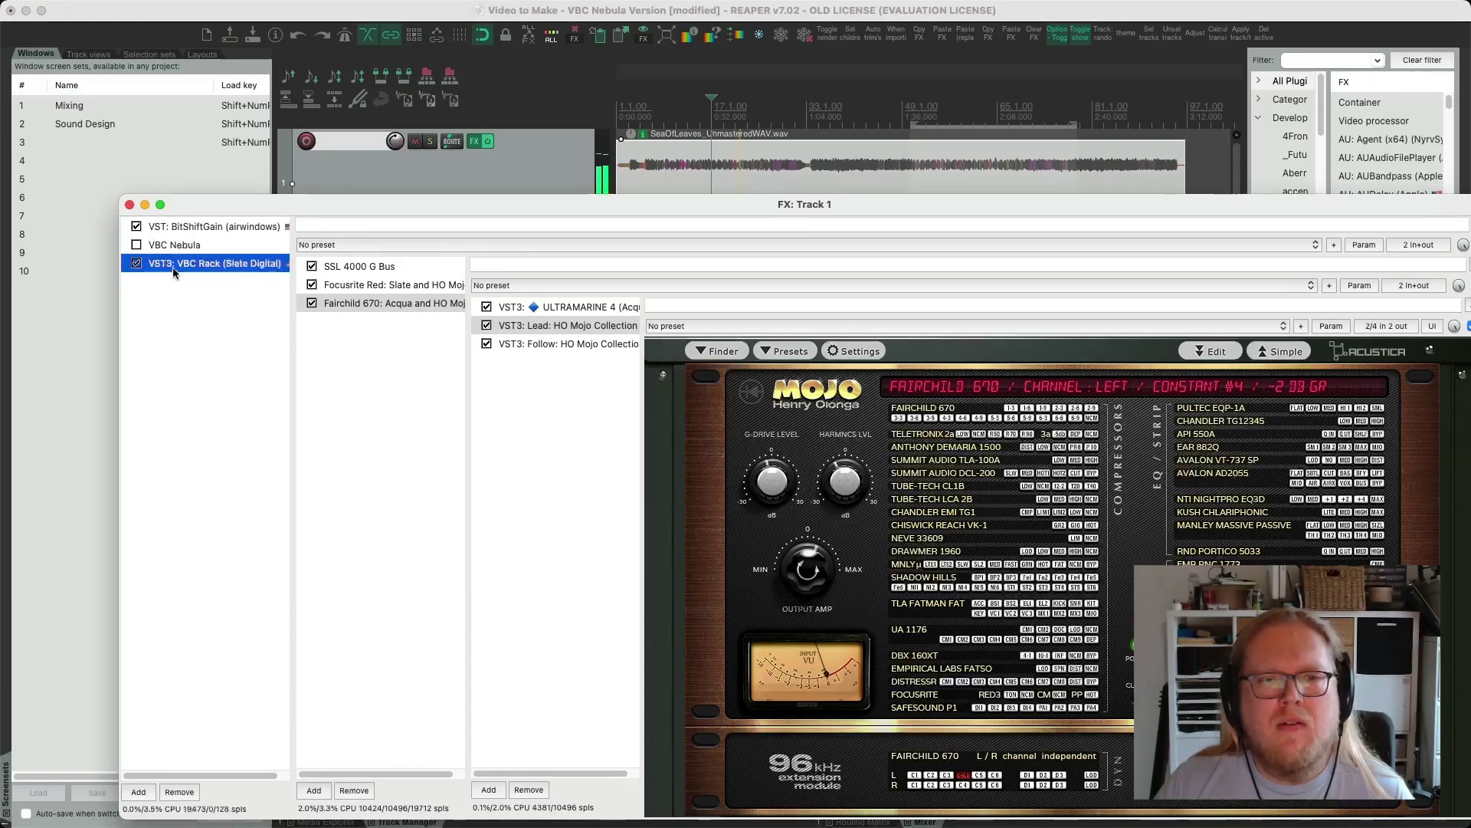
{"action": "left_click_drag", "start_coordinate": [725, 597], "coordinate": [723, 598]}
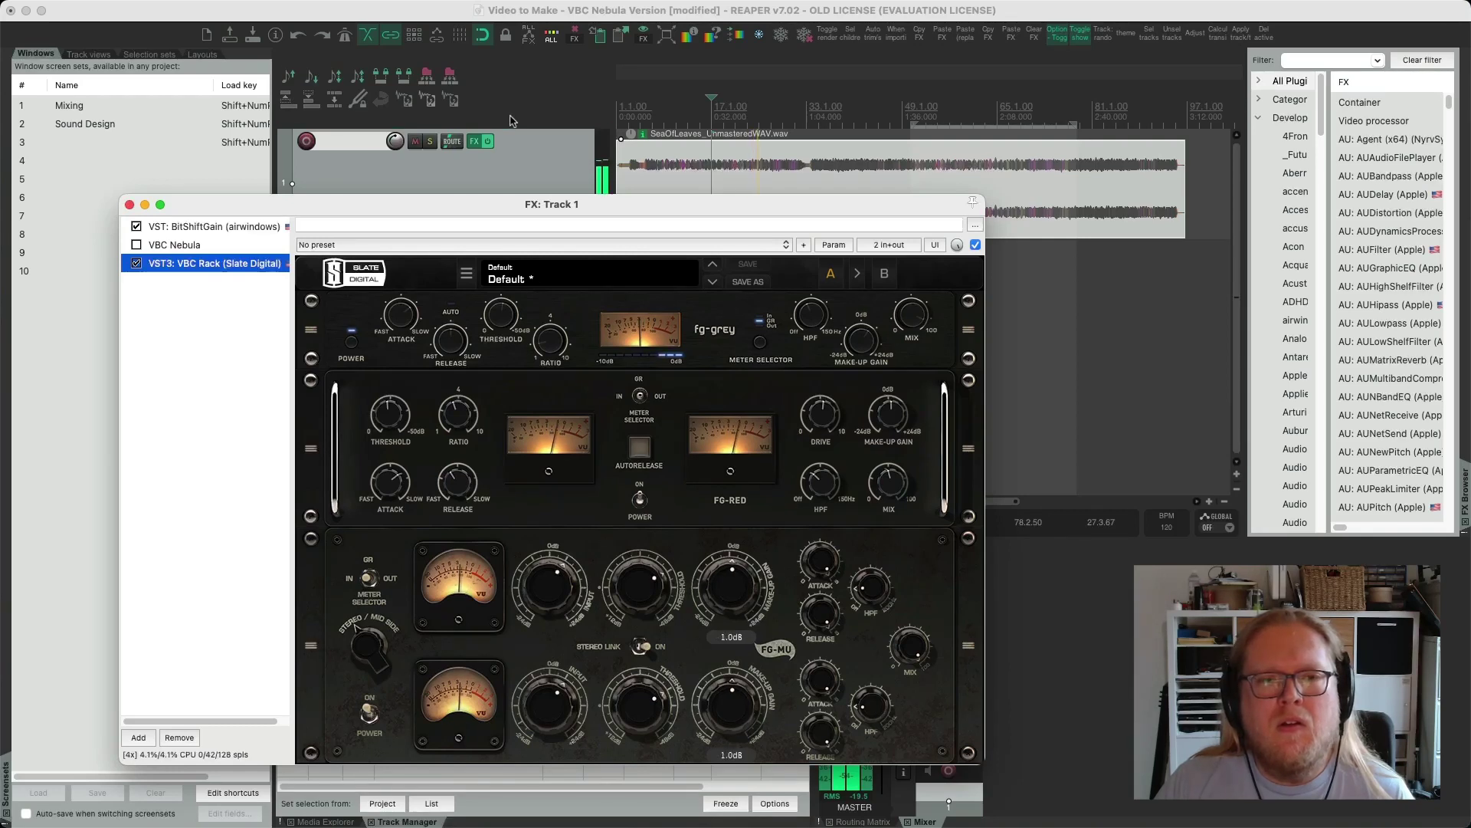
A/B Track 1 with its effects bypassed and active, then switch the VBC Rack off
{"action": "left_click", "coordinate": [488, 142]}
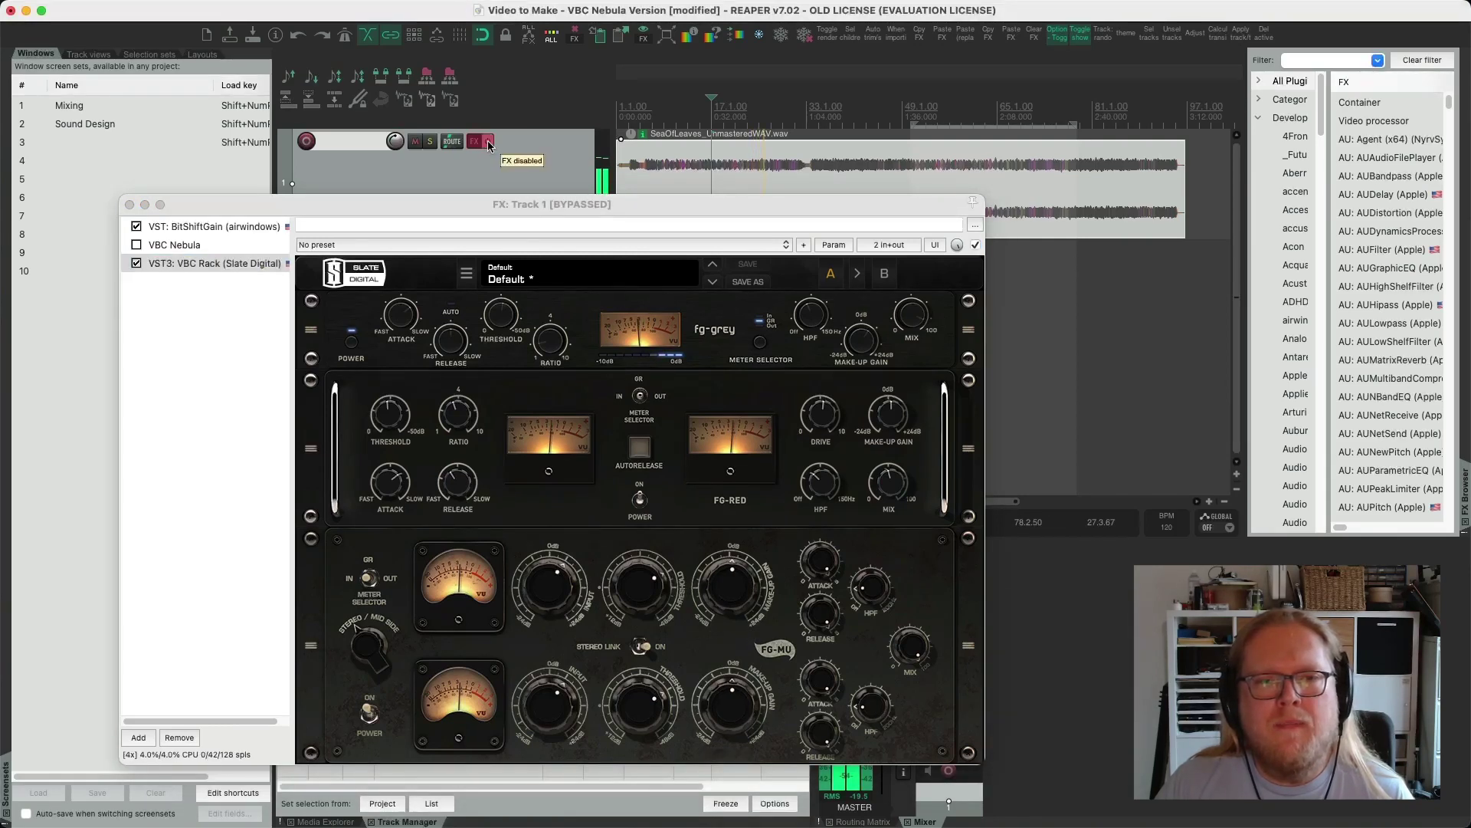
{"action": "left_click", "coordinate": [487, 142]}
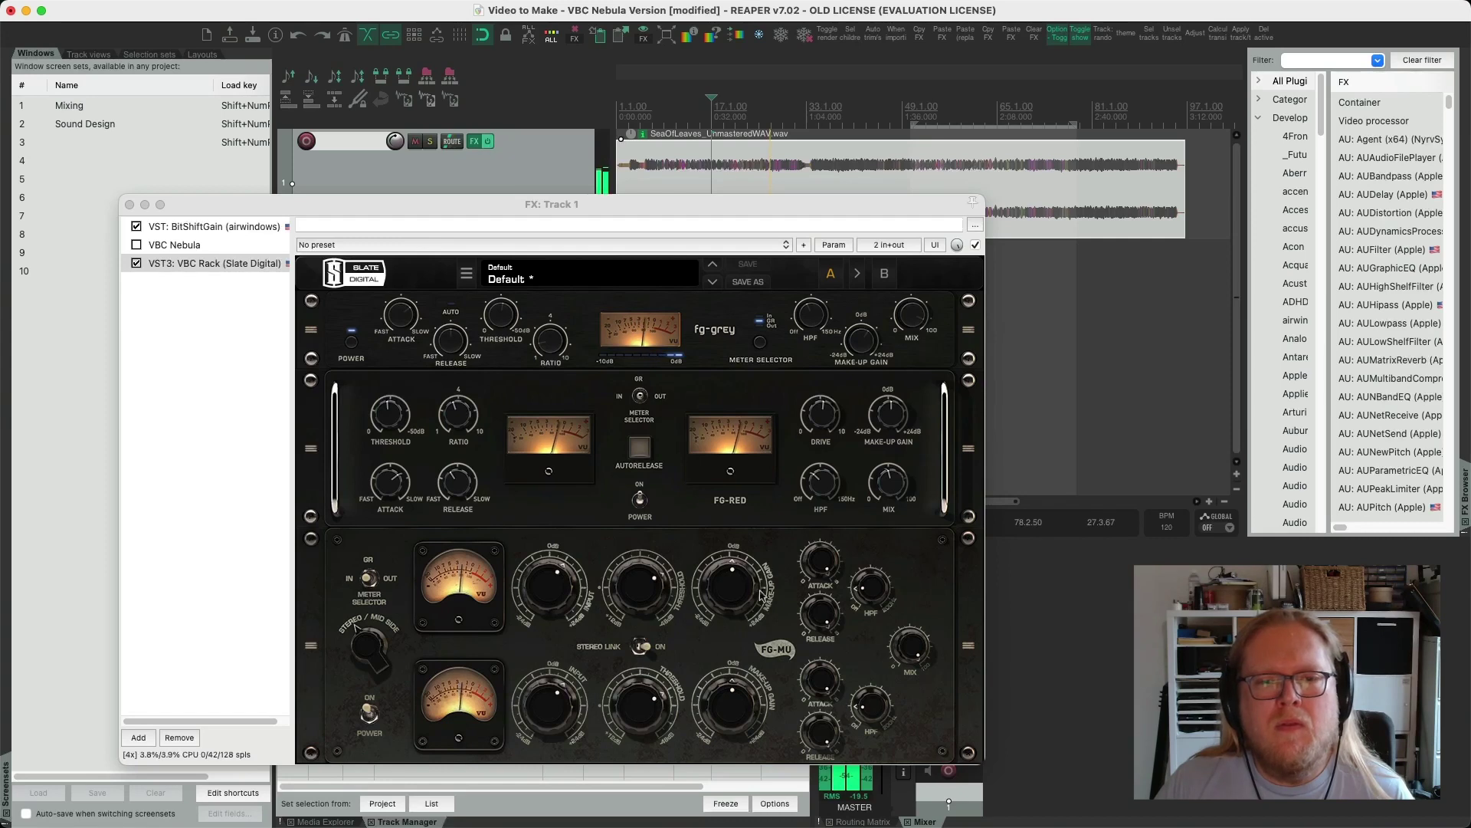
{"action": "left_click", "coordinate": [487, 142]}
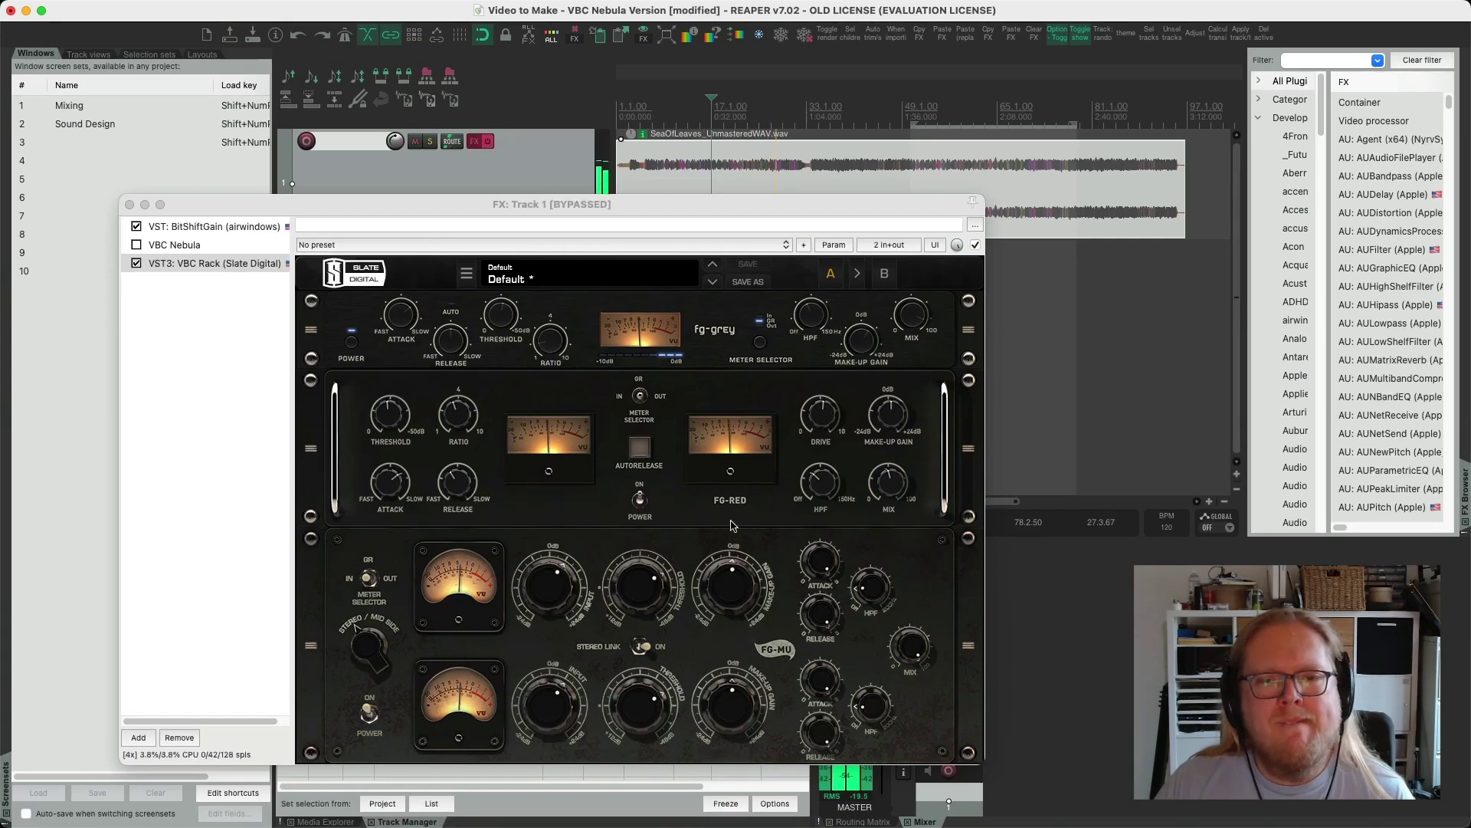
{"action": "mouse_move", "coordinate": [736, 580]}
{"action": "left_click", "coordinate": [488, 142]}
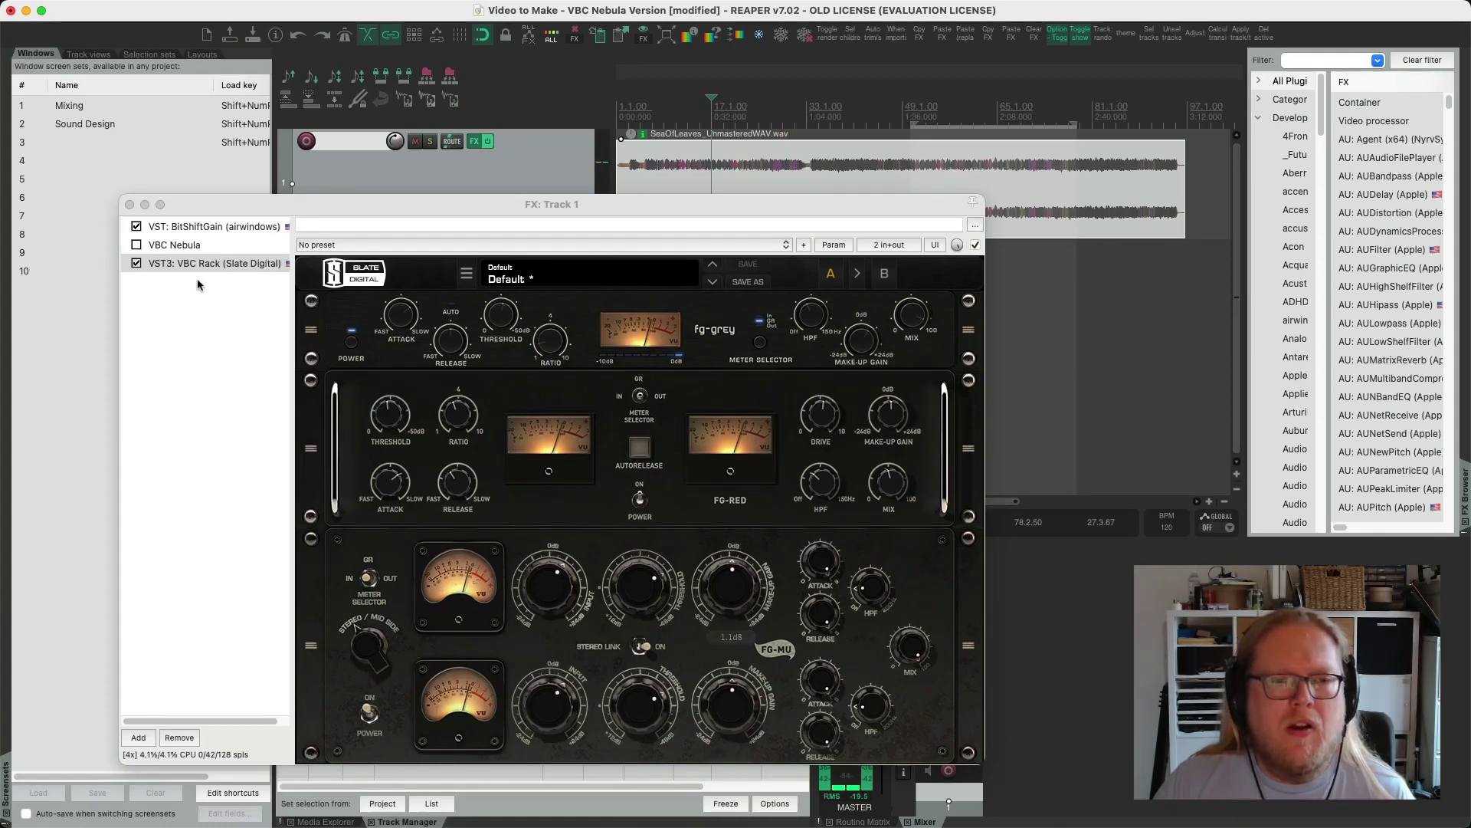
{"action": "left_click", "coordinate": [136, 263]}
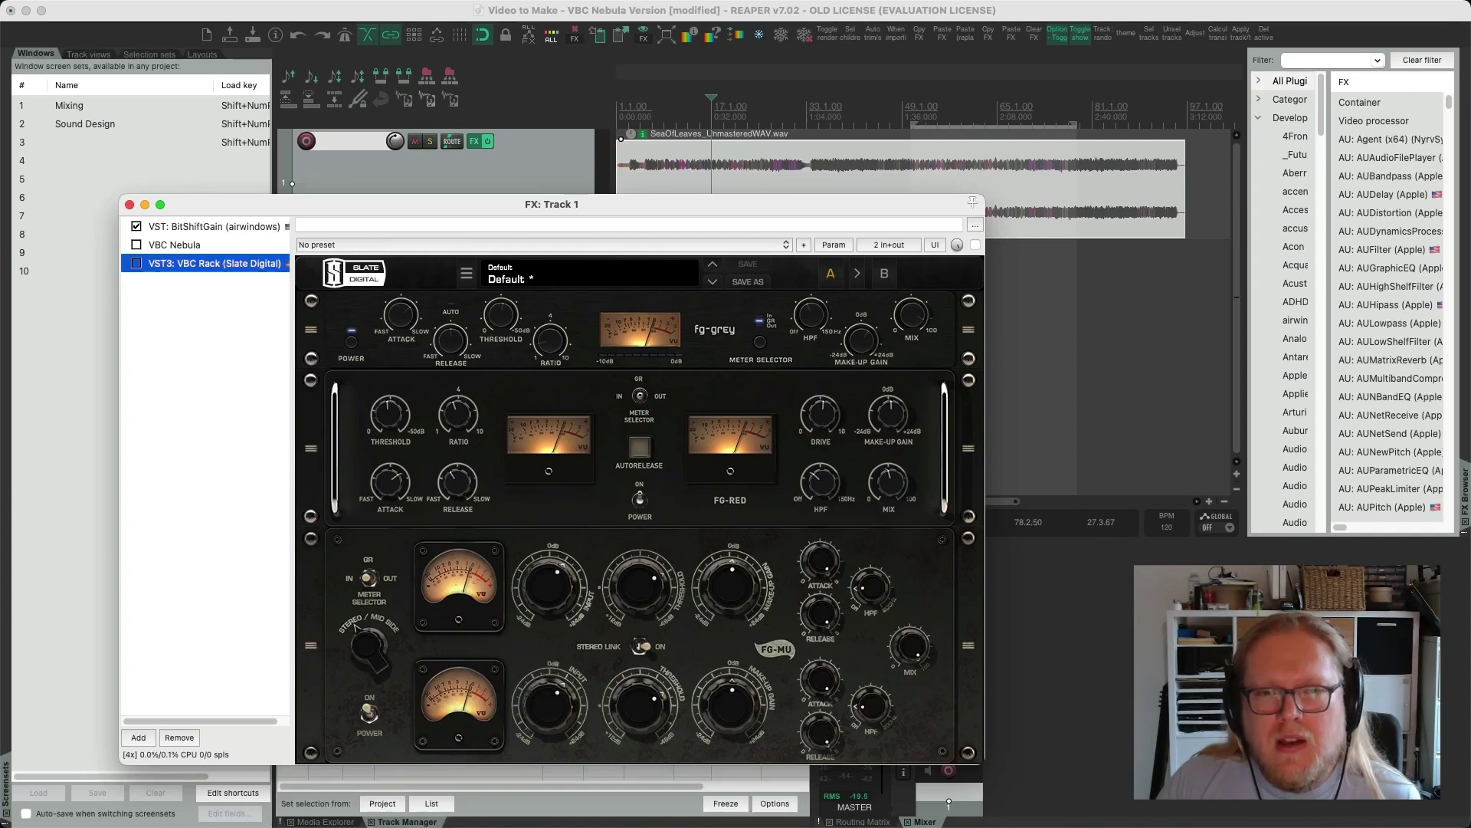
From a new play position, bypass Track 1's effects, re-enable VBC Rack, then restore the effects
{"action": "left_click", "coordinate": [773, 115]}
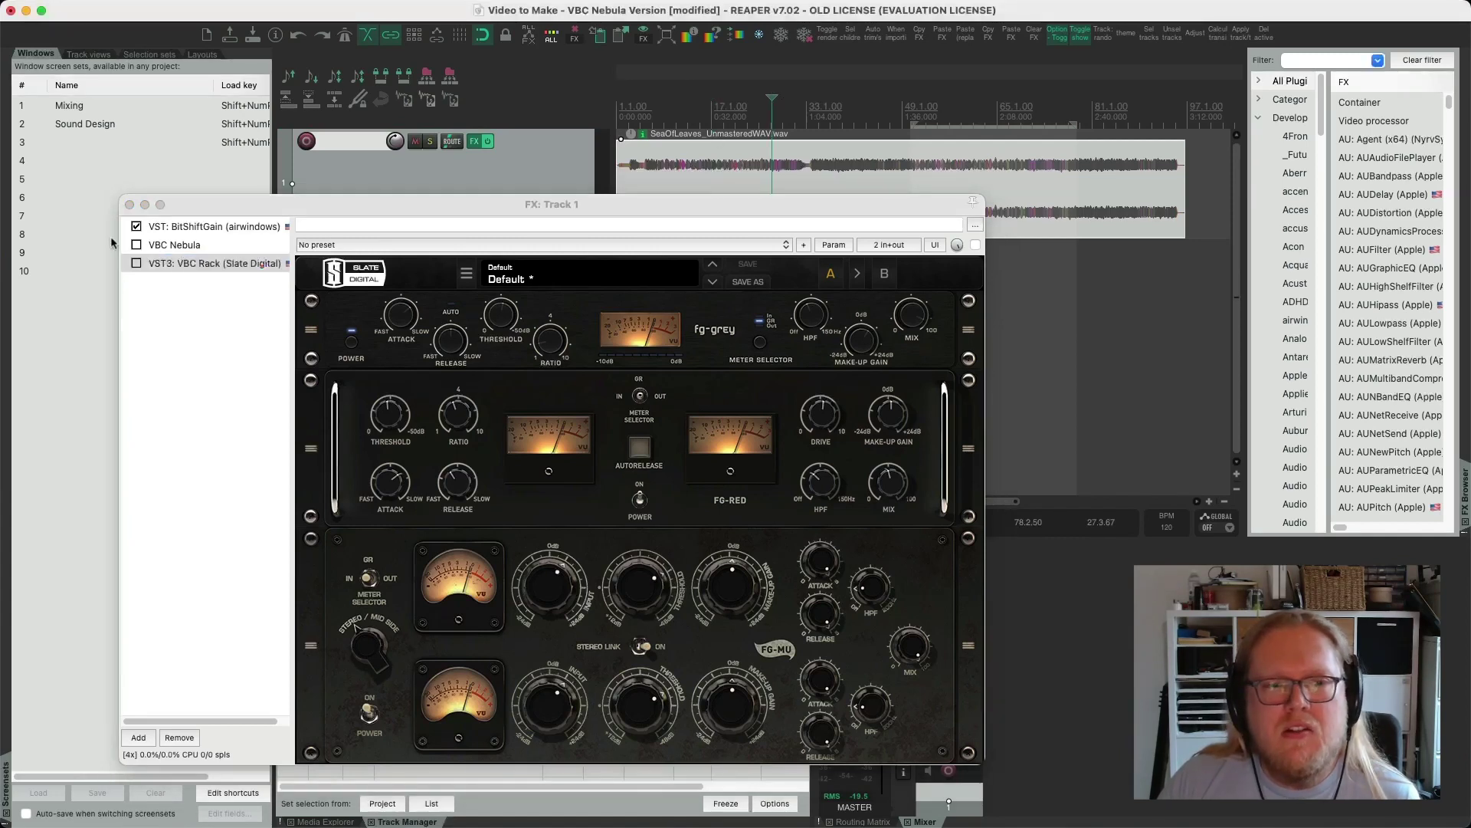
{"action": "left_click", "coordinate": [482, 142]}
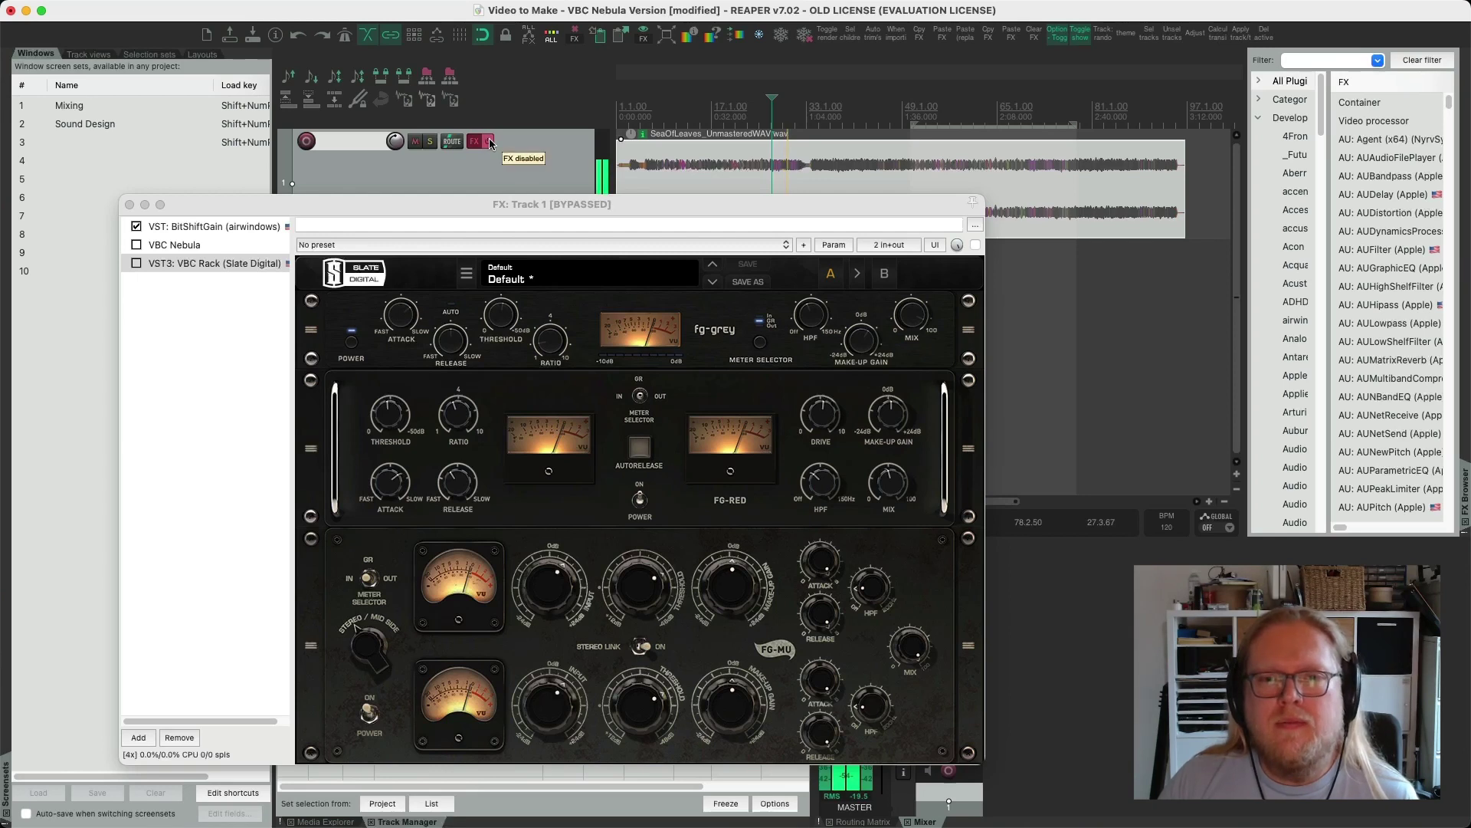
{"action": "left_click", "coordinate": [138, 263]}
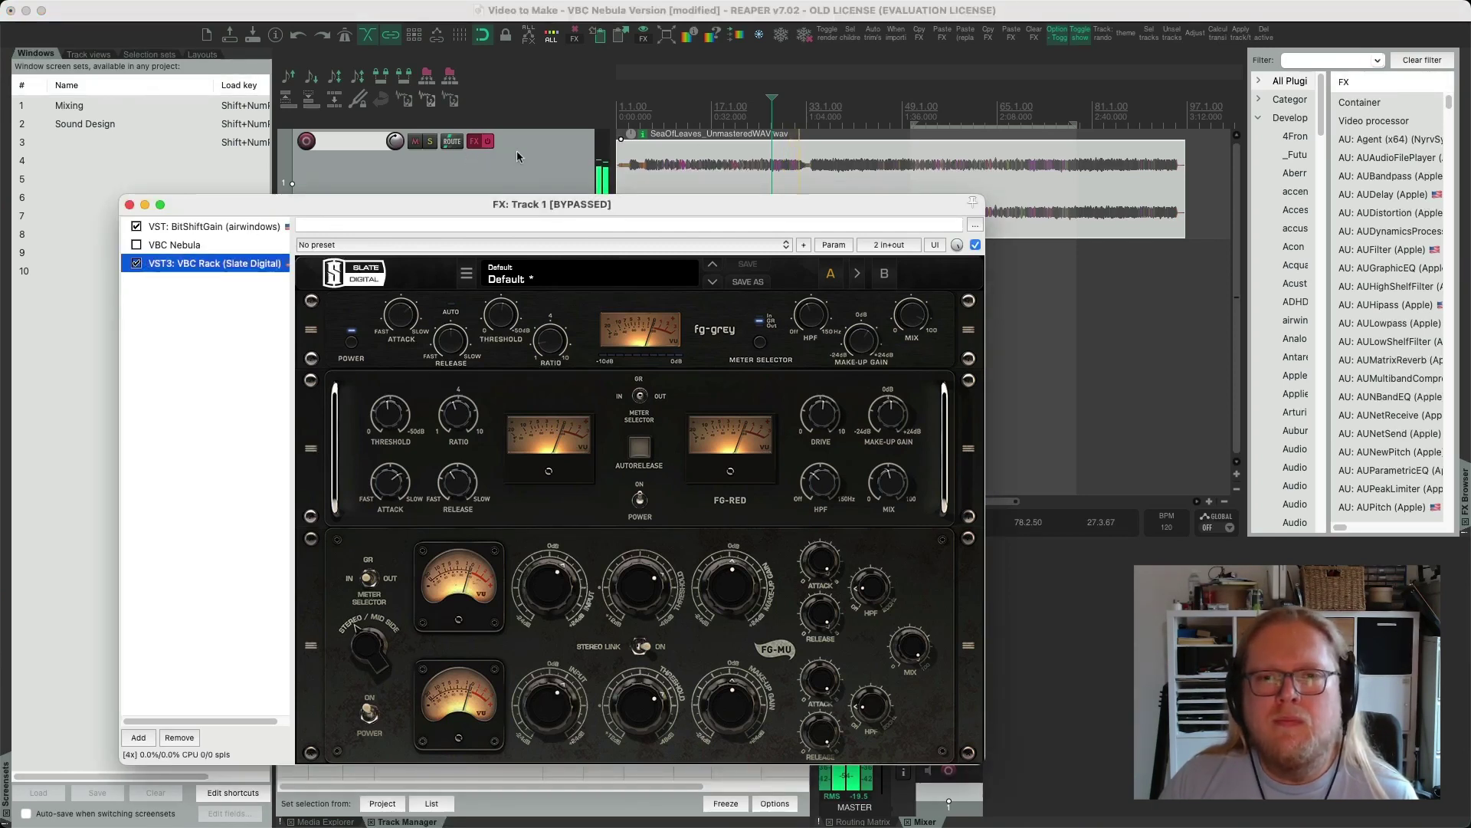
{"action": "left_click", "coordinate": [488, 142]}
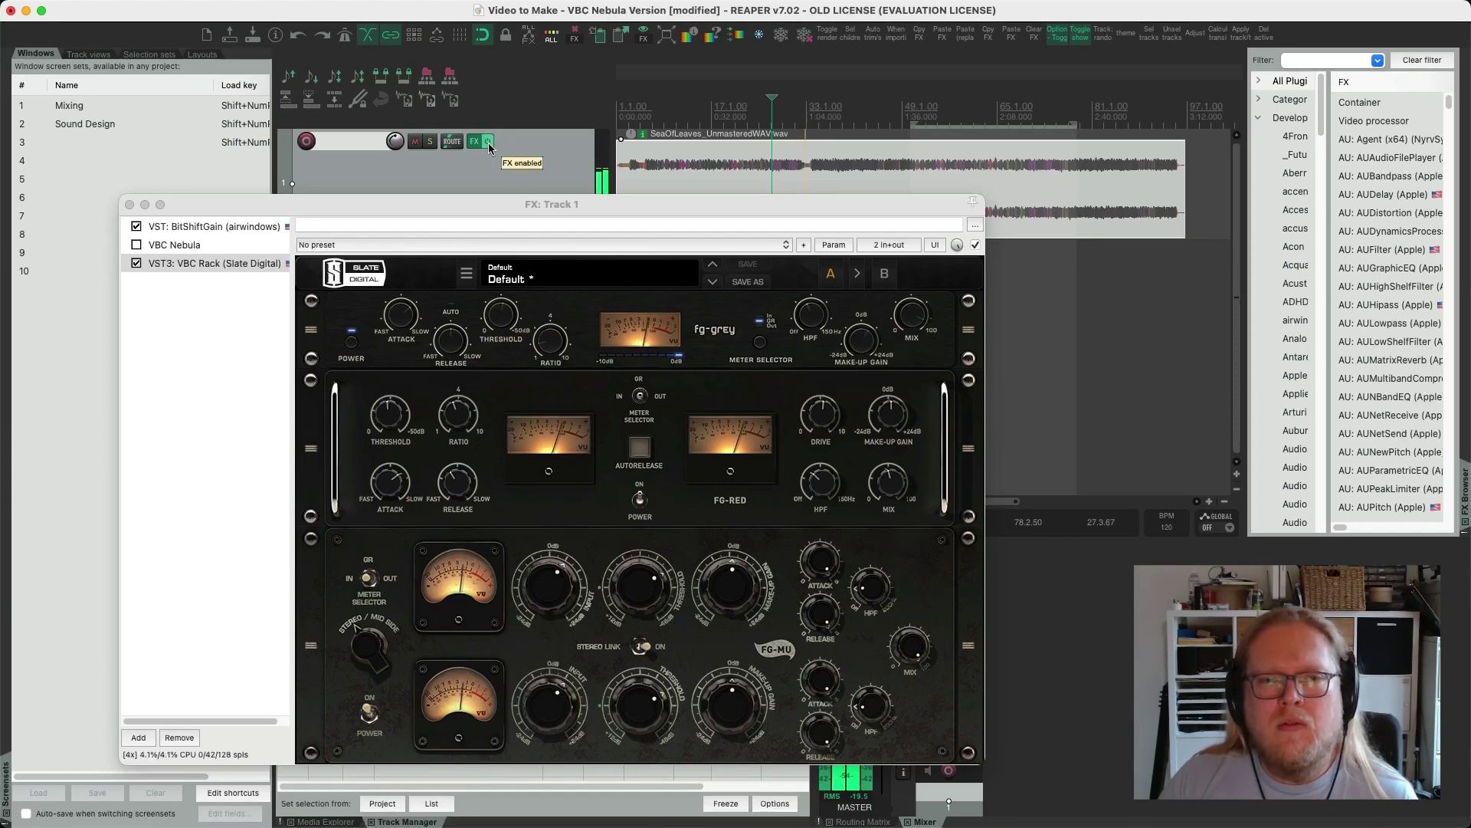
Swap VBC Rack off for VBC Nebula, then A/B Track 1's effects bypassed versus active
{"action": "left_click", "coordinate": [138, 262]}
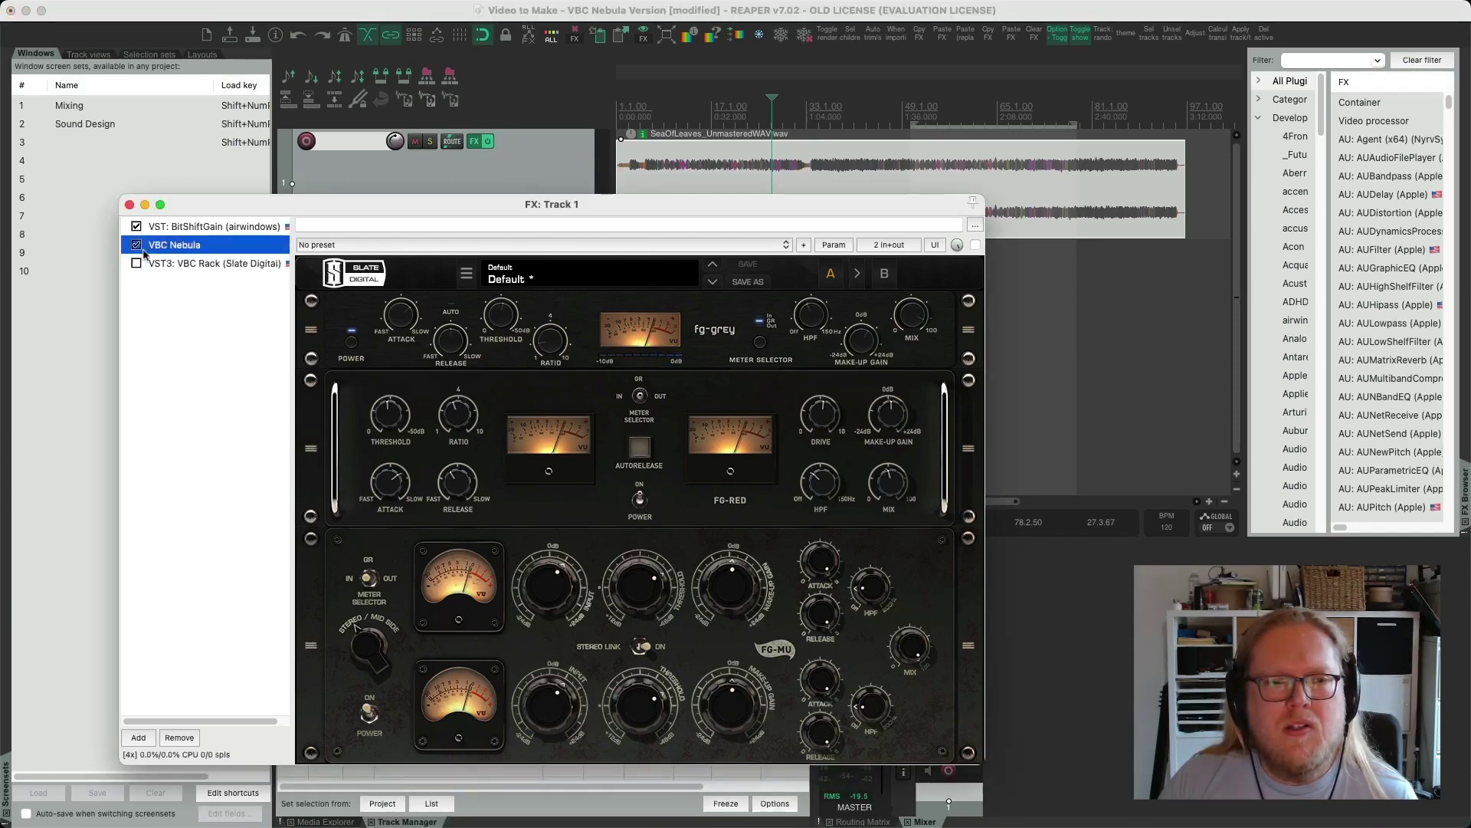
{"action": "left_click", "coordinate": [138, 246]}
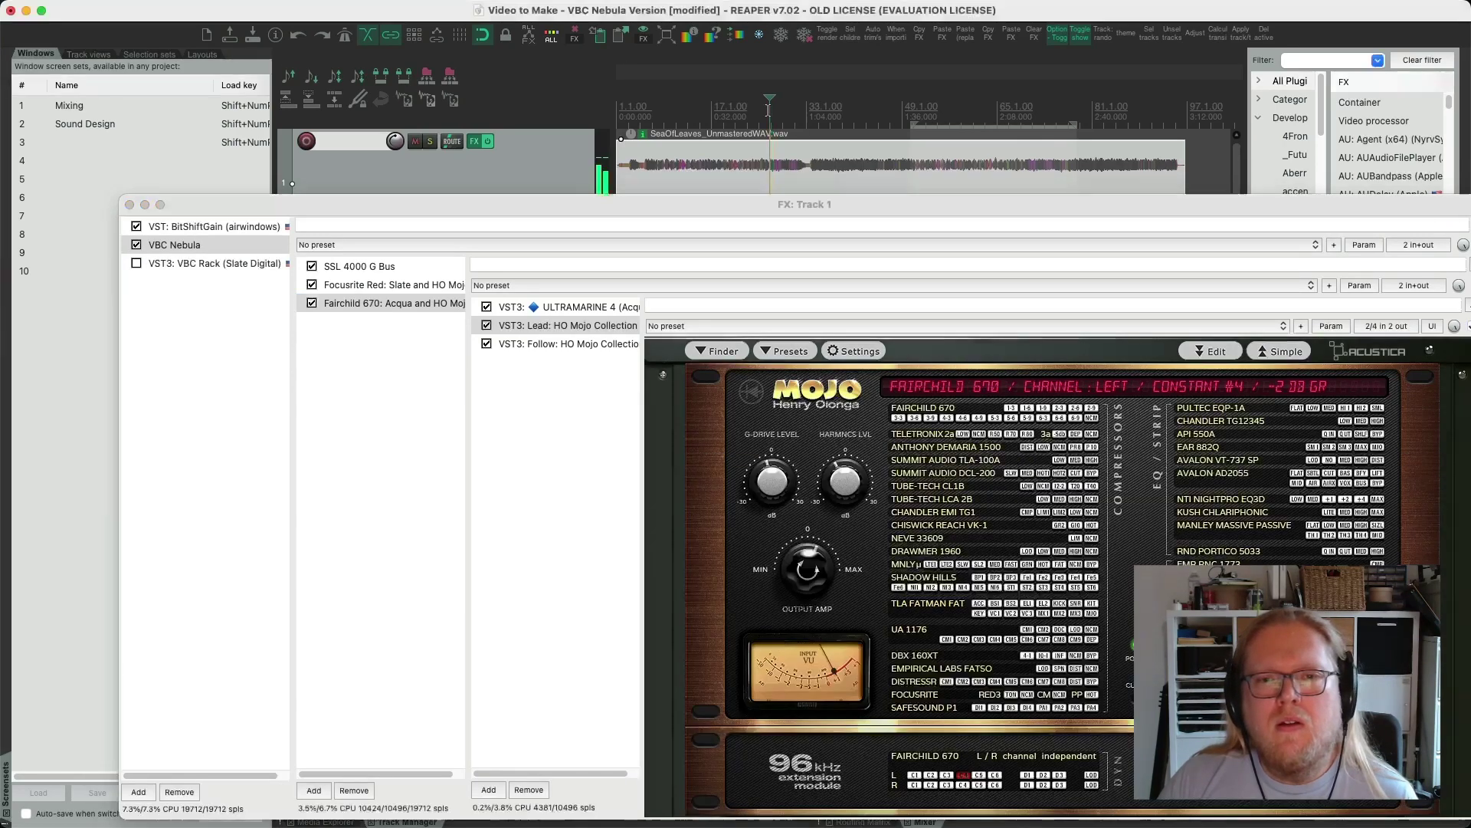
{"action": "left_click", "coordinate": [776, 122]}
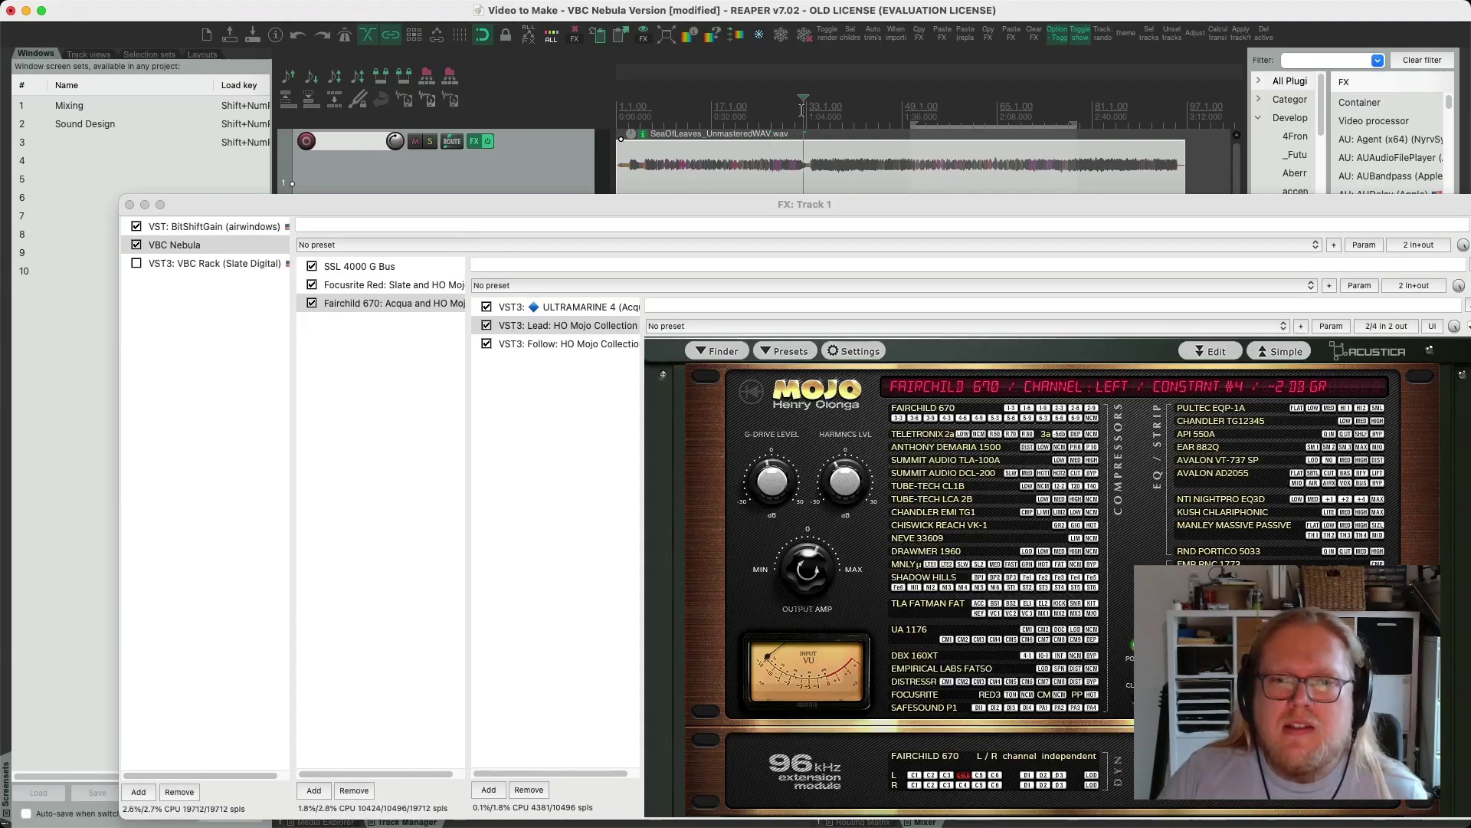
{"action": "left_click", "coordinate": [484, 146]}
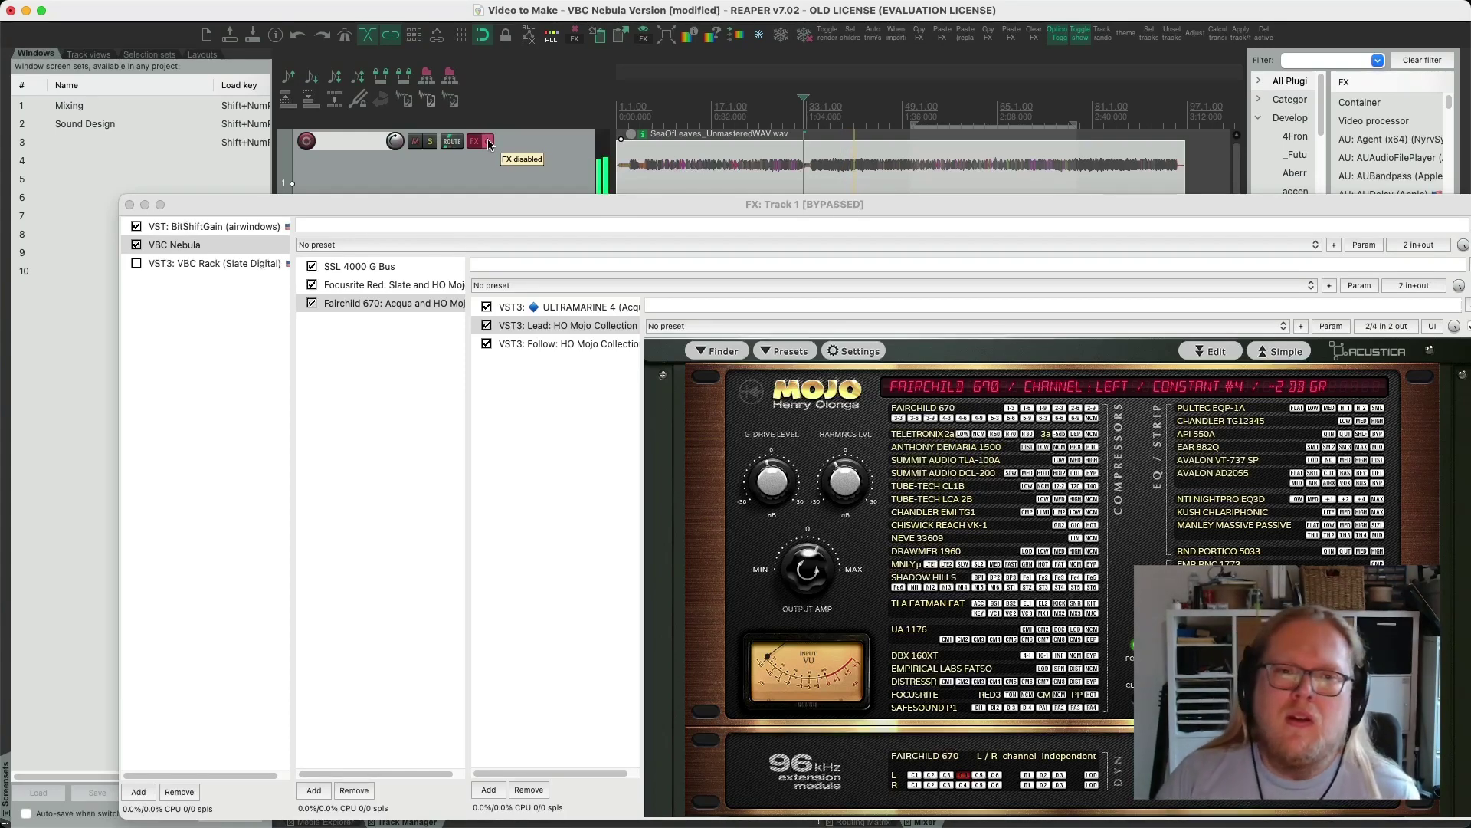
{"action": "left_click", "coordinate": [488, 142]}
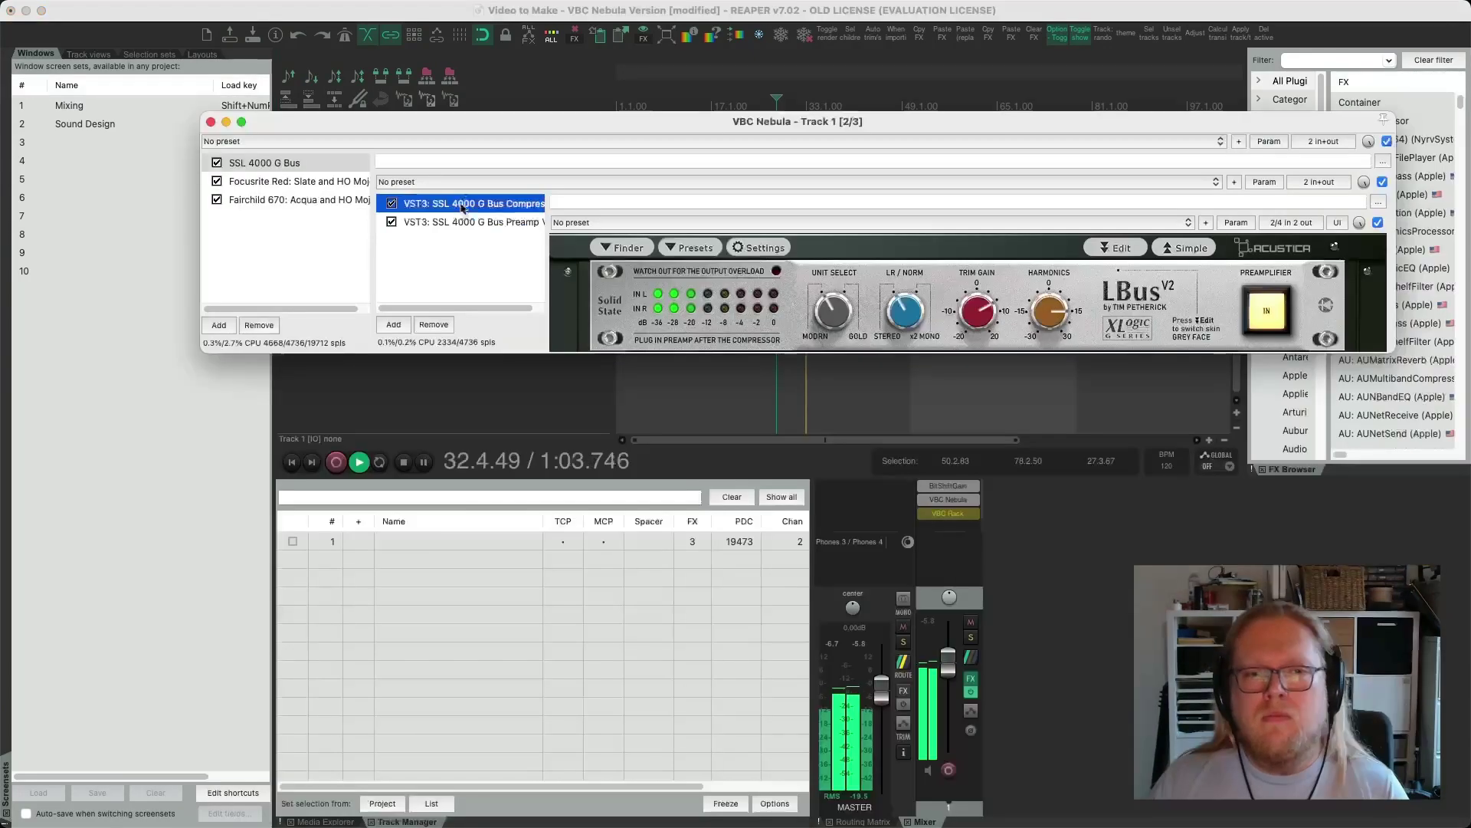
Inspect LBus, HO Mojo, Ultramarine 4 and Lead HO Mojo in the Nebula stages, then close the window
{"action": "left_click", "coordinate": [462, 205]}
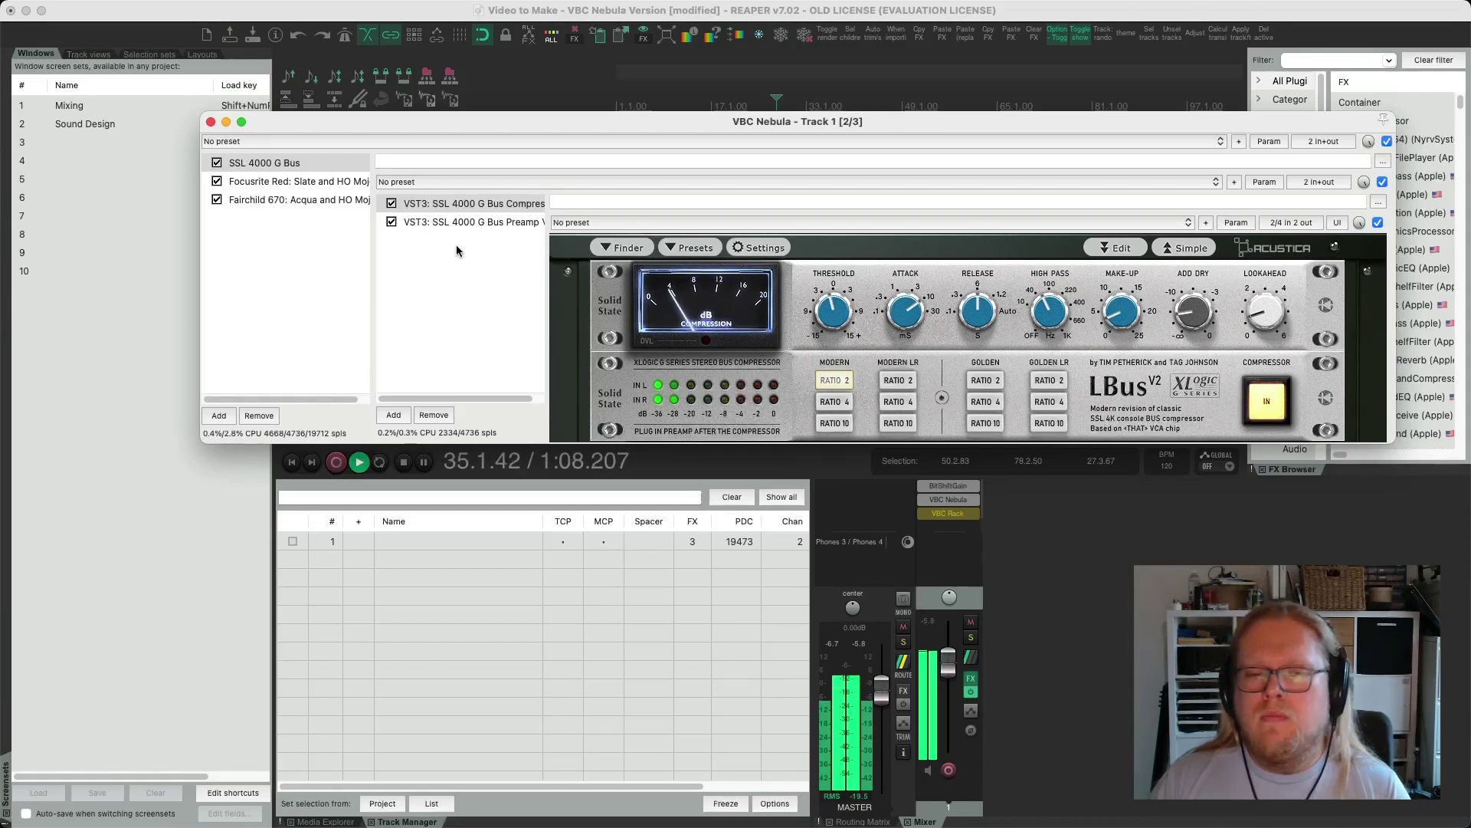
{"action": "left_click", "coordinate": [311, 189]}
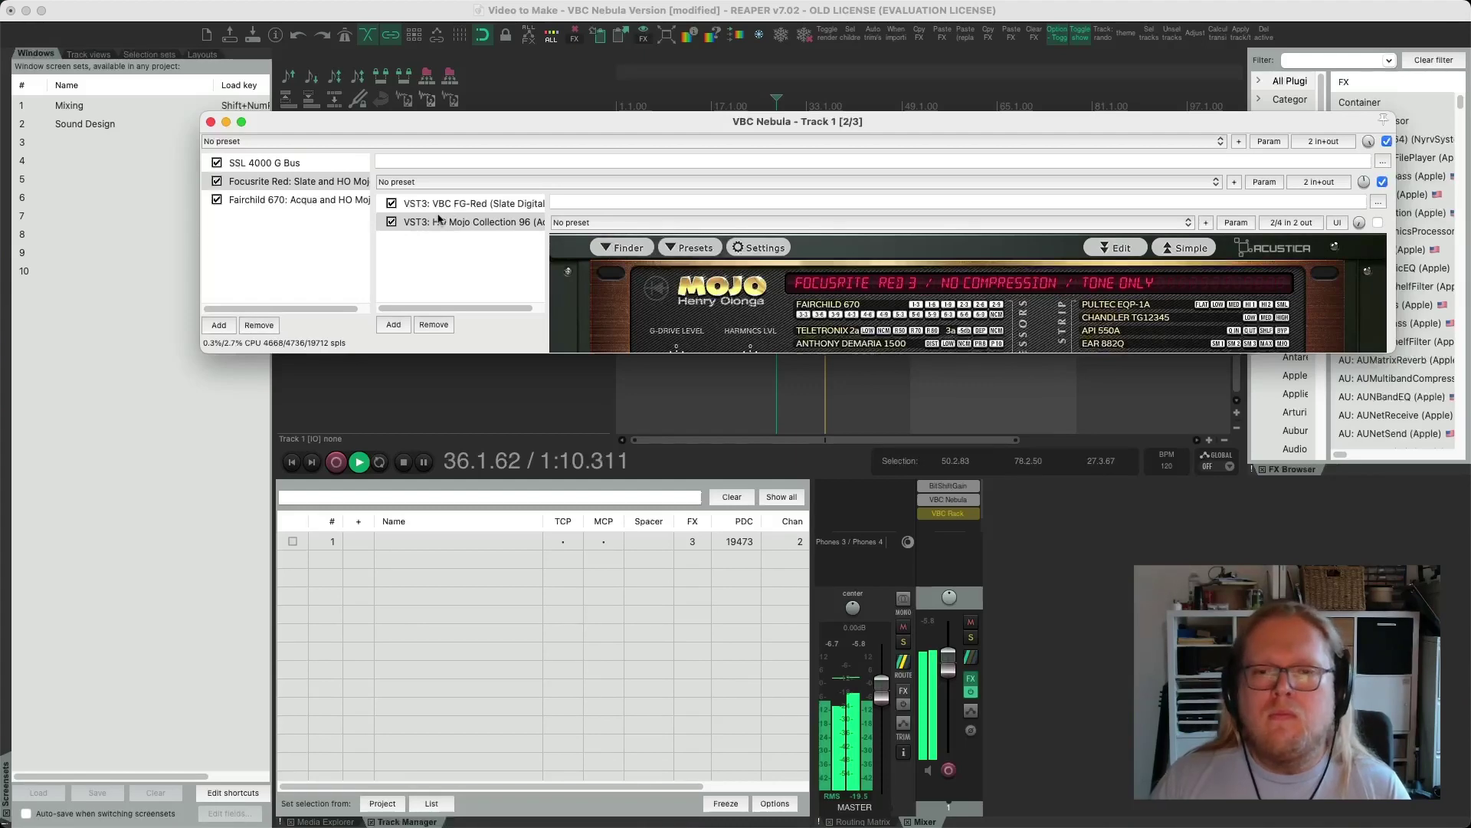
{"action": "left_click", "coordinate": [417, 222]}
{"action": "left_click", "coordinate": [322, 202]}
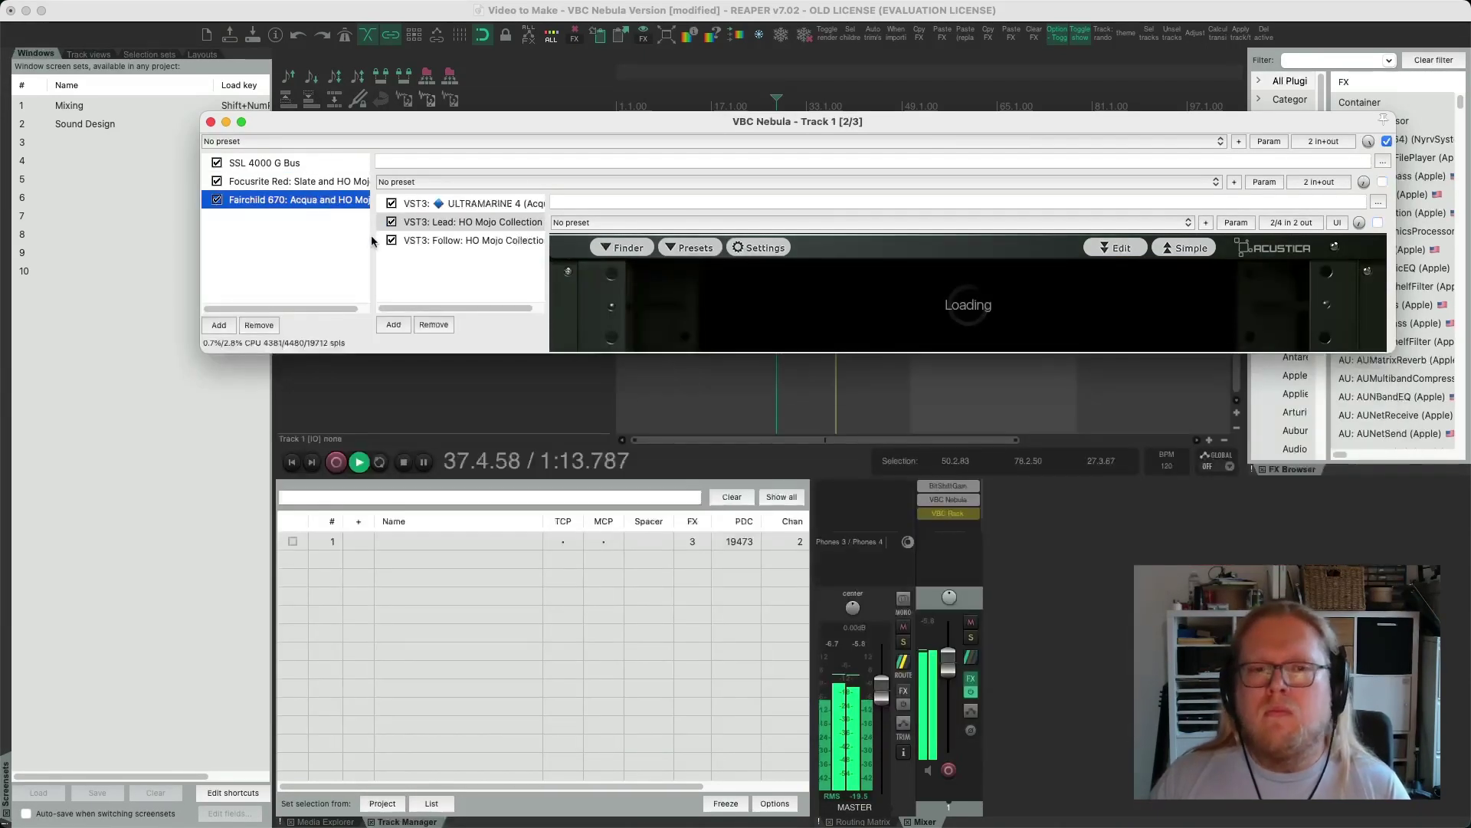
{"action": "left_click", "coordinate": [476, 206]}
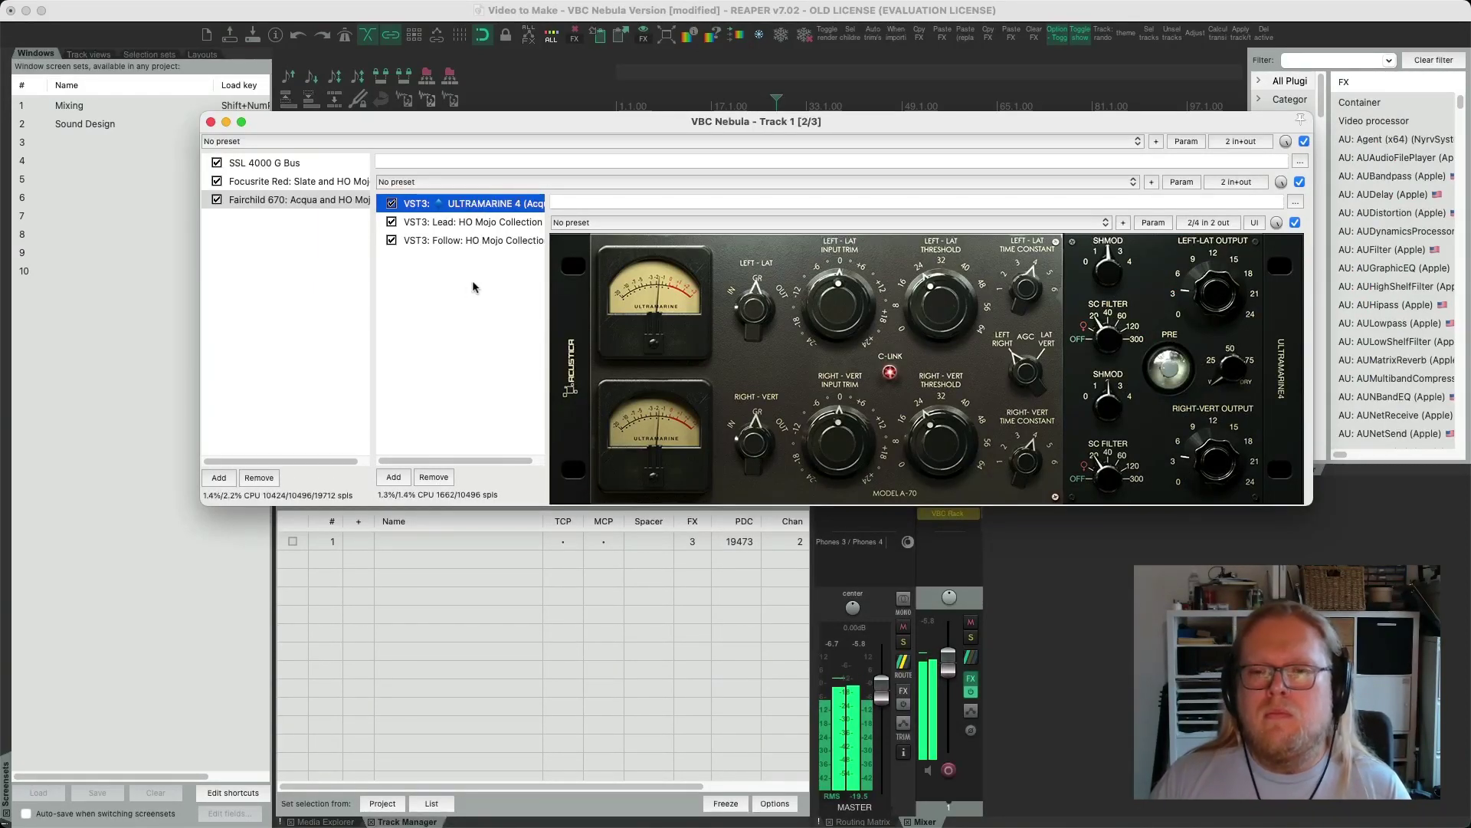
{"action": "left_click", "coordinate": [469, 223]}
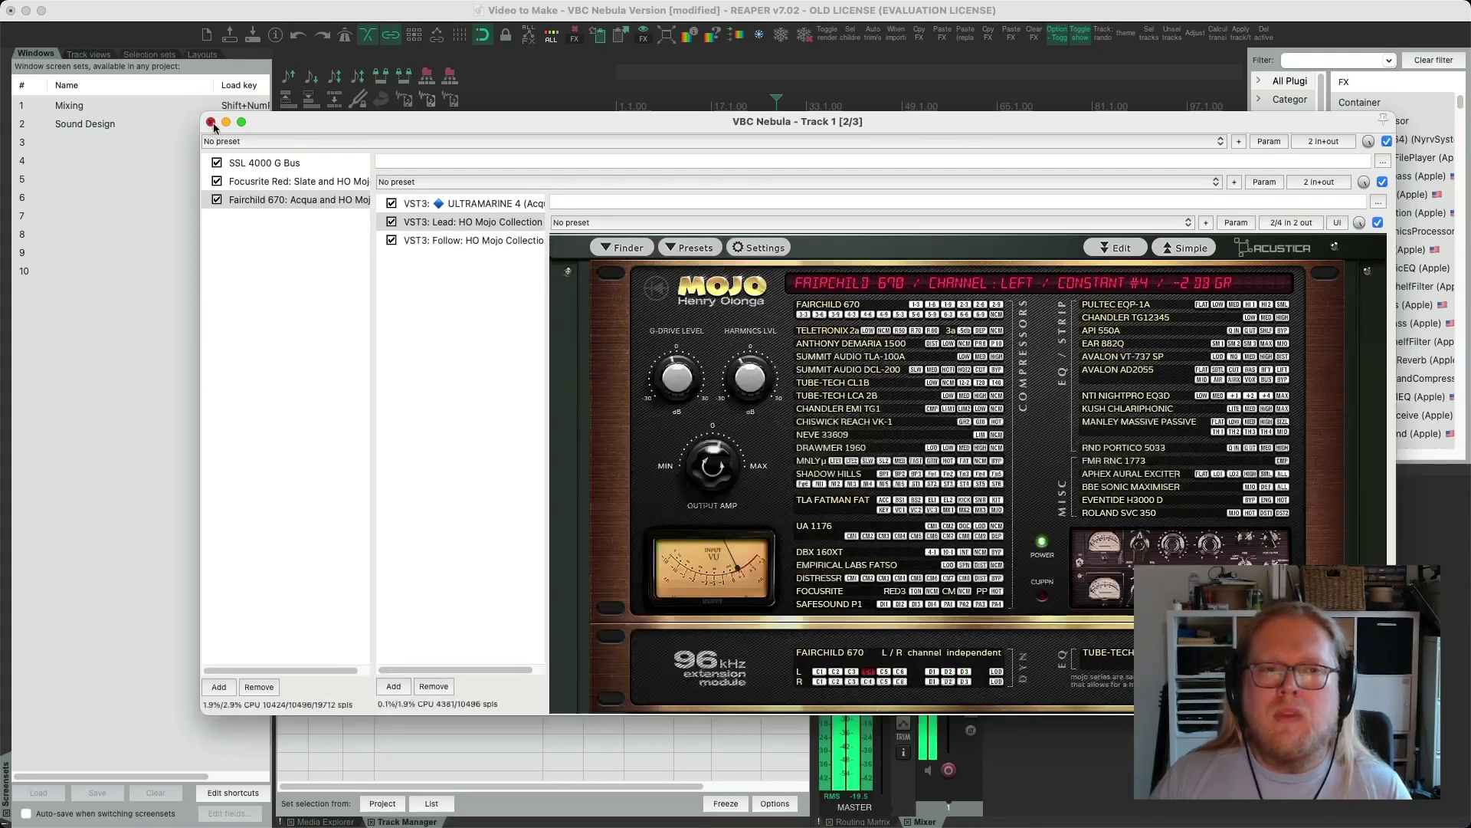
{"action": "left_click", "coordinate": [210, 121]}
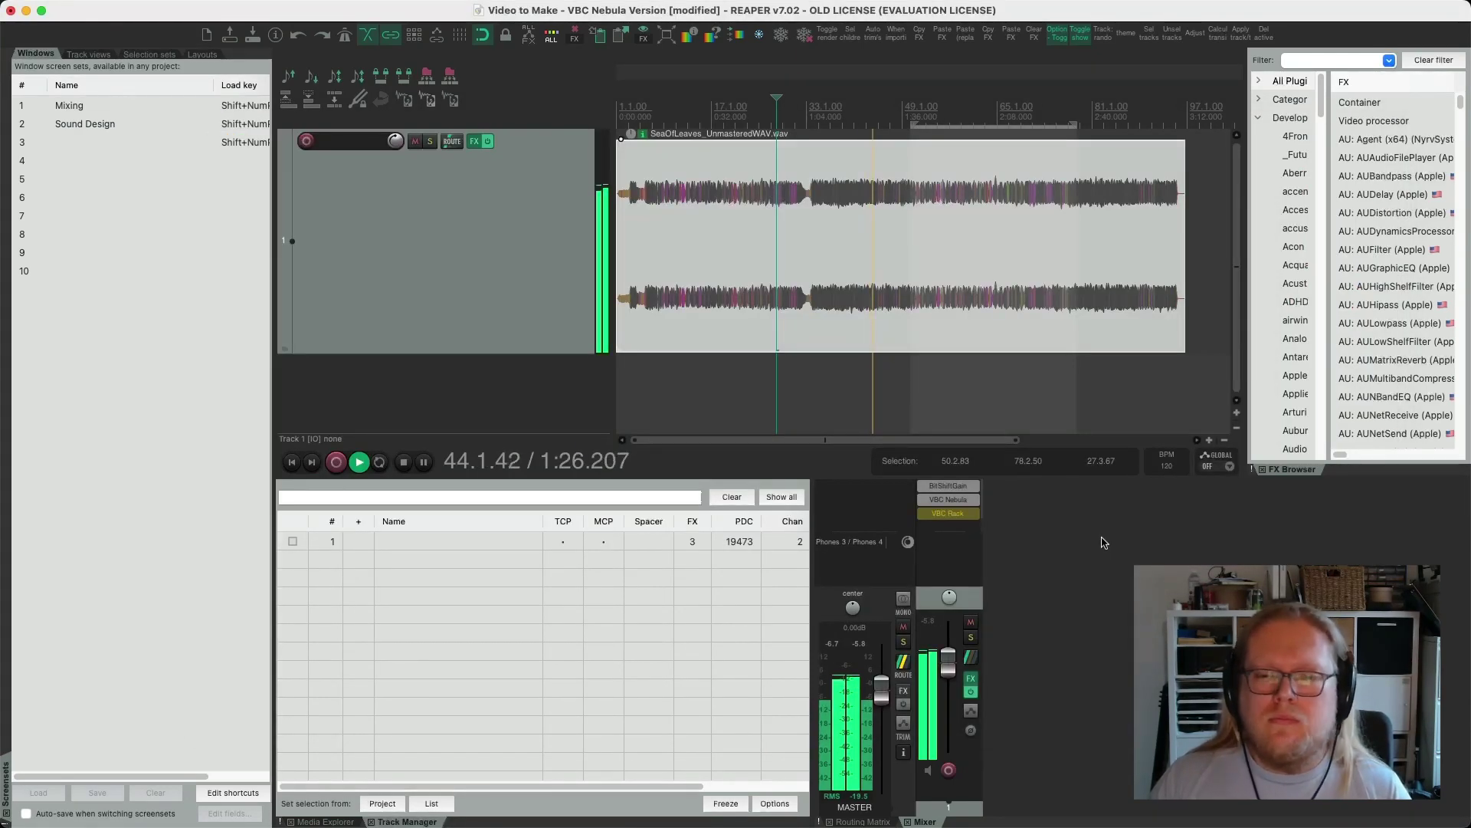
Start playback near bar 32 and hear the passage through VBC Rack with VBC Nebula bypassed
{"action": "key", "text": "space"}
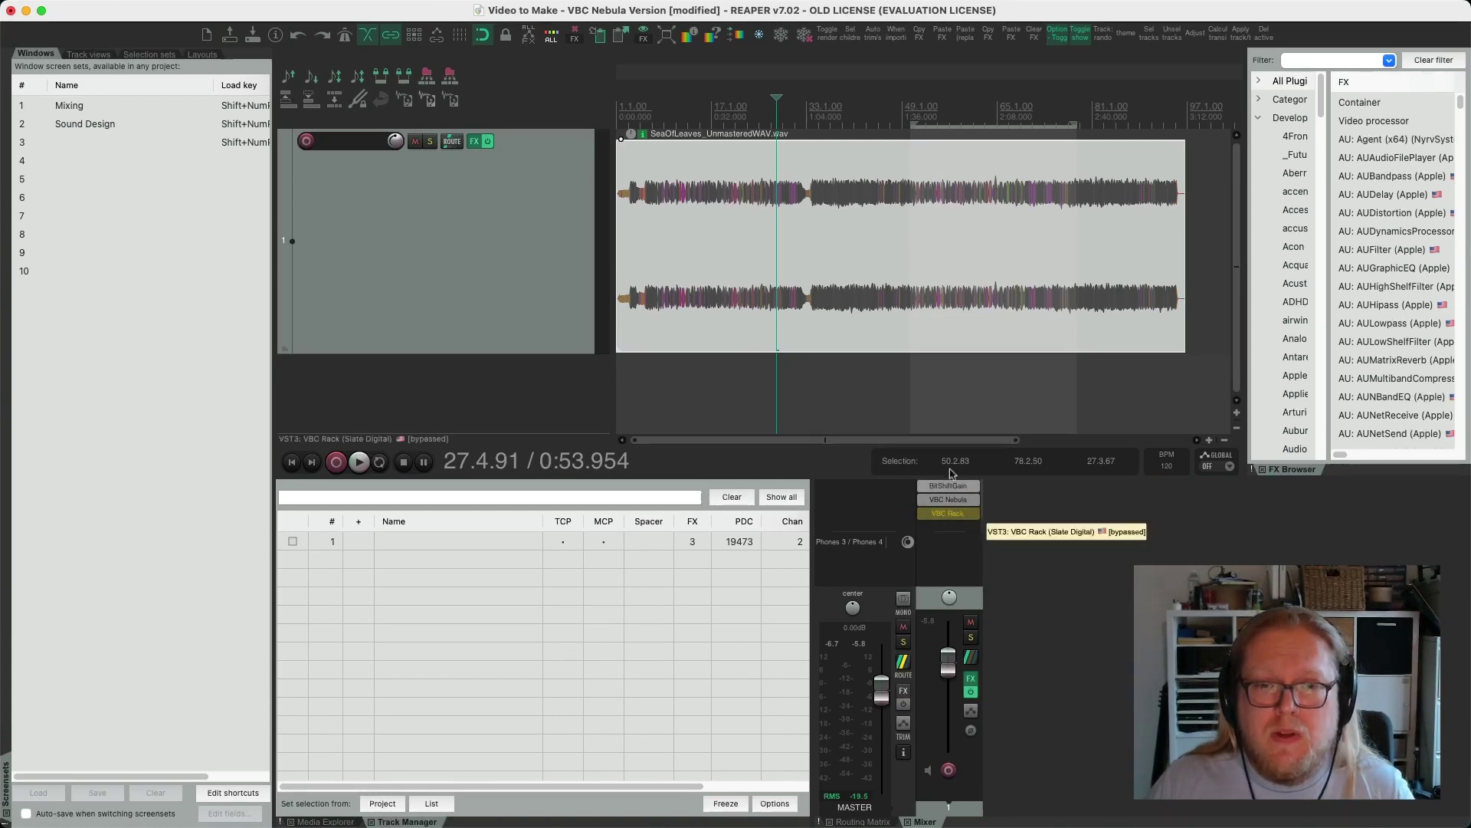
{"action": "left_click", "coordinate": [791, 113]}
{"action": "left_click", "coordinate": [804, 116]}
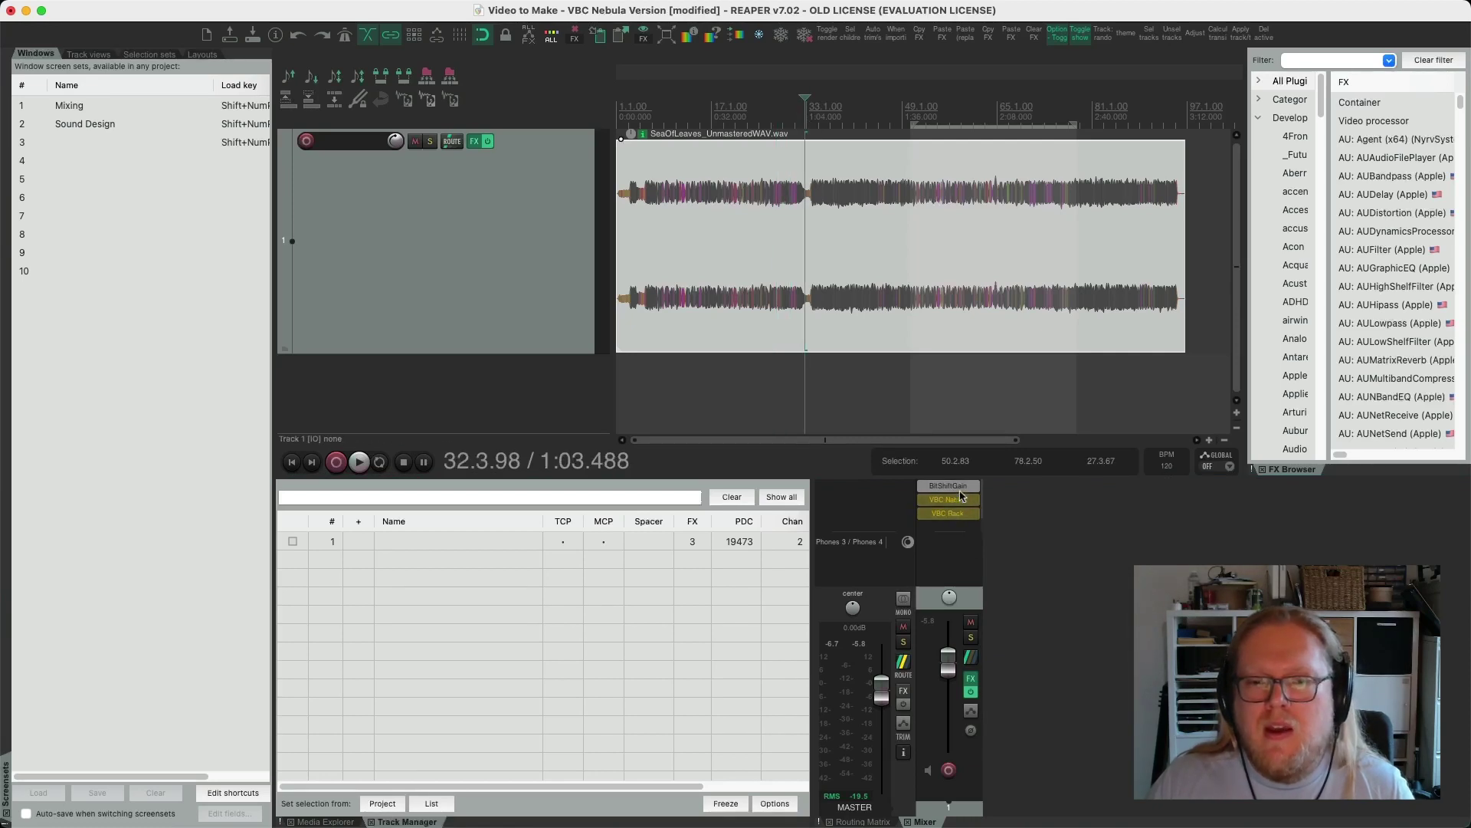
{"action": "left_click", "coordinate": [967, 499]}
{"action": "left_click", "coordinate": [948, 513]}
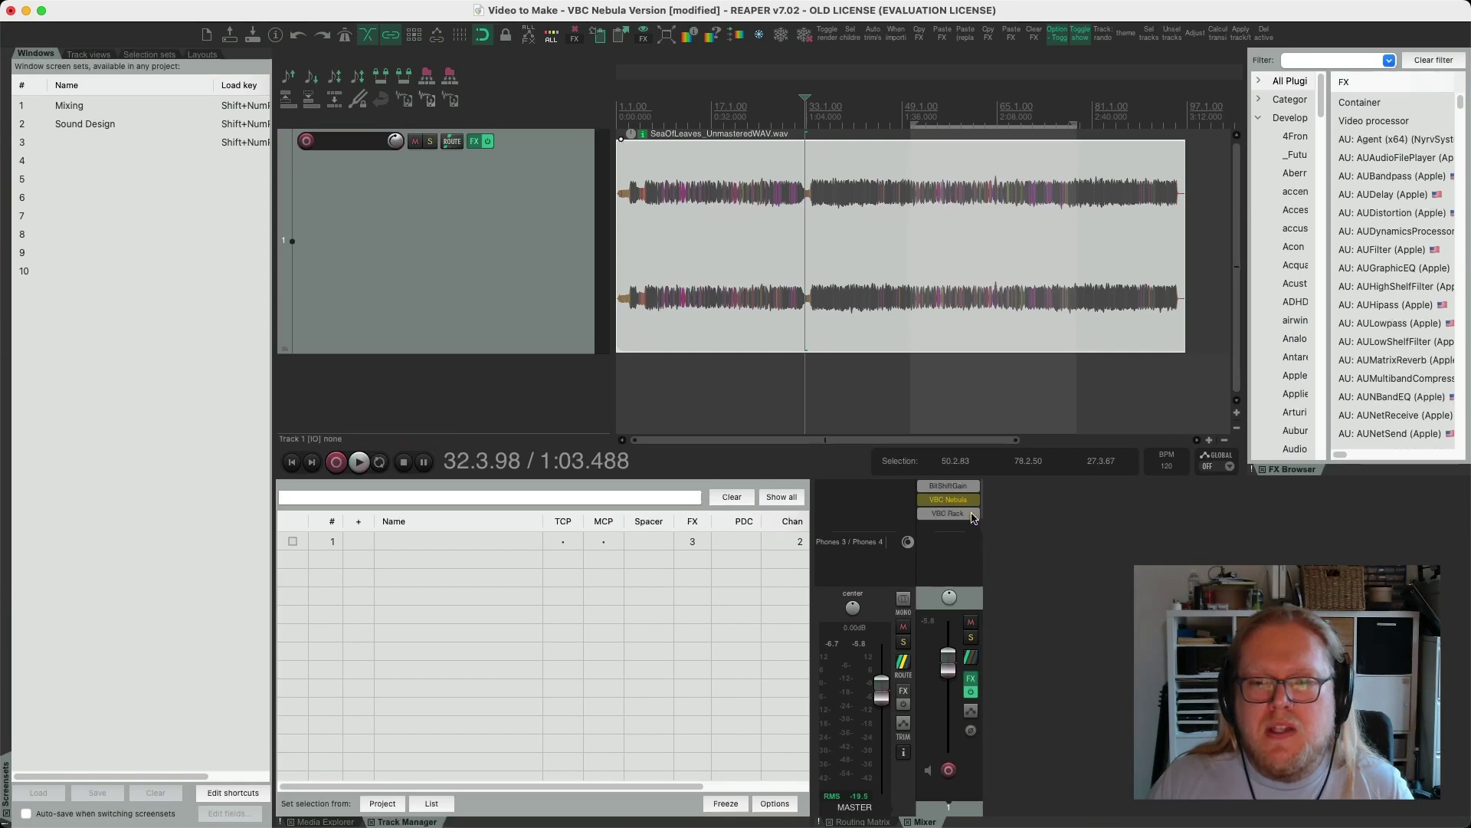
{"action": "key", "text": "space"}
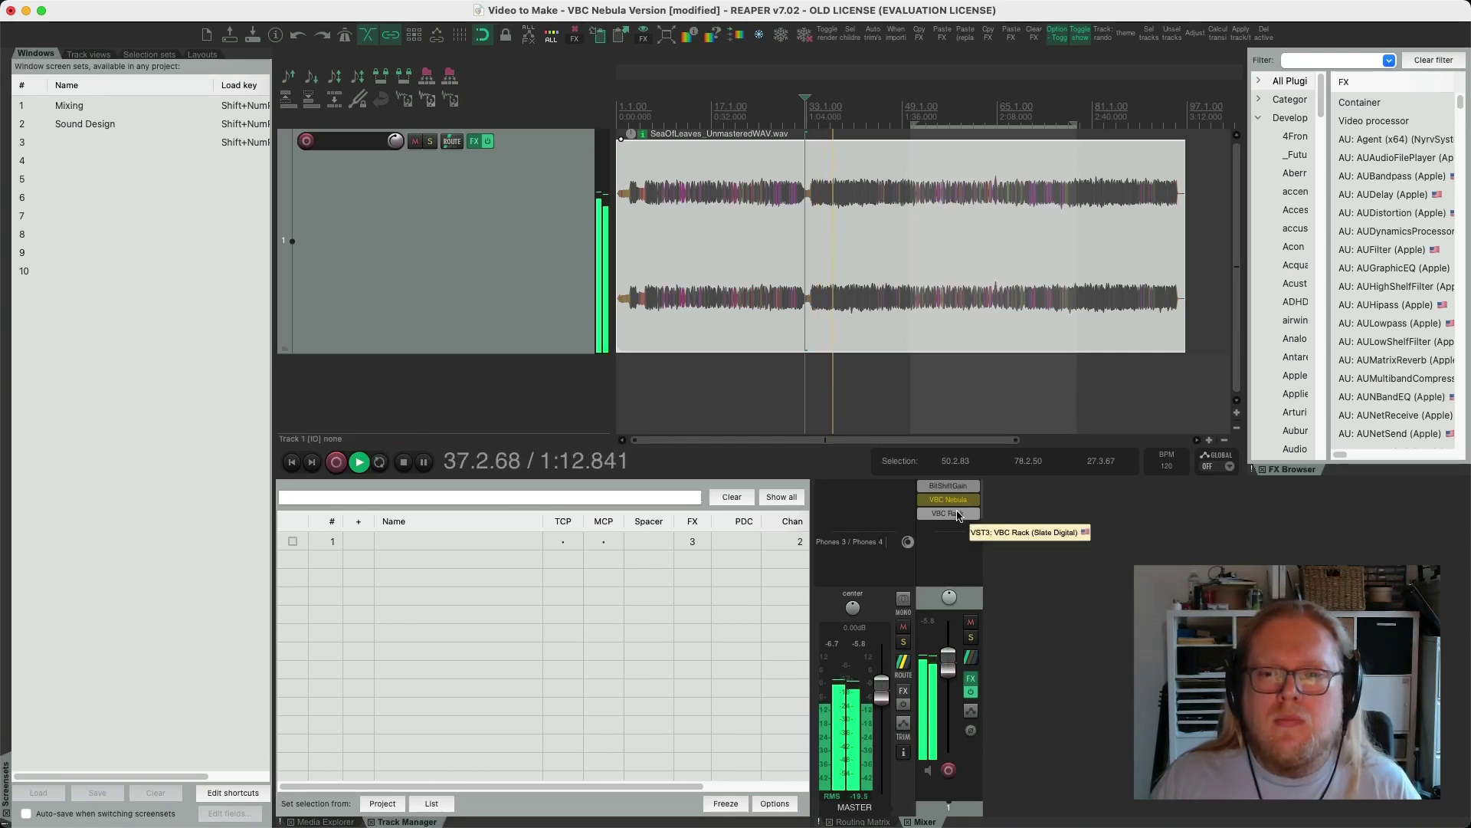
{"action": "key", "text": "space"}
Bypass VBC Rack, enable VBC Nebula, and play the same passage again
{"action": "left_click", "coordinate": [957, 513]}
{"action": "left_click", "coordinate": [961, 498]}
{"action": "key", "text": "space"}
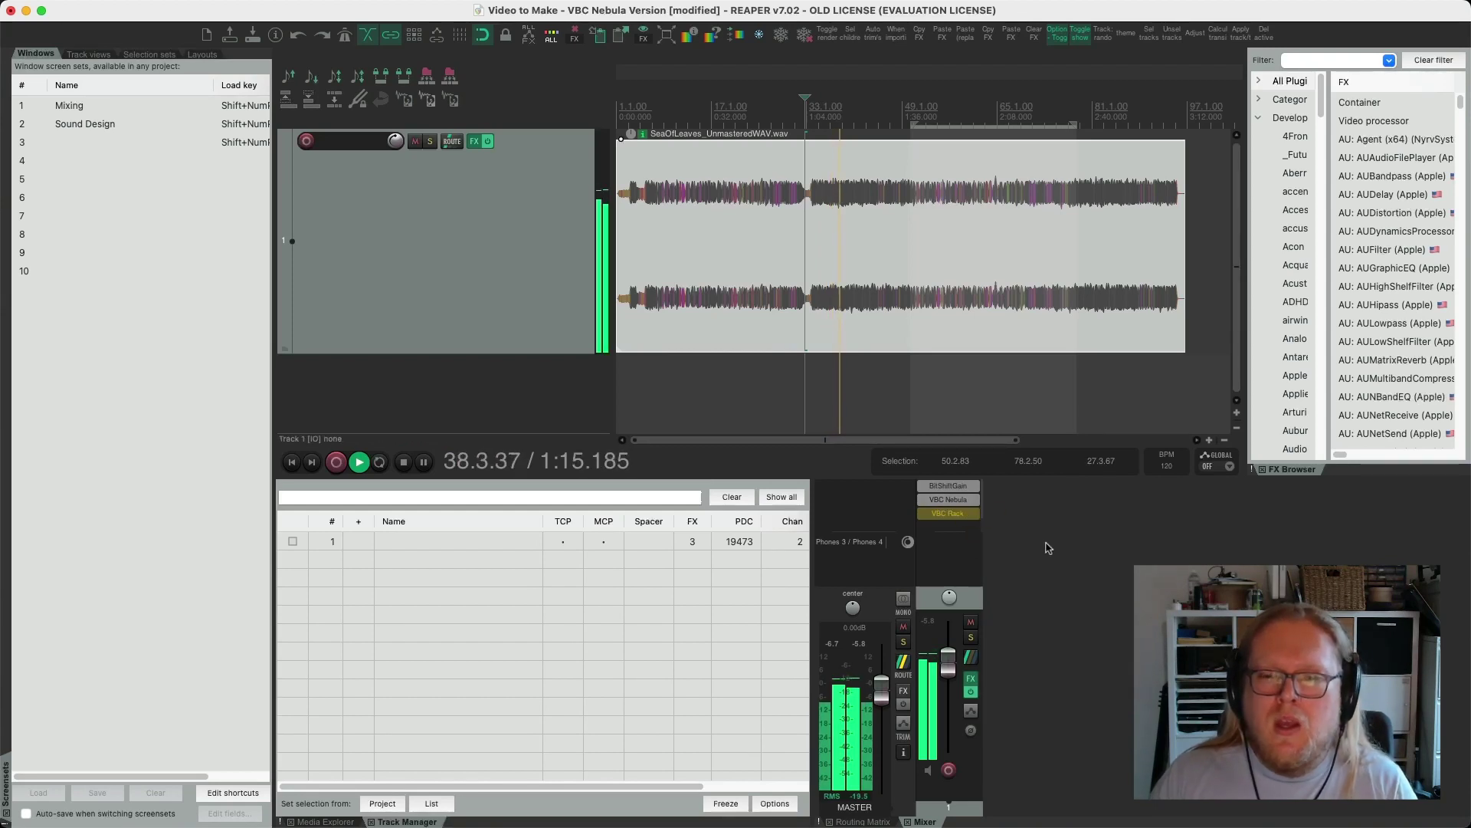
{"action": "key", "text": "space"}
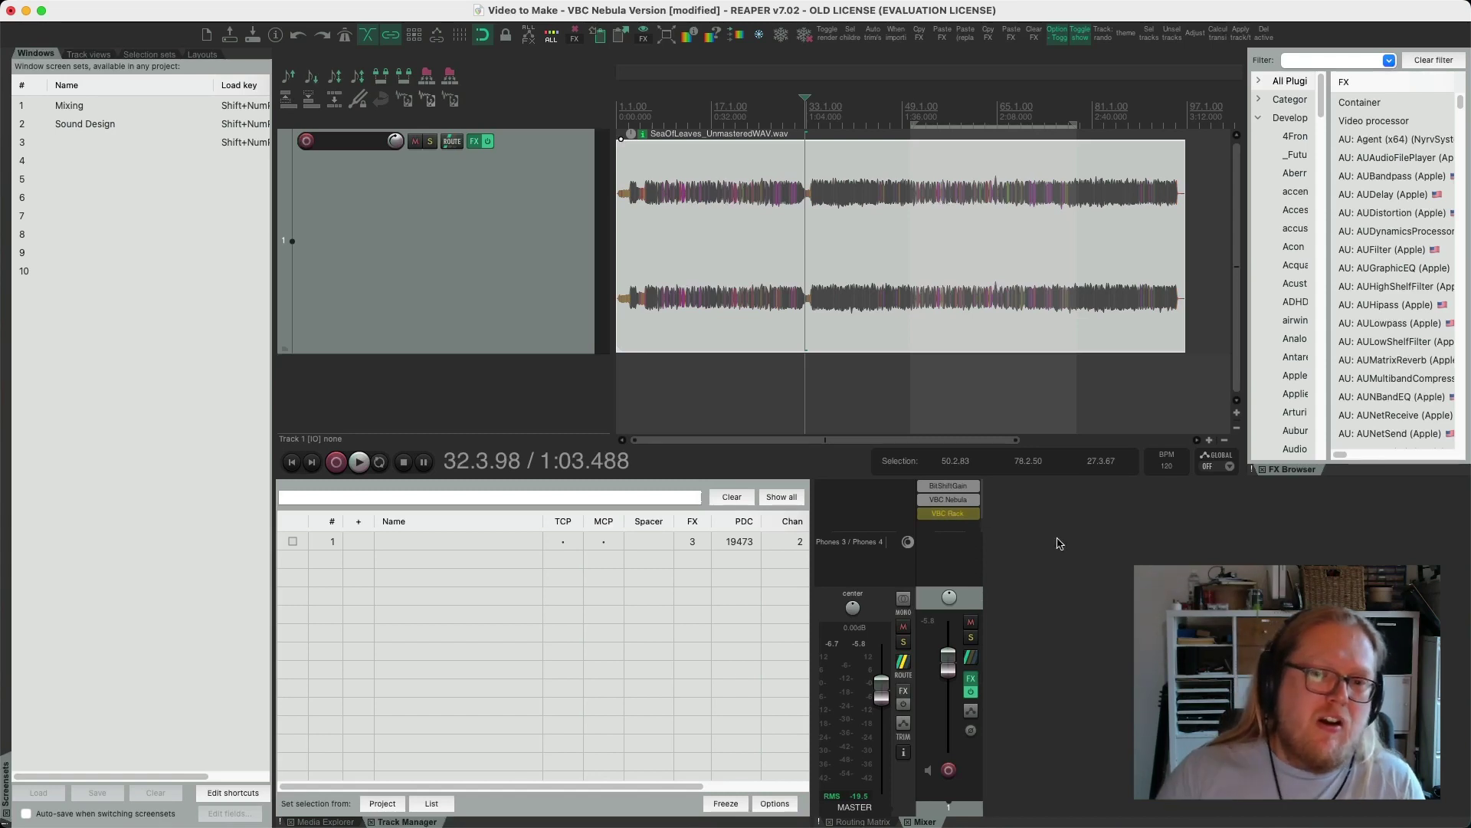
Zoom into the timeline and place the play start at bar 33.3.79
{"action": "left_click", "coordinate": [1209, 440]}
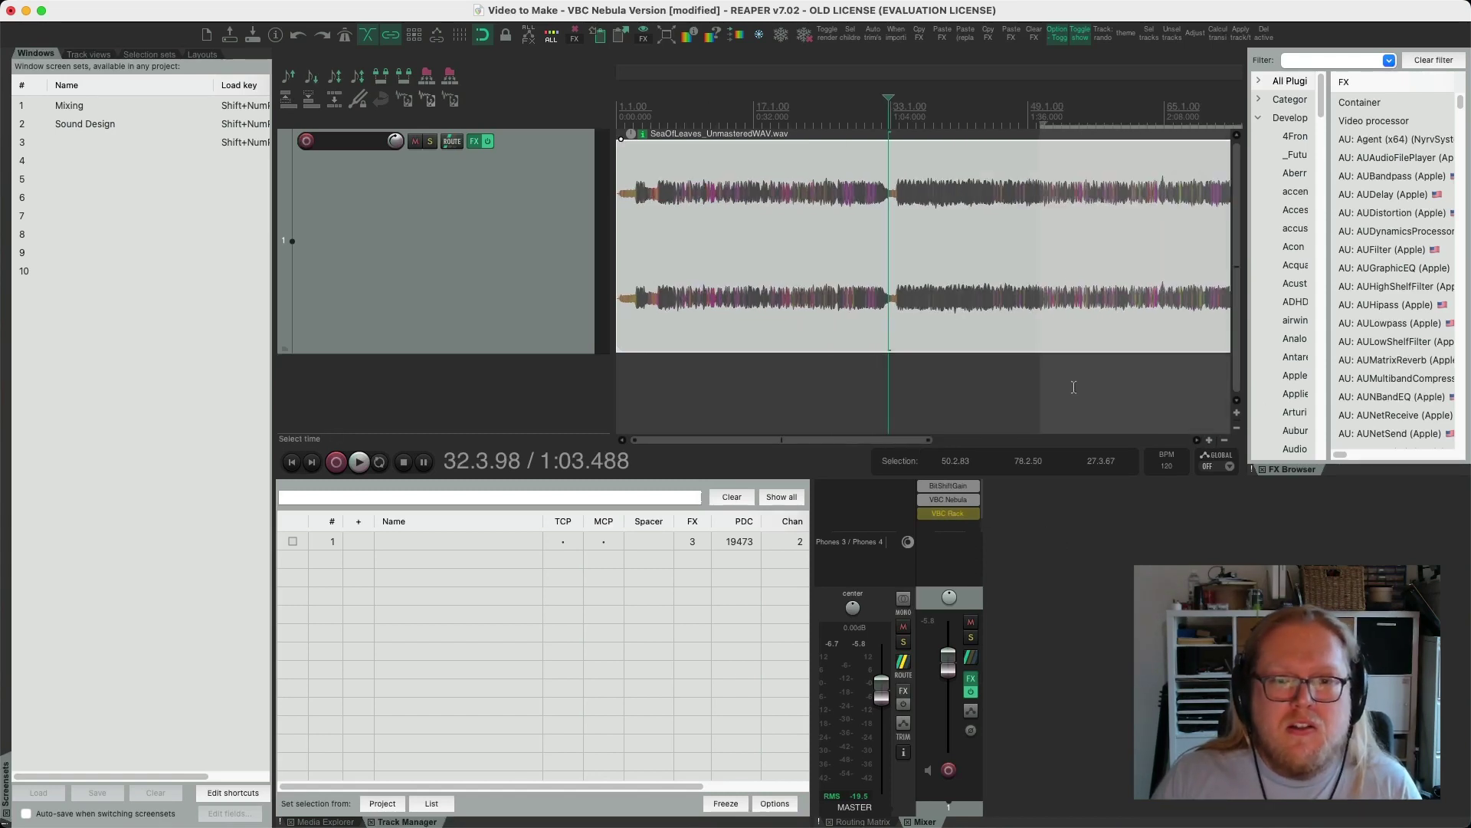
{"action": "scroll", "coordinate": [1074, 387], "scroll_direction": "up", "scroll_amount": 2}
{"action": "scroll", "coordinate": [1076, 389], "scroll_direction": "up", "scroll_amount": 3}
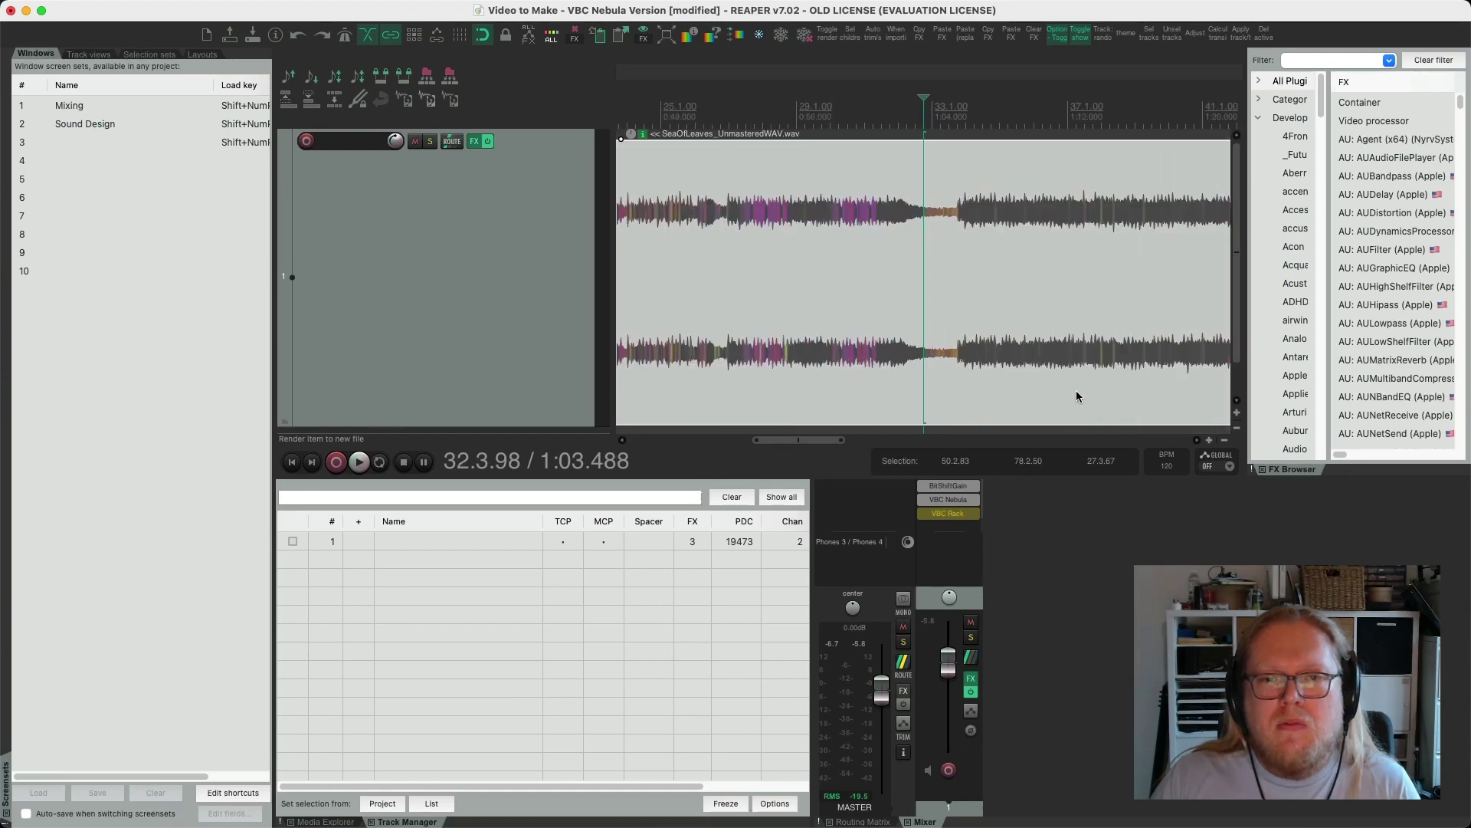
{"action": "scroll", "coordinate": [1076, 393], "scroll_direction": "up", "scroll_amount": 1}
{"action": "left_click", "coordinate": [1005, 115]}
{"action": "left_click", "coordinate": [1031, 115]}
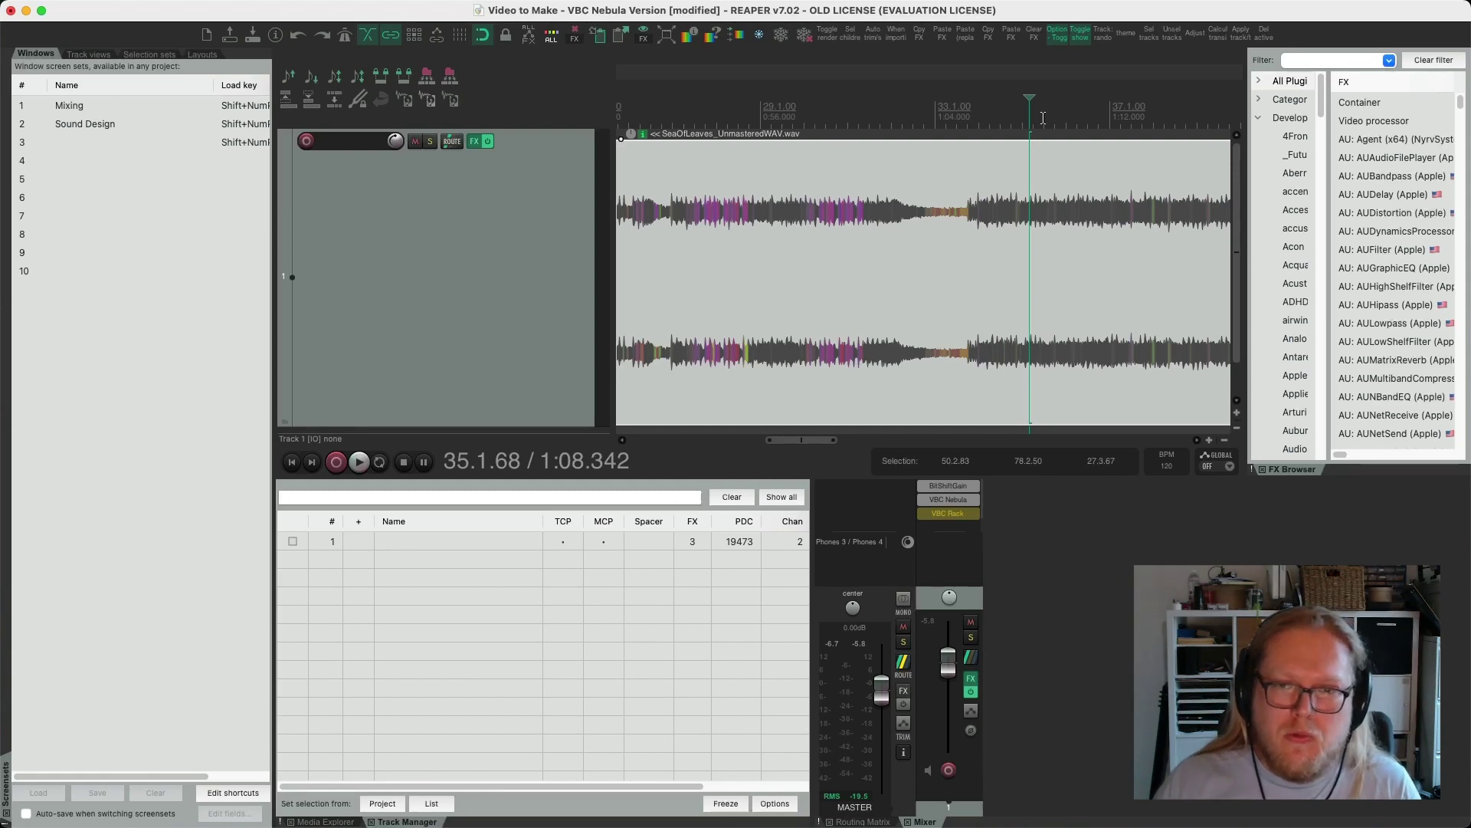
{"action": "left_click", "coordinate": [965, 115]}
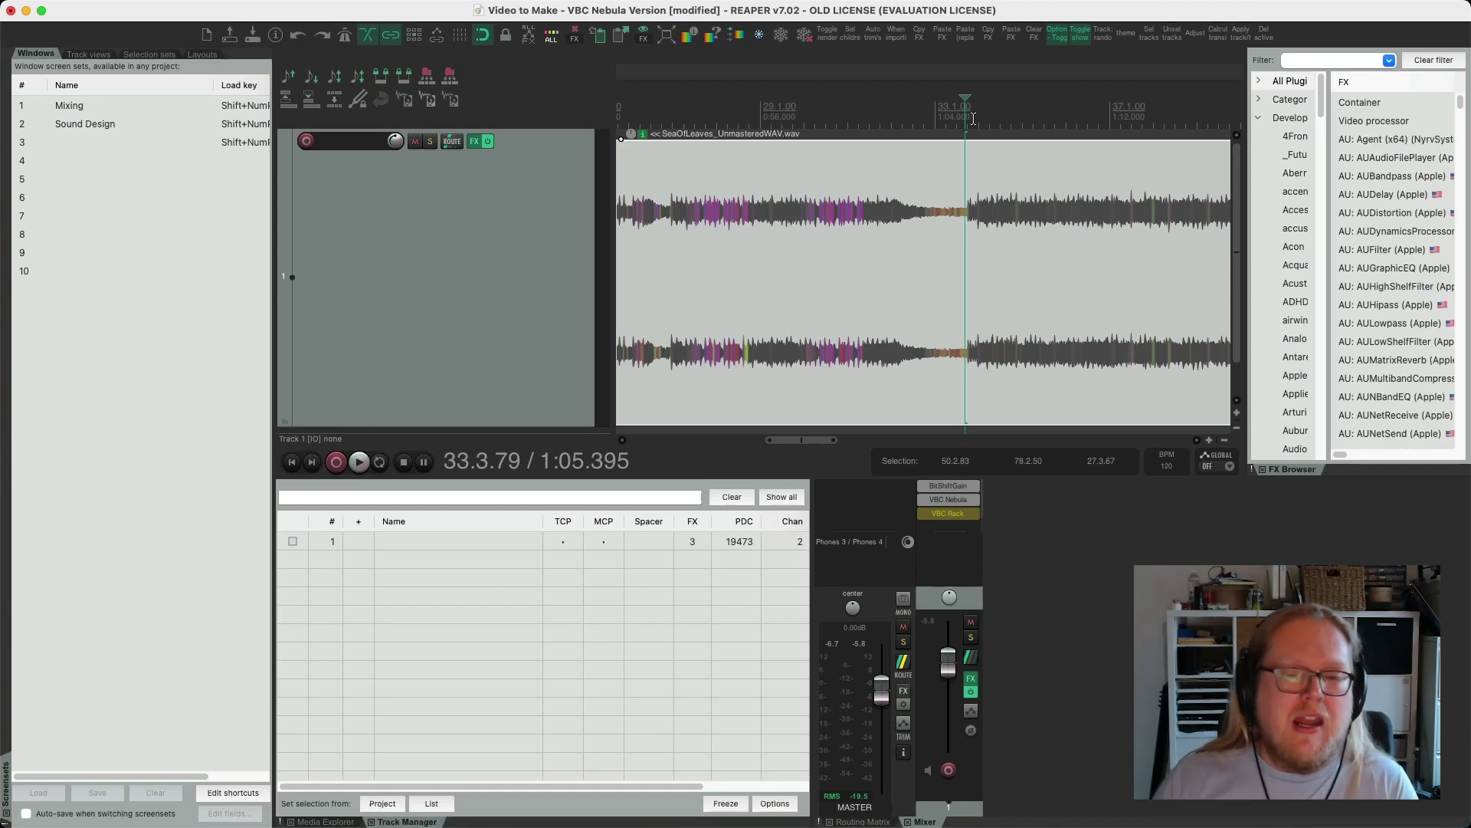
Play the passage with Track 1's effects bypassed, then again with them active
{"action": "left_click", "coordinate": [482, 142]}
{"action": "key", "text": "space"}
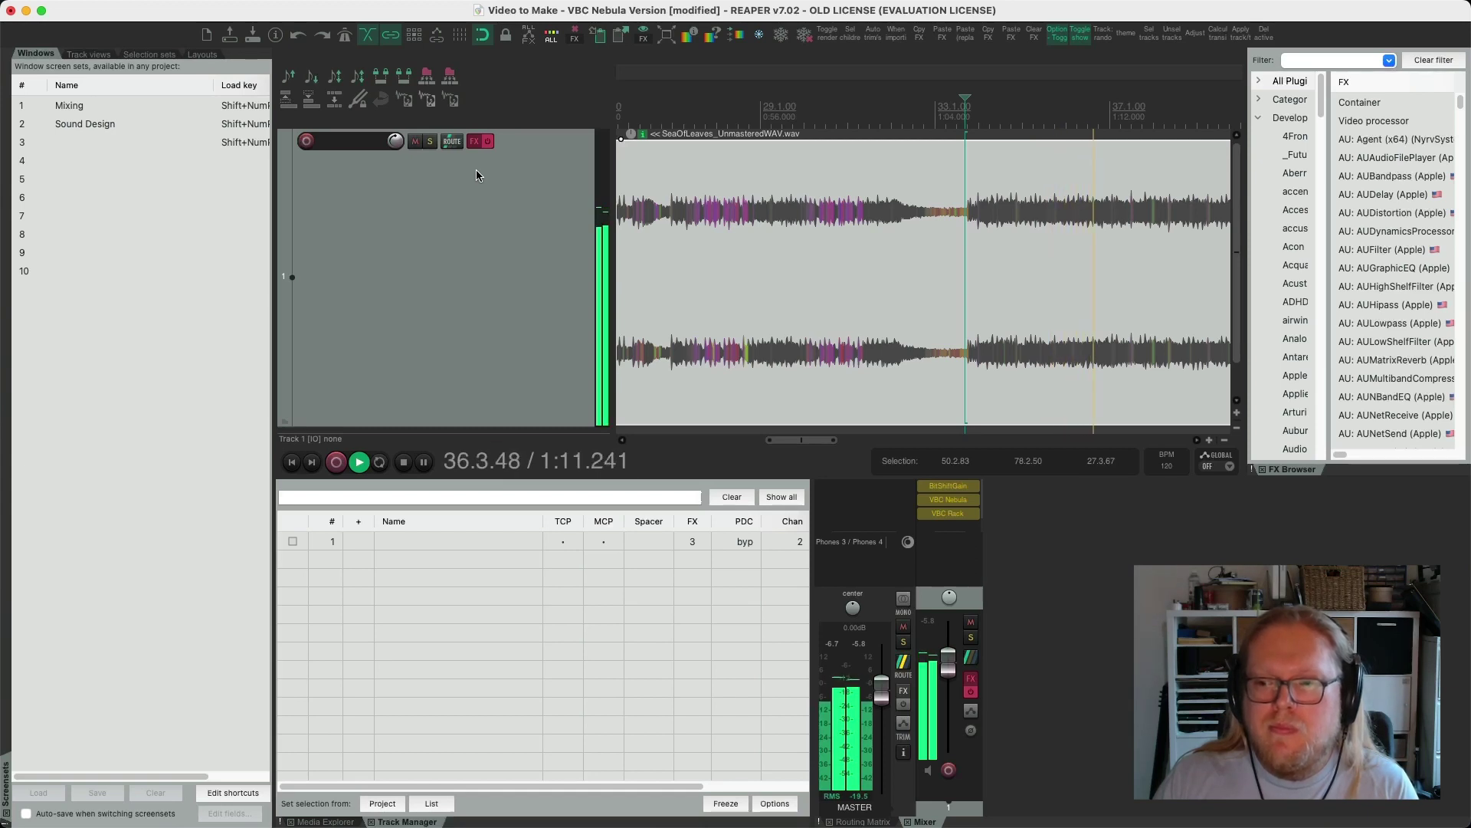
{"action": "left_click", "coordinate": [487, 141]}
{"action": "key", "text": "space"}
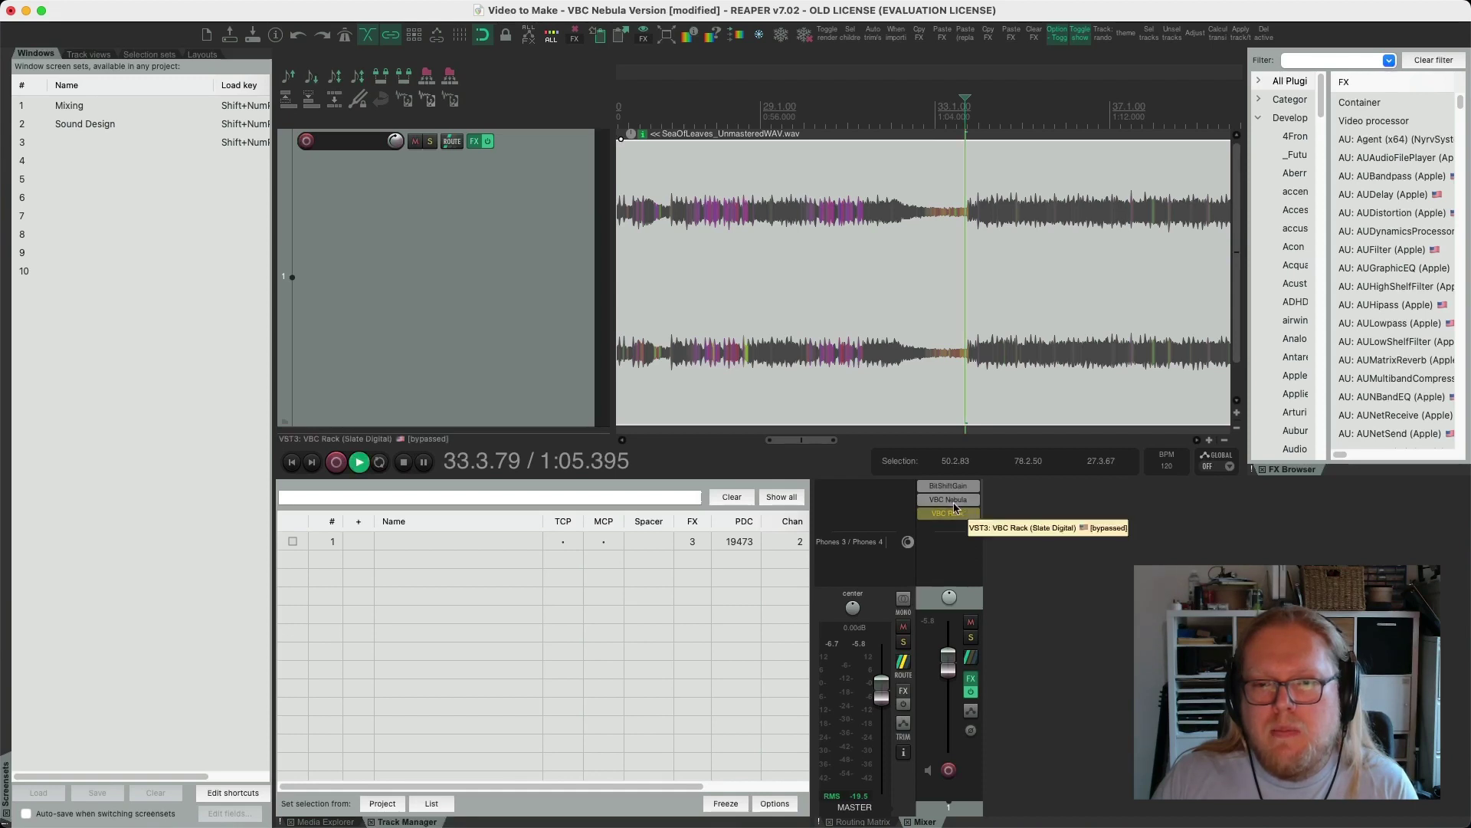
{"action": "key", "text": "space"}
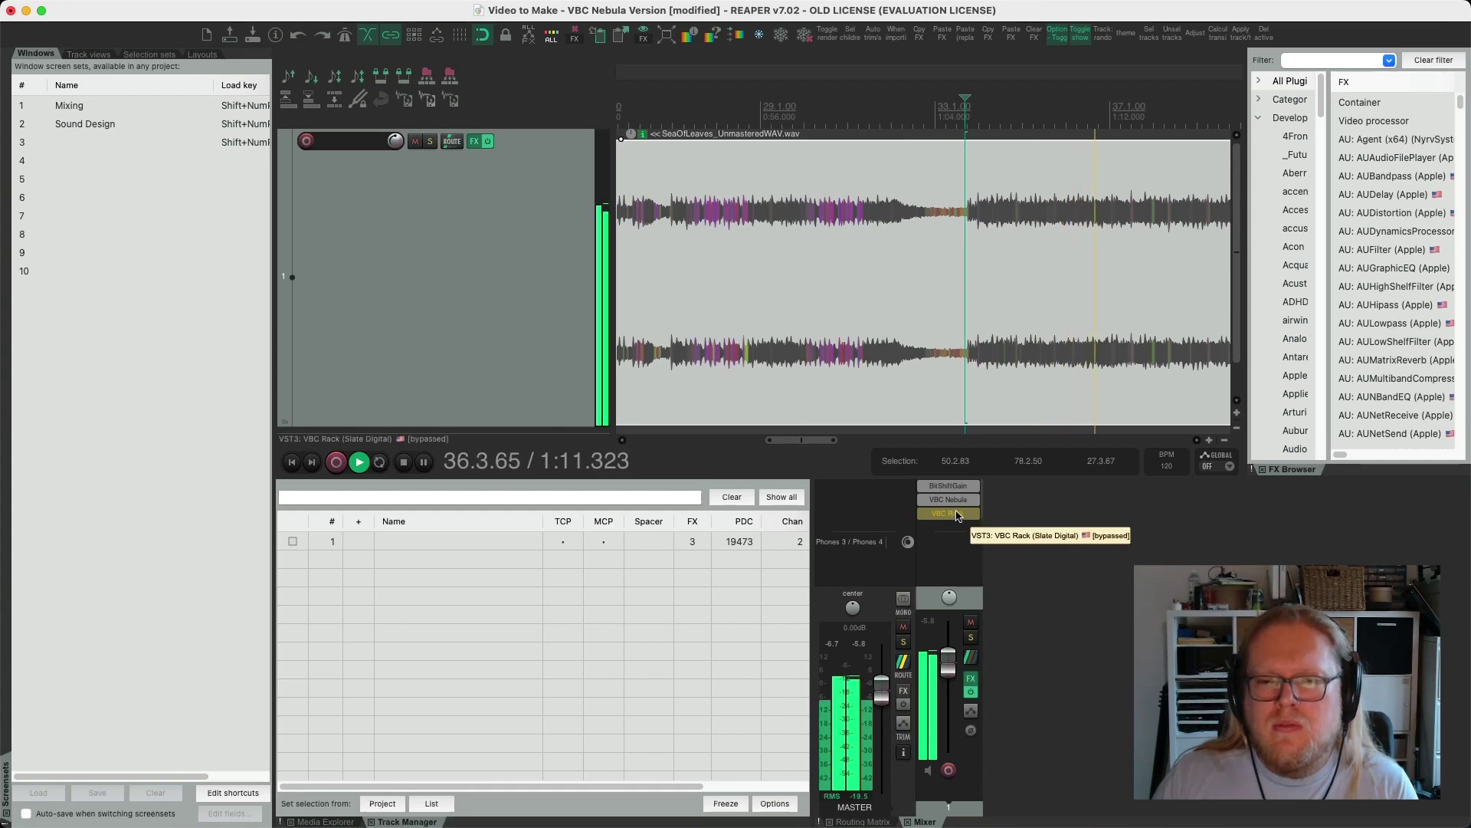
{"action": "key", "text": "space"}
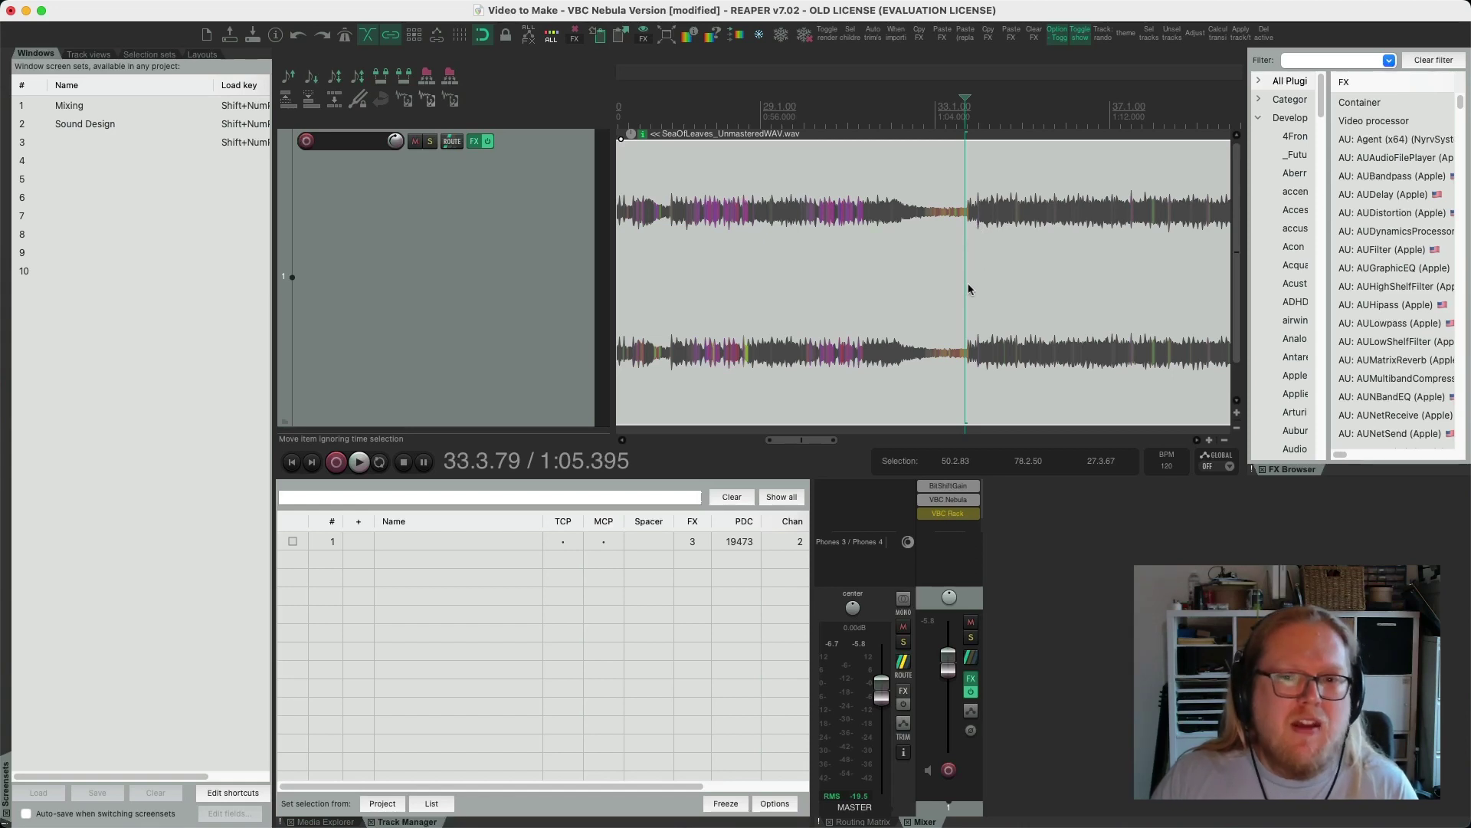
Bypass VBC Nebula, enable VBC Rack, and play the passage through VBC Rack
{"action": "left_click", "coordinate": [948, 499]}
{"action": "left_click", "coordinate": [945, 514]}
{"action": "key", "text": "space"}
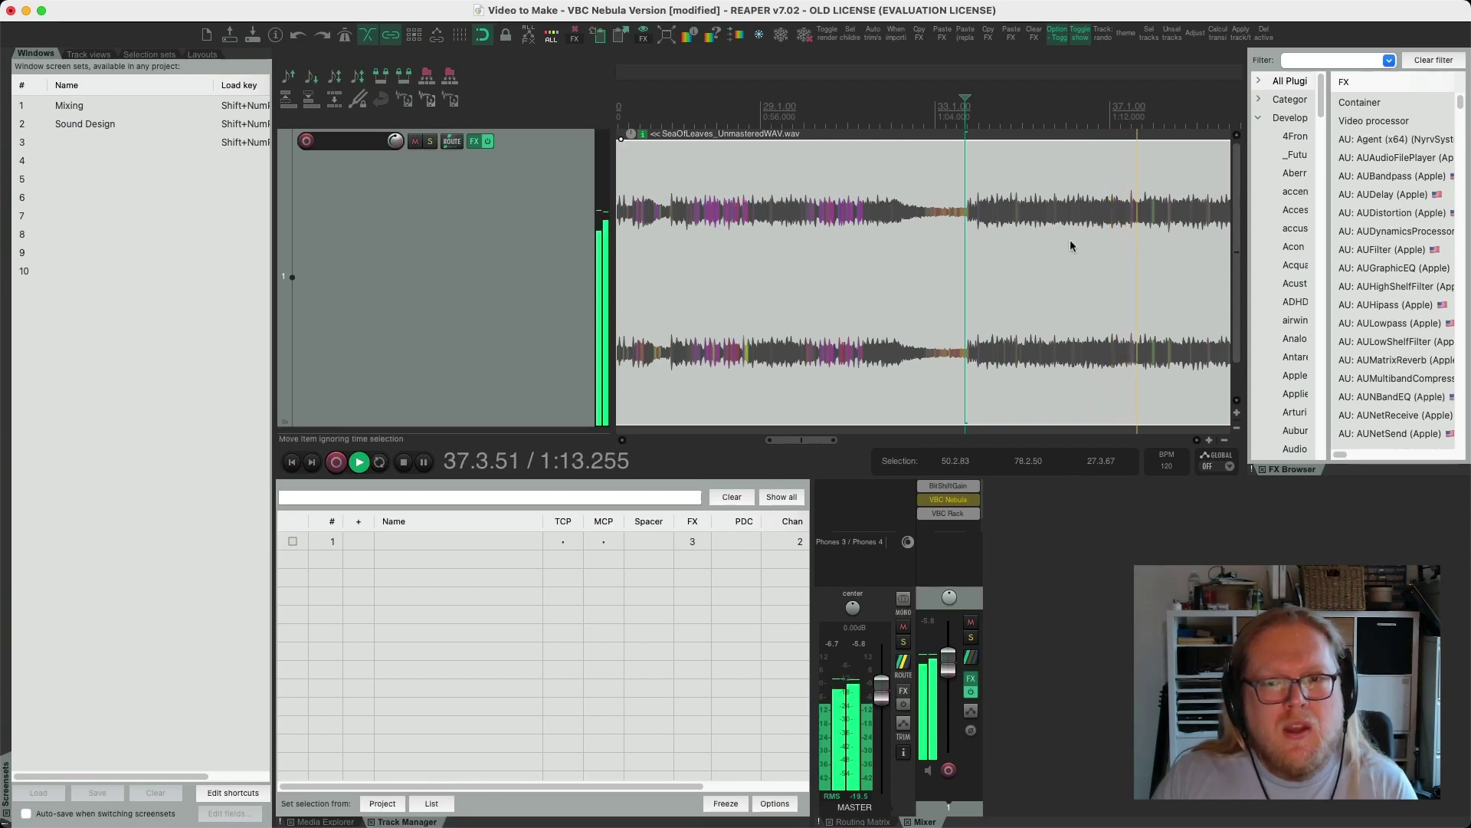
{"action": "key", "text": "space"}
Move the play start back to just before the break, at bar 33.3.37
{"action": "left_click", "coordinate": [1092, 257]}
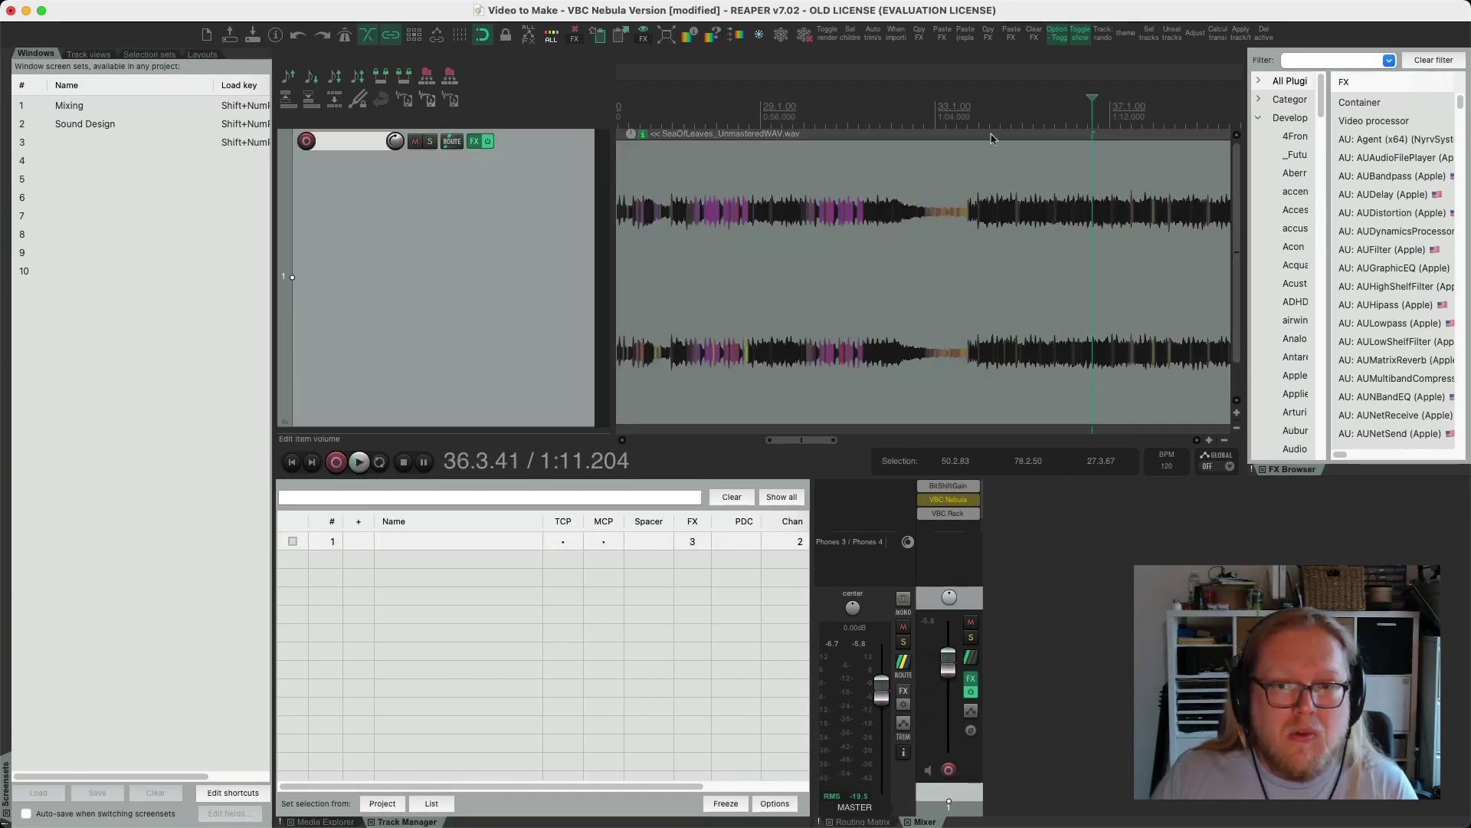
{"action": "left_click", "coordinate": [967, 98]}
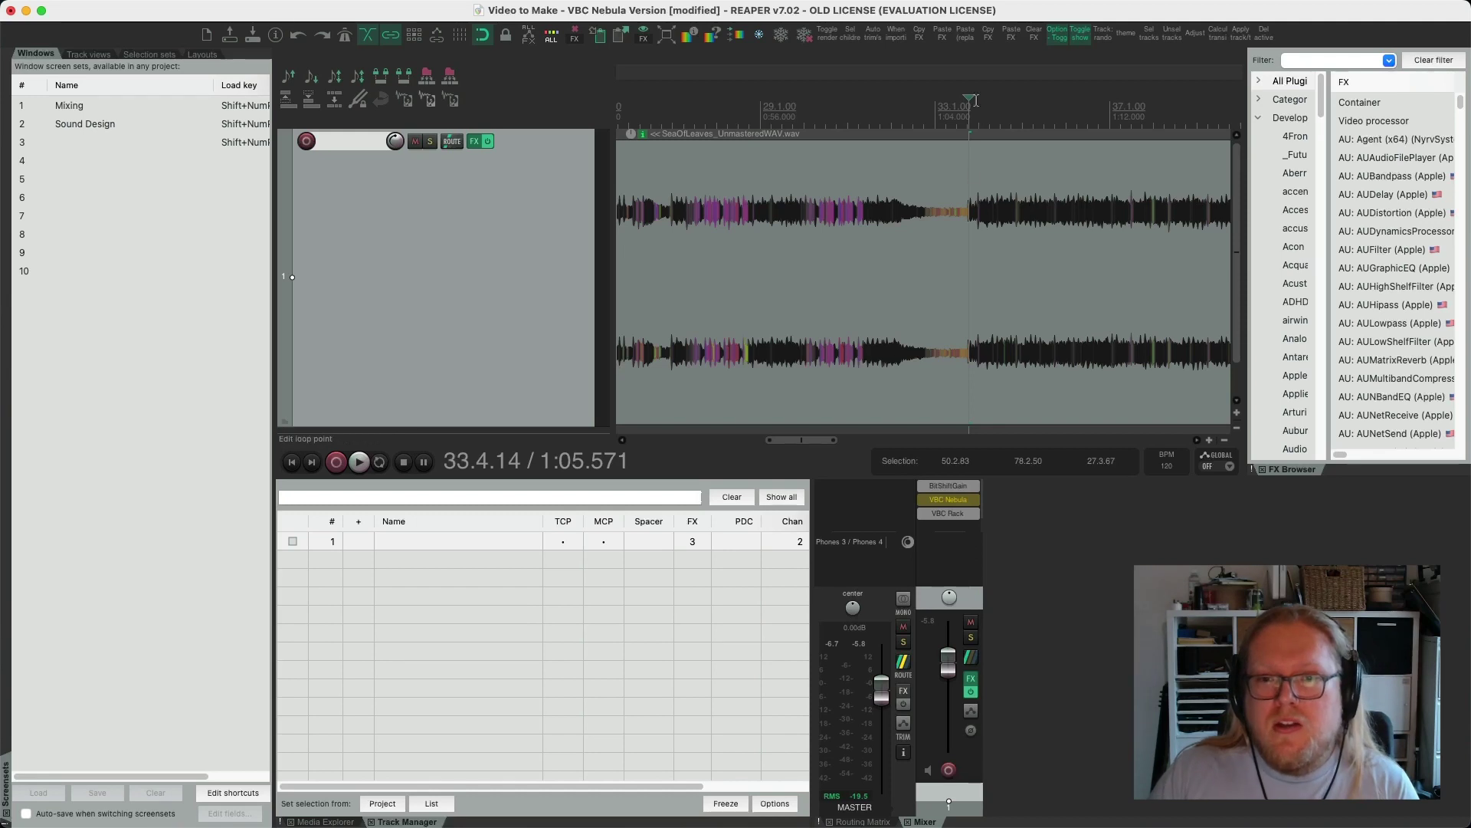
{"action": "key", "text": "Left"}
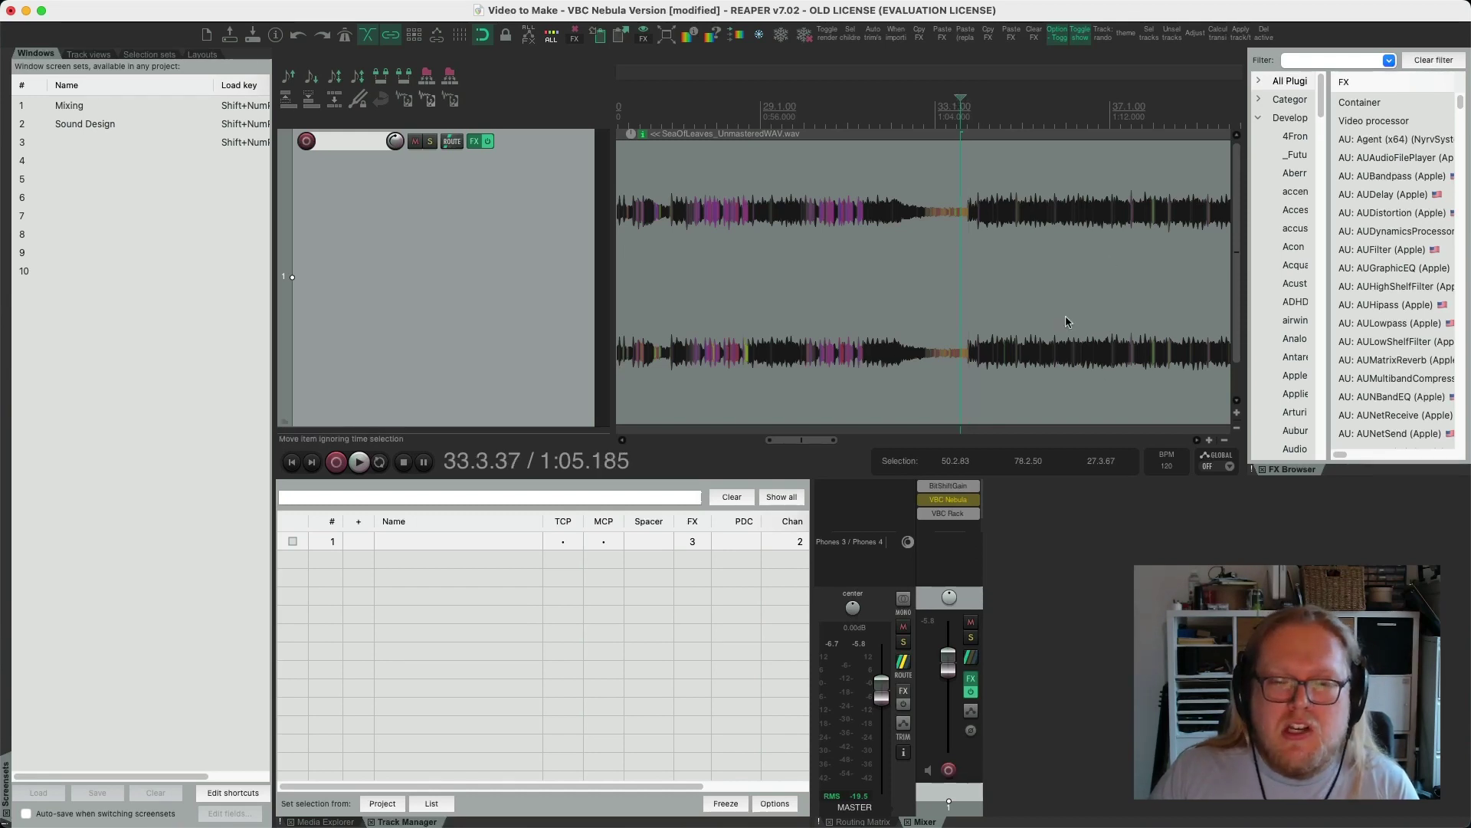
Move the play position to the project start, 1.1.00 (0:00.000)
{"action": "scroll", "coordinate": [1072, 310], "scroll_direction": "up", "scroll_amount": 2}
{"action": "scroll", "coordinate": [1071, 310], "scroll_direction": "down", "scroll_amount": 3}
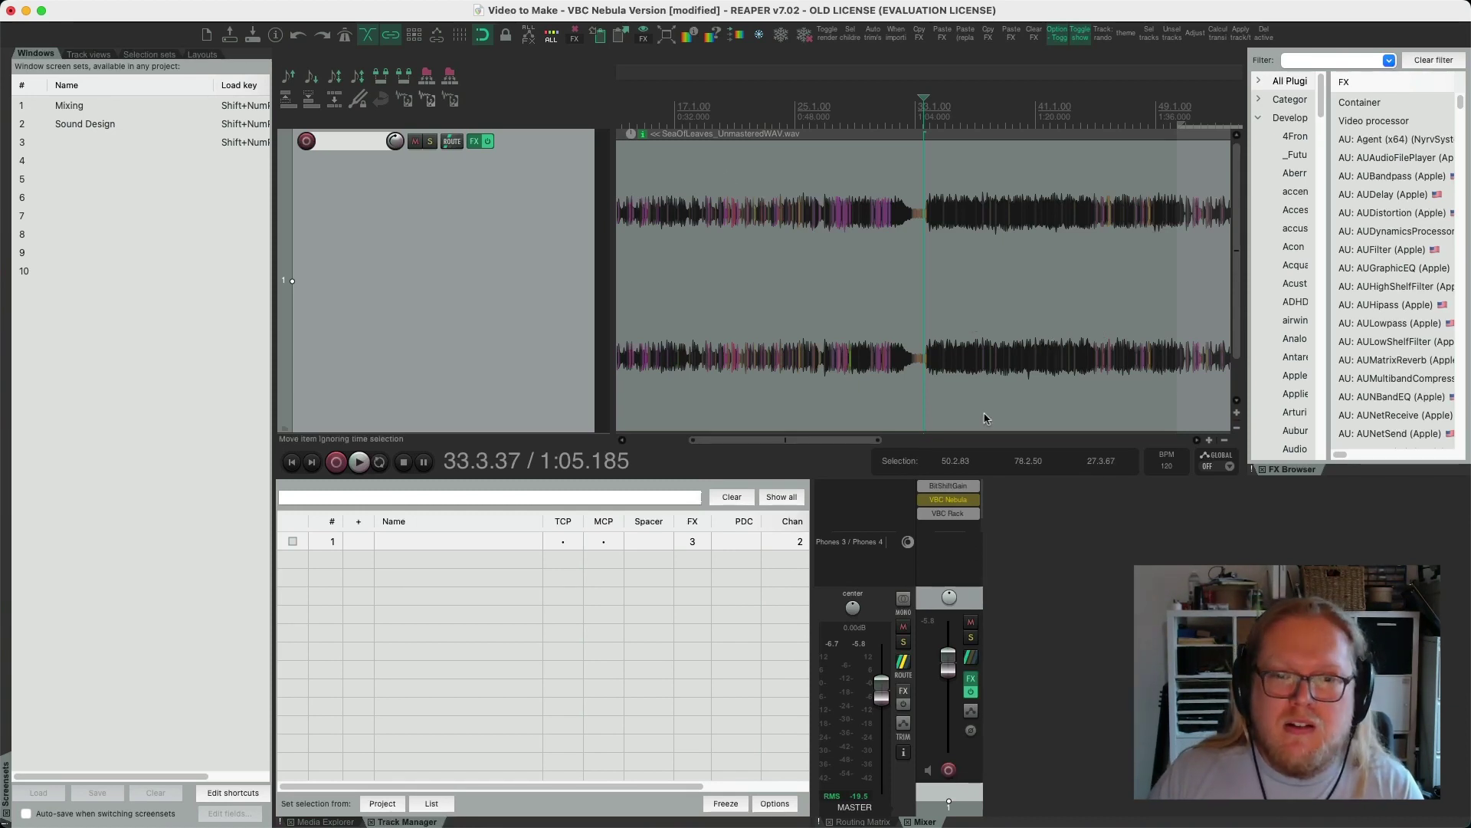
{"action": "key", "text": "Home"}
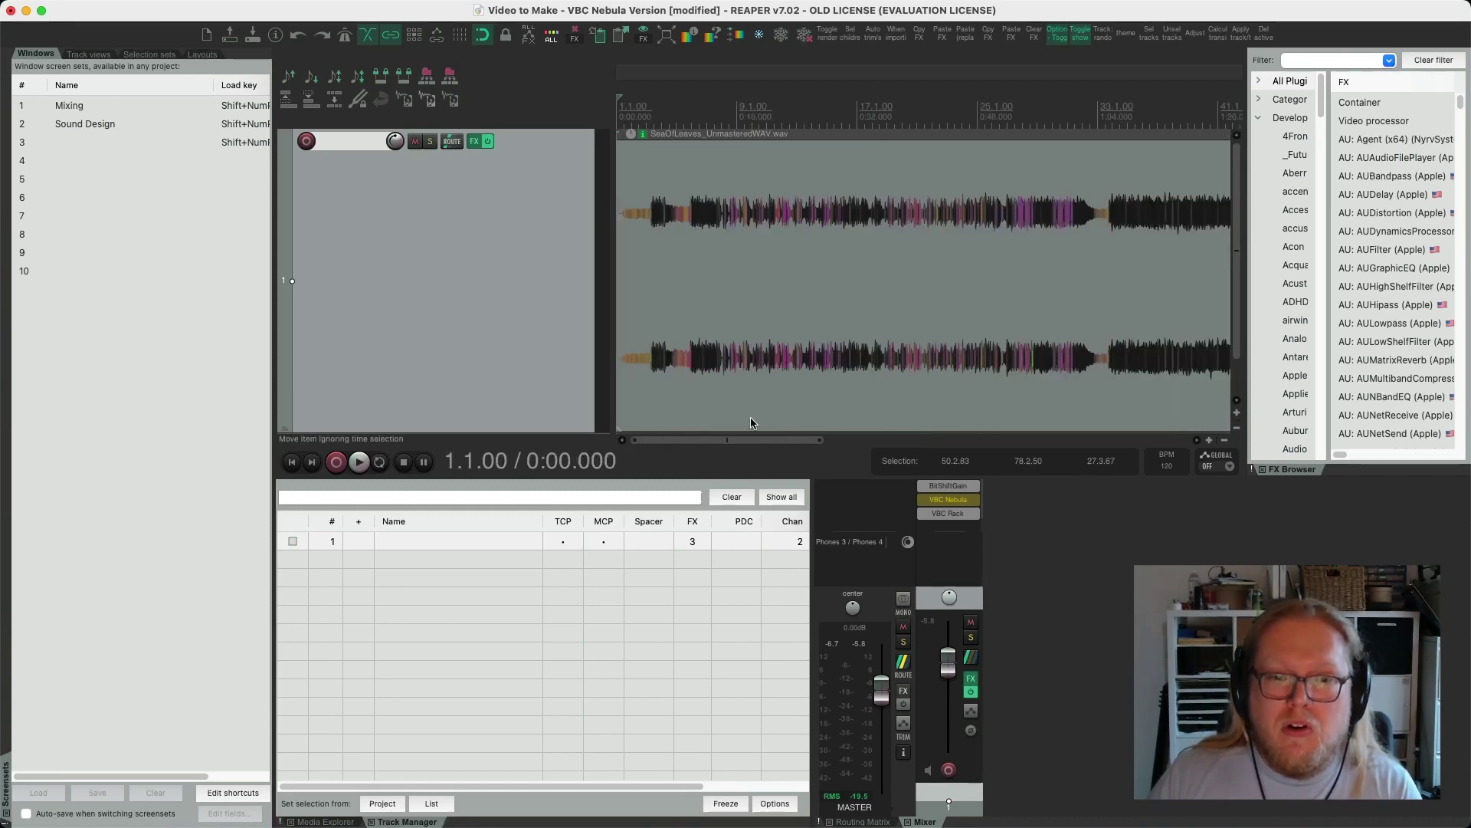
Bypass VBC Rack and play the song's opening from near the start
{"action": "left_click", "coordinate": [948, 512], "text": "shift"}
{"action": "left_click", "coordinate": [692, 111]}
{"action": "left_click", "coordinate": [677, 108]}
{"action": "key", "text": "space"}
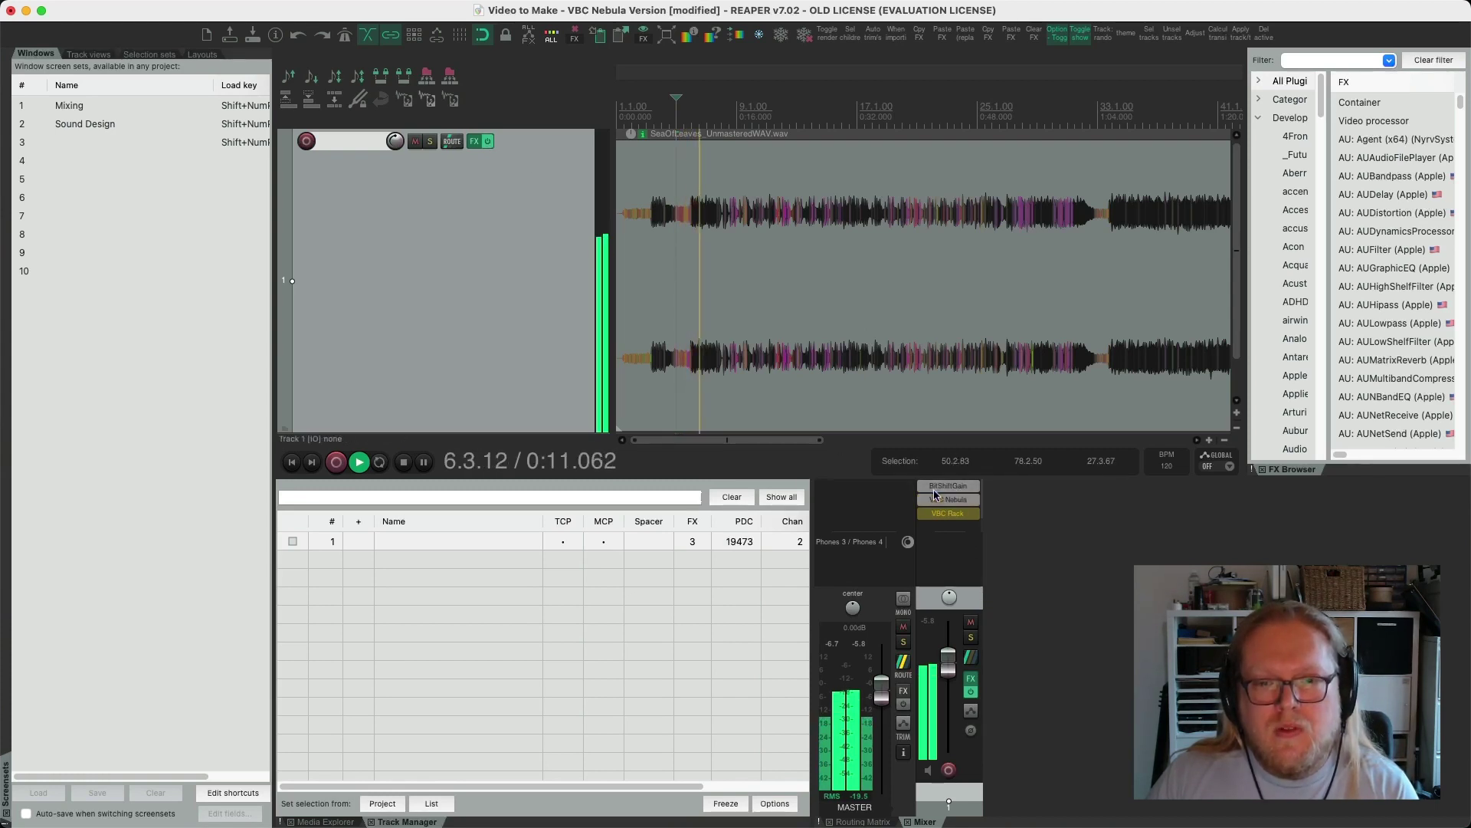
Listen through VBC Nebula, then restart and switch to VBC Rack with Nebula bypassed before stopping
{"action": "left_click", "coordinate": [943, 499], "text": "shift"}
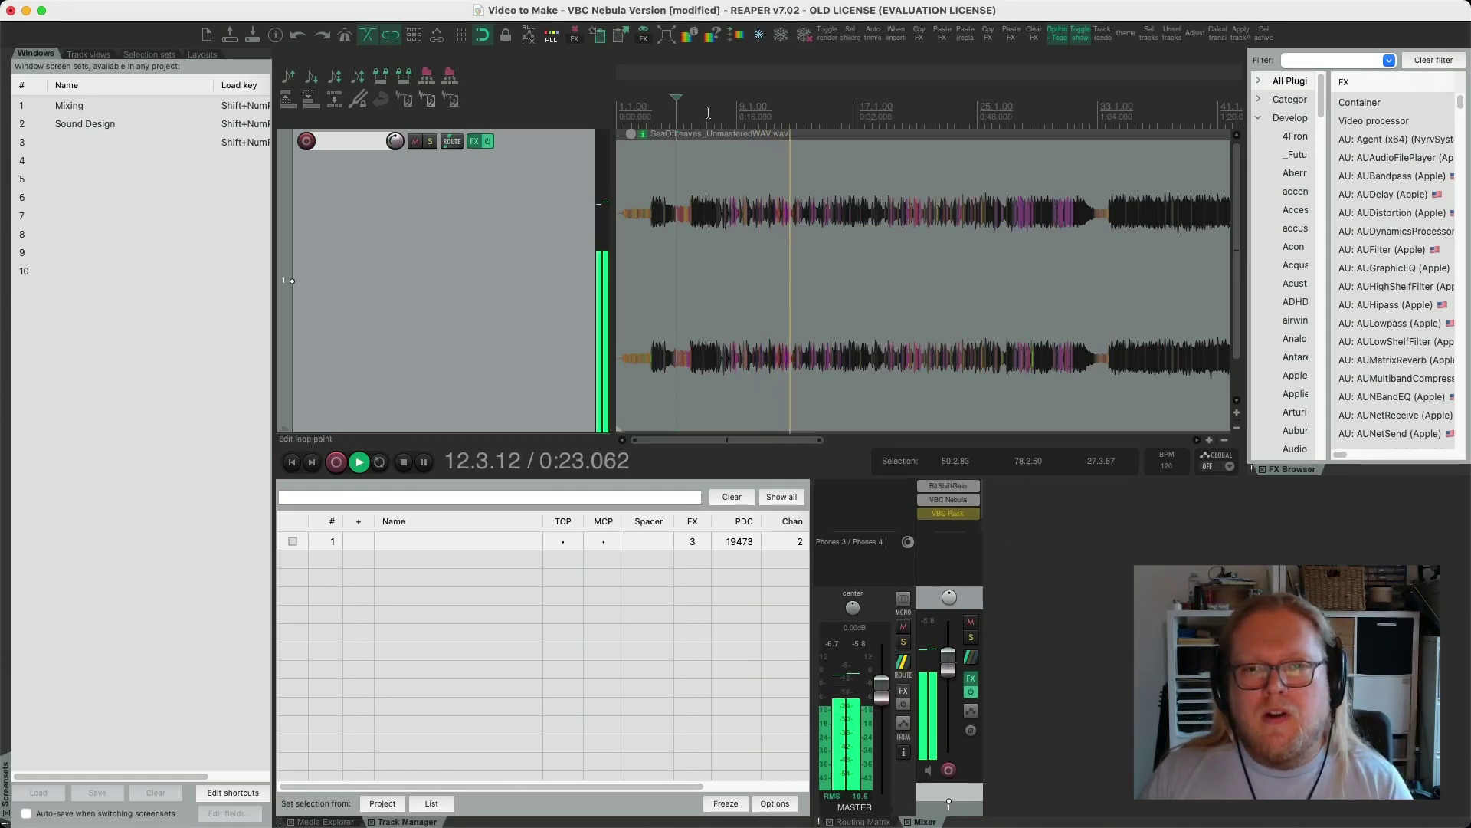
{"action": "left_click", "coordinate": [710, 65]}
{"action": "left_click", "coordinate": [953, 500], "text": "super"}
{"action": "left_click", "coordinate": [958, 514], "text": "super"}
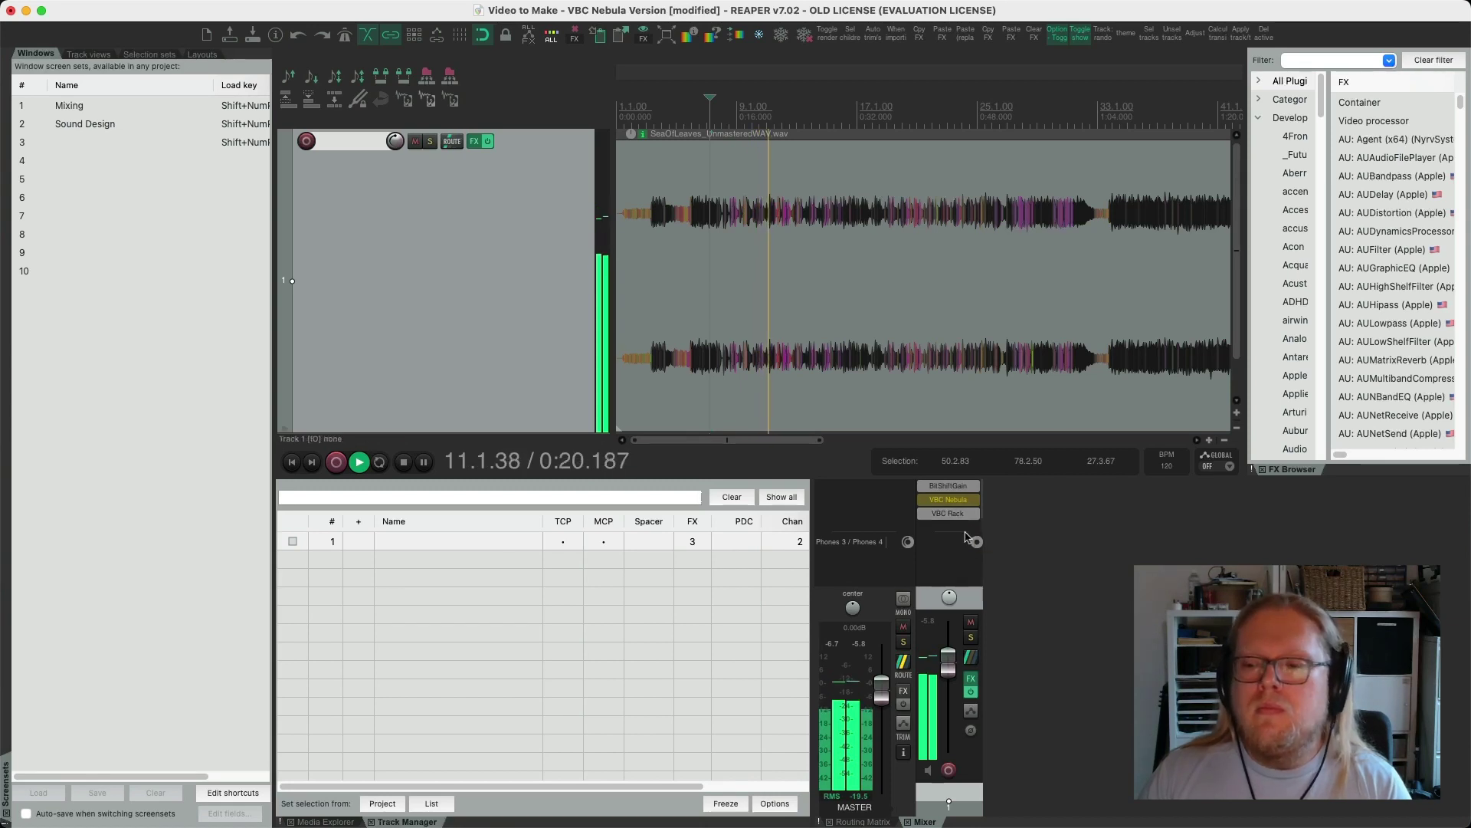
{"action": "key", "text": "space"}
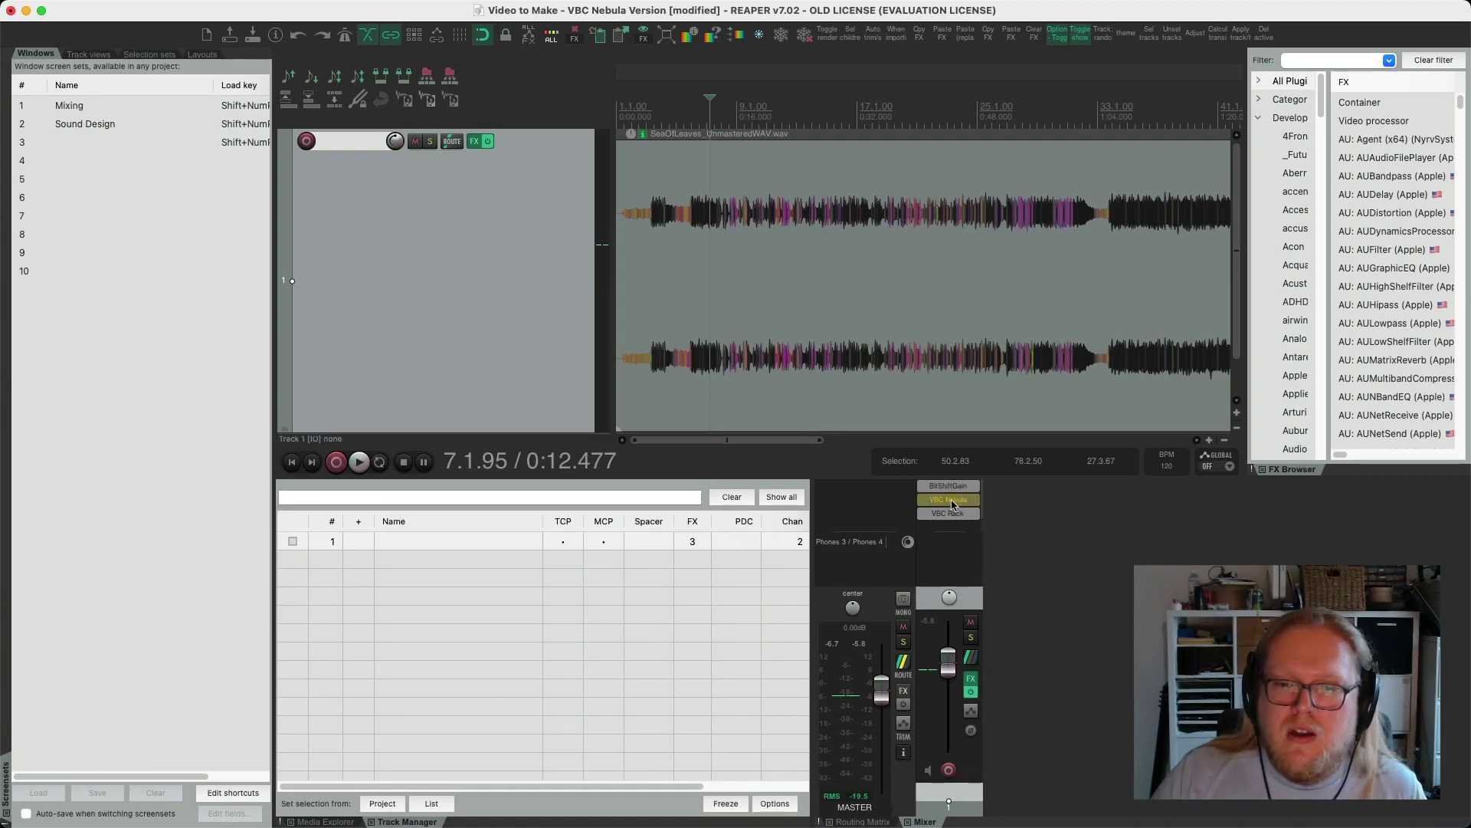
Leave VBC Rack active with VBC Nebula bypassed, then play the track with all effects bypassed
{"action": "left_click", "coordinate": [953, 501], "text": "shift"}
{"action": "left_click", "coordinate": [954, 512], "text": "shift"}
{"action": "left_click", "coordinate": [954, 512], "text": "shift"}
{"action": "left_click", "coordinate": [952, 500], "text": "shift"}
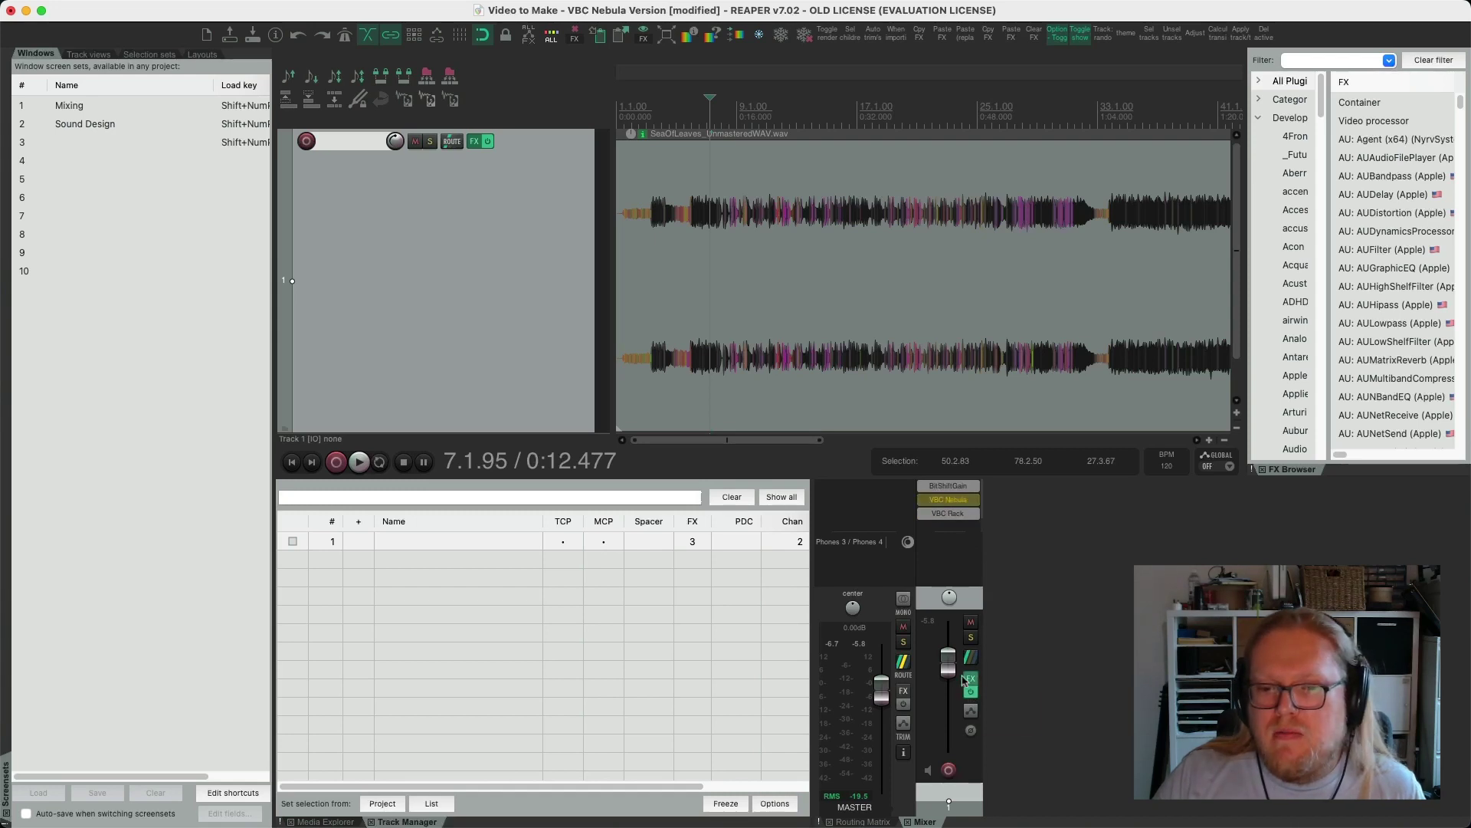
{"action": "left_click", "coordinate": [970, 694]}
{"action": "key", "text": "space"}
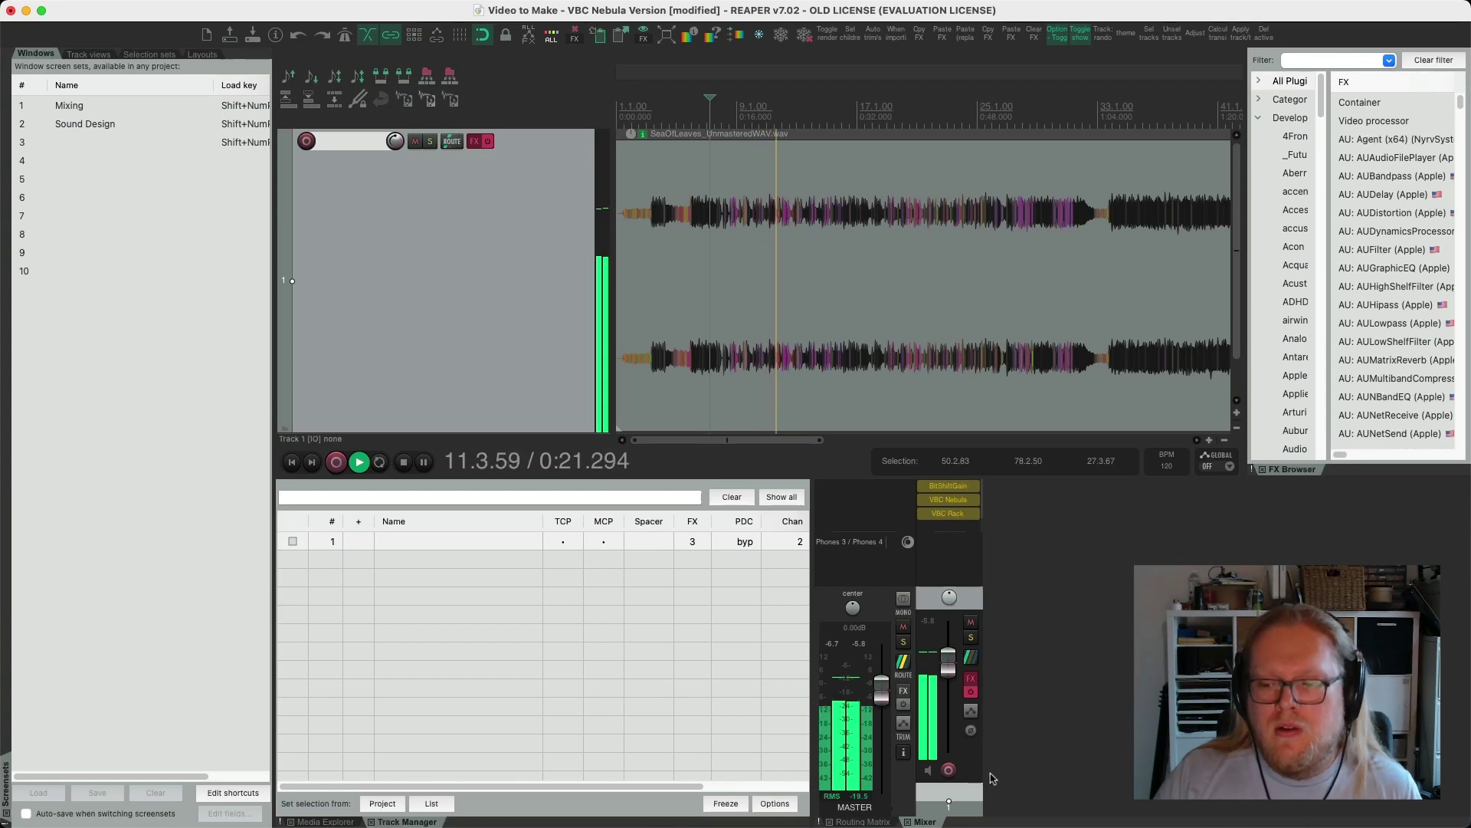
{"action": "key", "text": "space"}
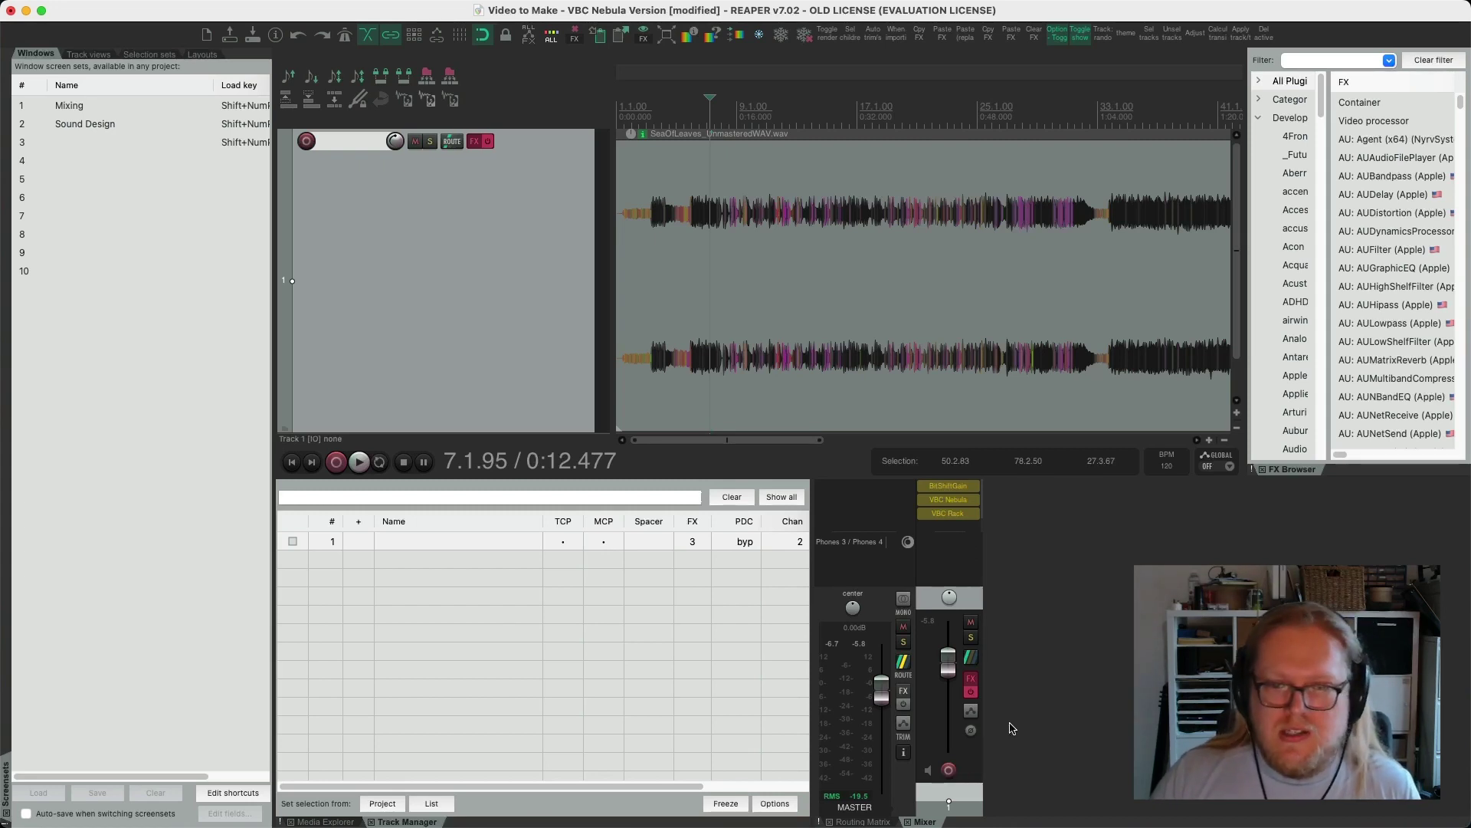
Restore the effects, play the opening through VBC Nebula, then switch back to VBC Rack
{"action": "left_click", "coordinate": [971, 691]}
{"action": "left_click", "coordinate": [948, 486], "text": "shift"}
{"action": "left_click", "coordinate": [941, 504], "text": "shift"}
{"action": "key", "text": "space"}
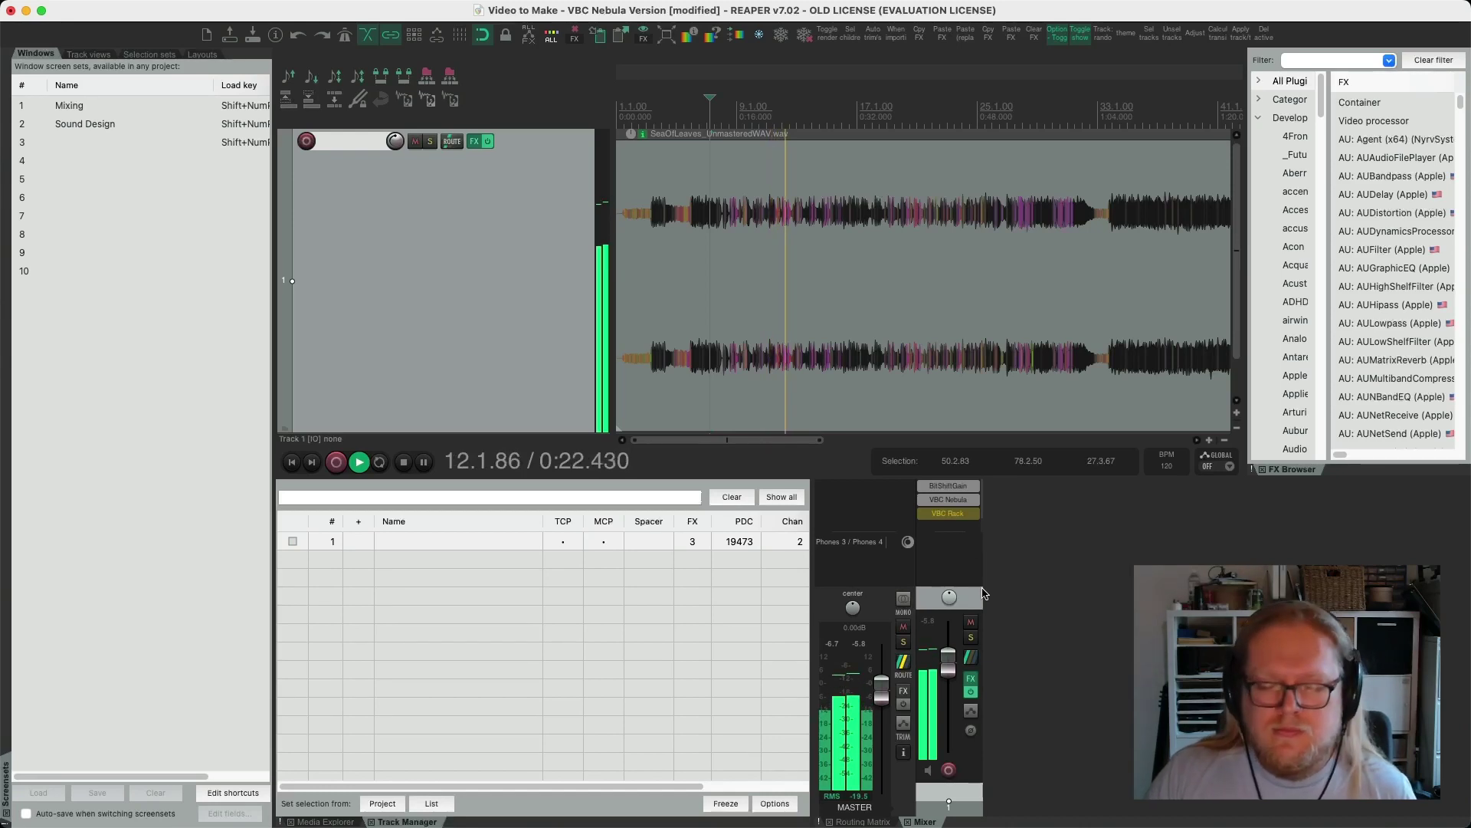
{"action": "key", "text": "space"}
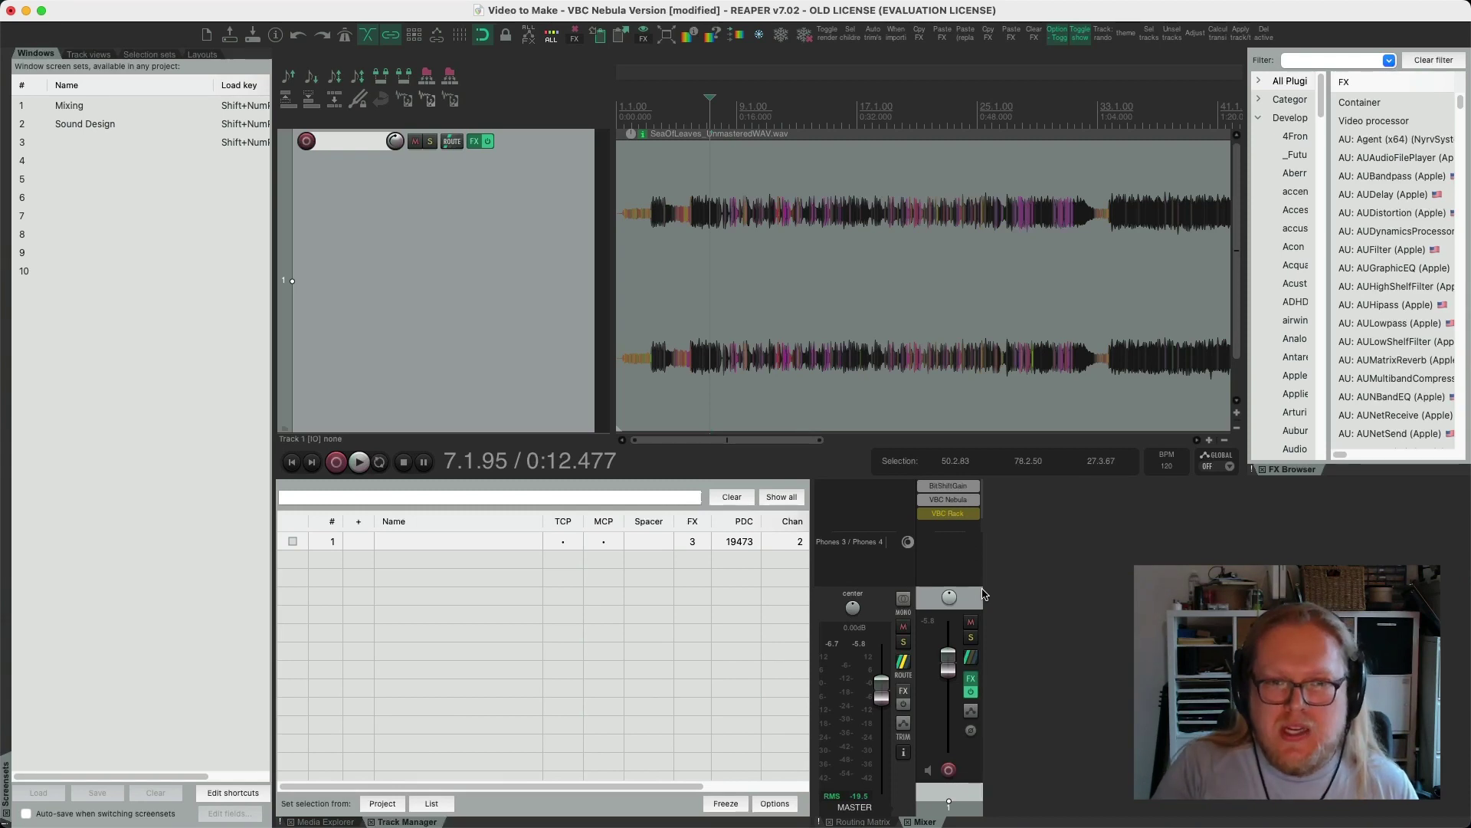
{"action": "left_click", "coordinate": [950, 513]}
{"action": "left_click", "coordinate": [950, 499]}
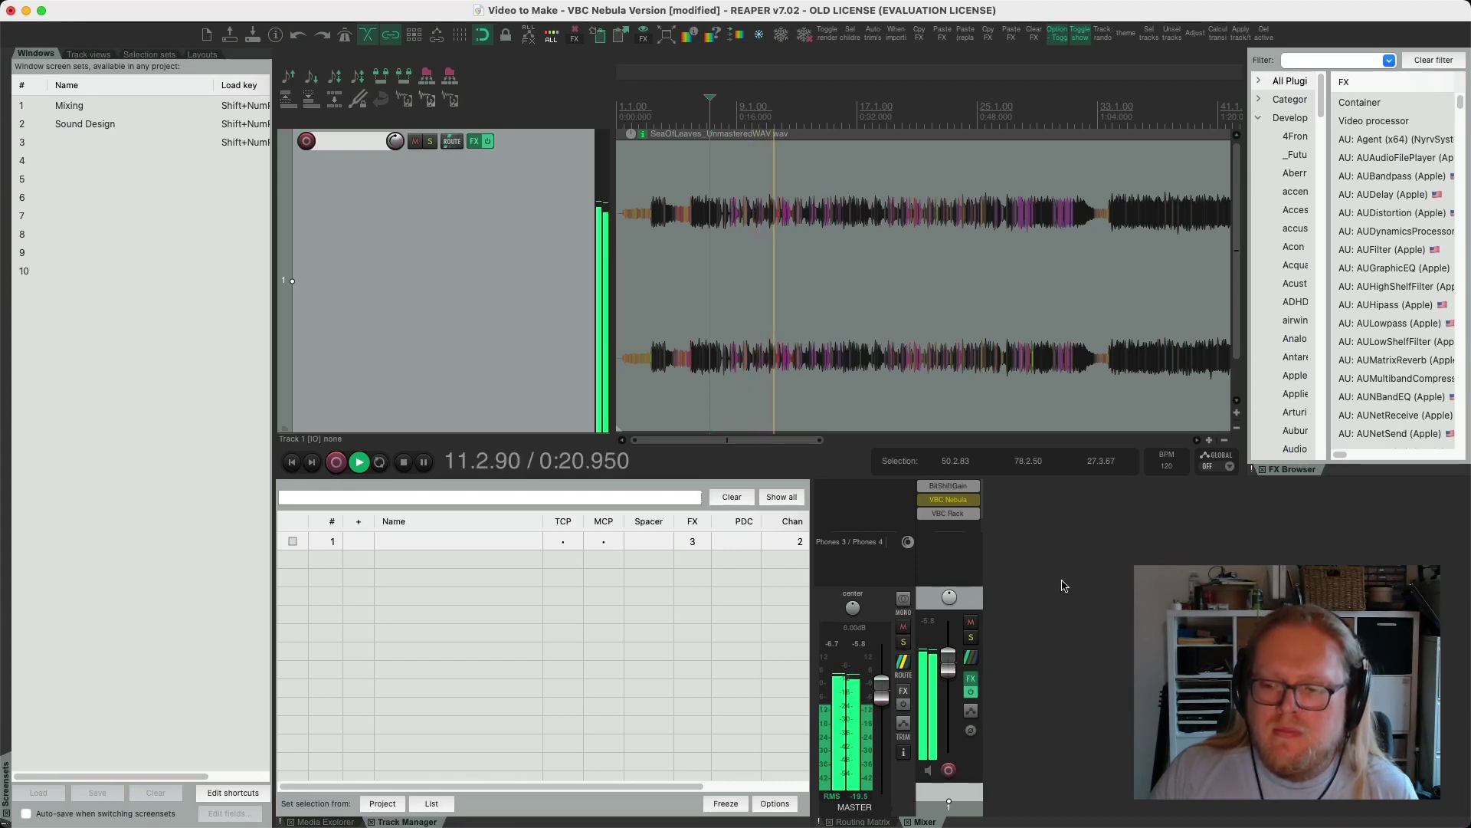
{"action": "key", "text": "space"}
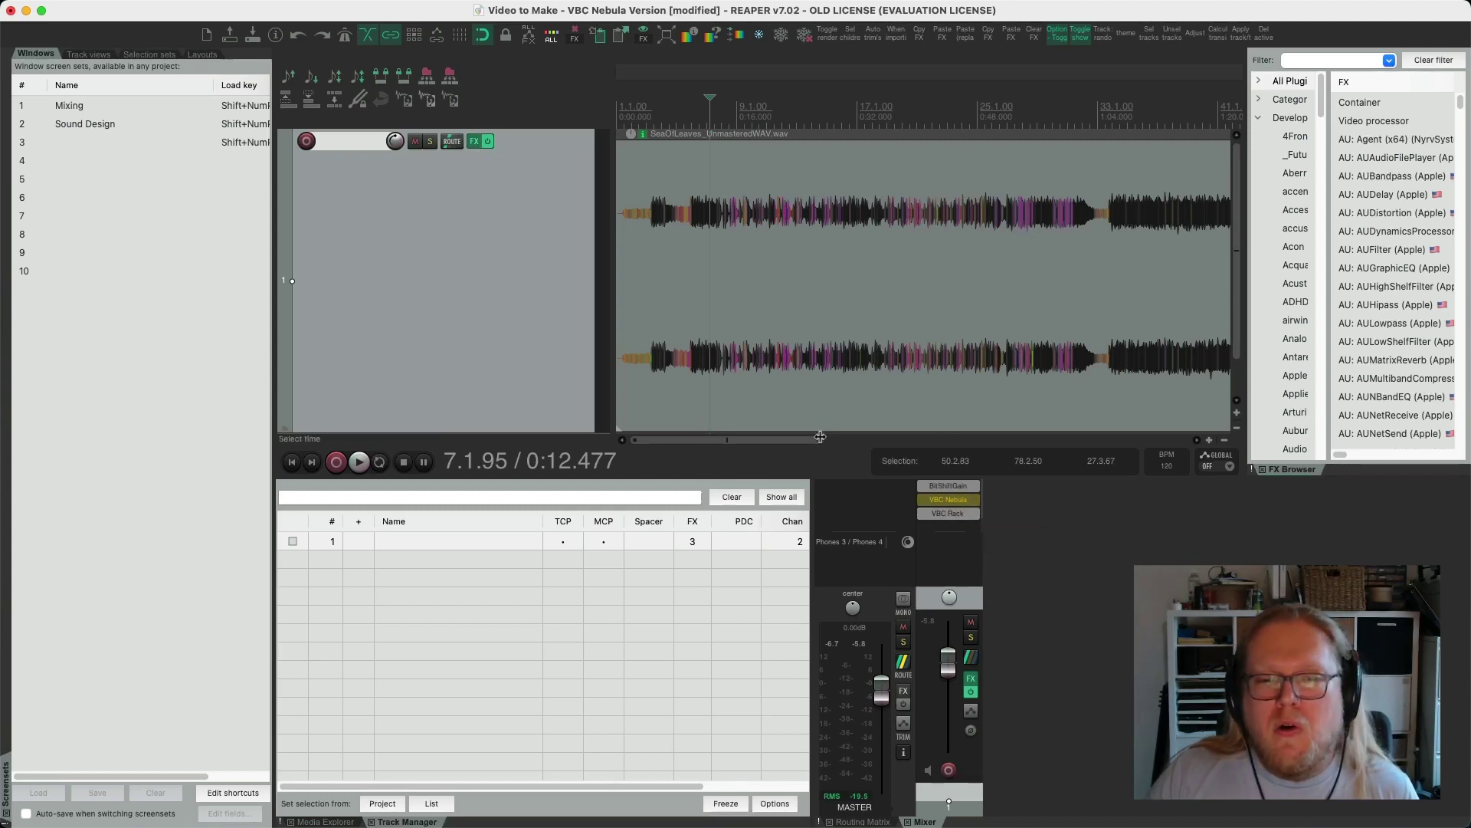
Play the passage again, swapping VBC Rack for VBC Nebula during playback
{"action": "left_click_drag", "start_coordinate": [820, 437], "coordinate": [1053, 439]}
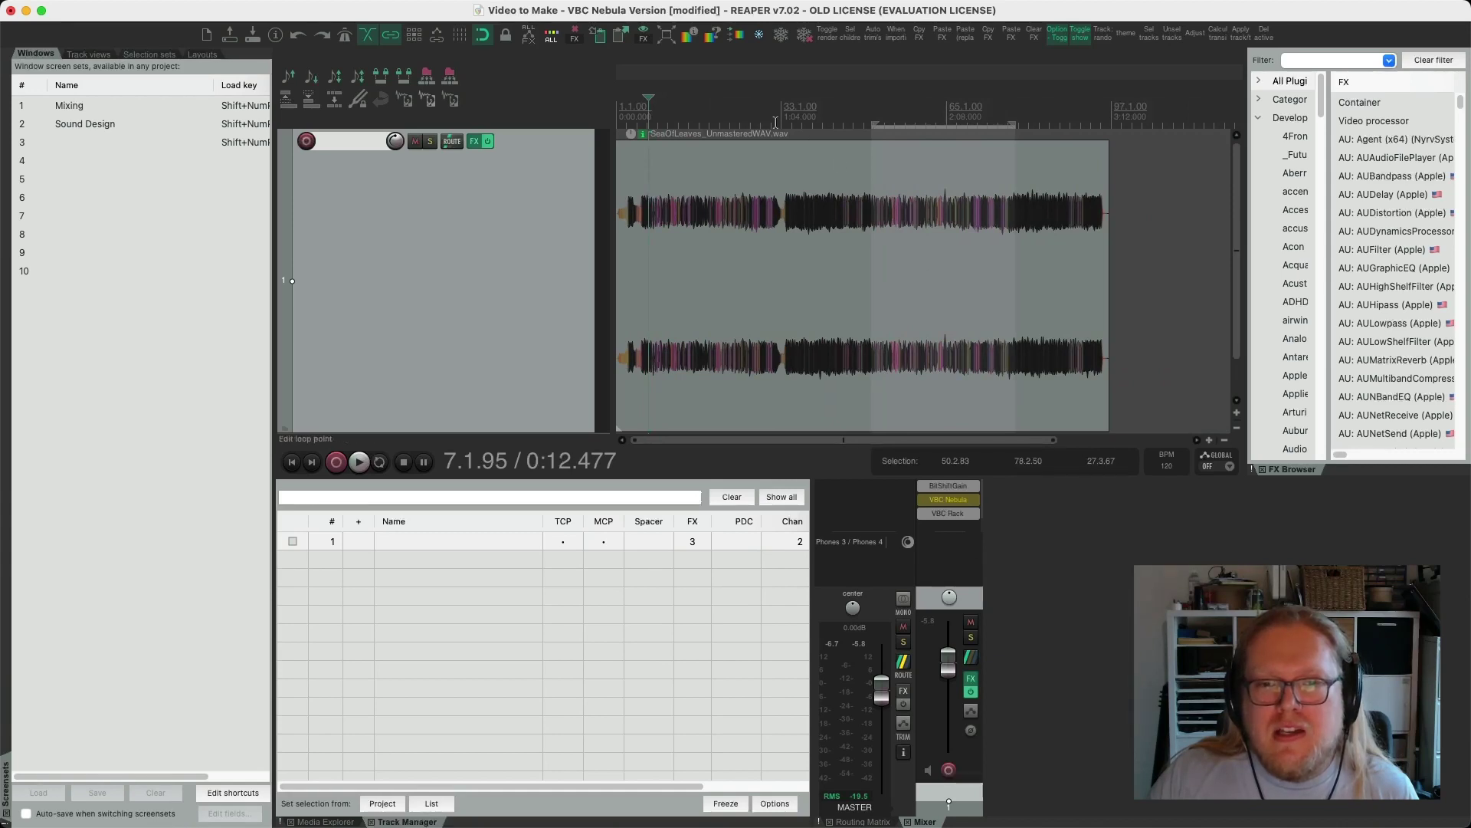
{"action": "key", "text": "space"}
{"action": "left_click", "coordinate": [948, 513], "text": "super"}
{"action": "left_click", "coordinate": [950, 500], "text": "super"}
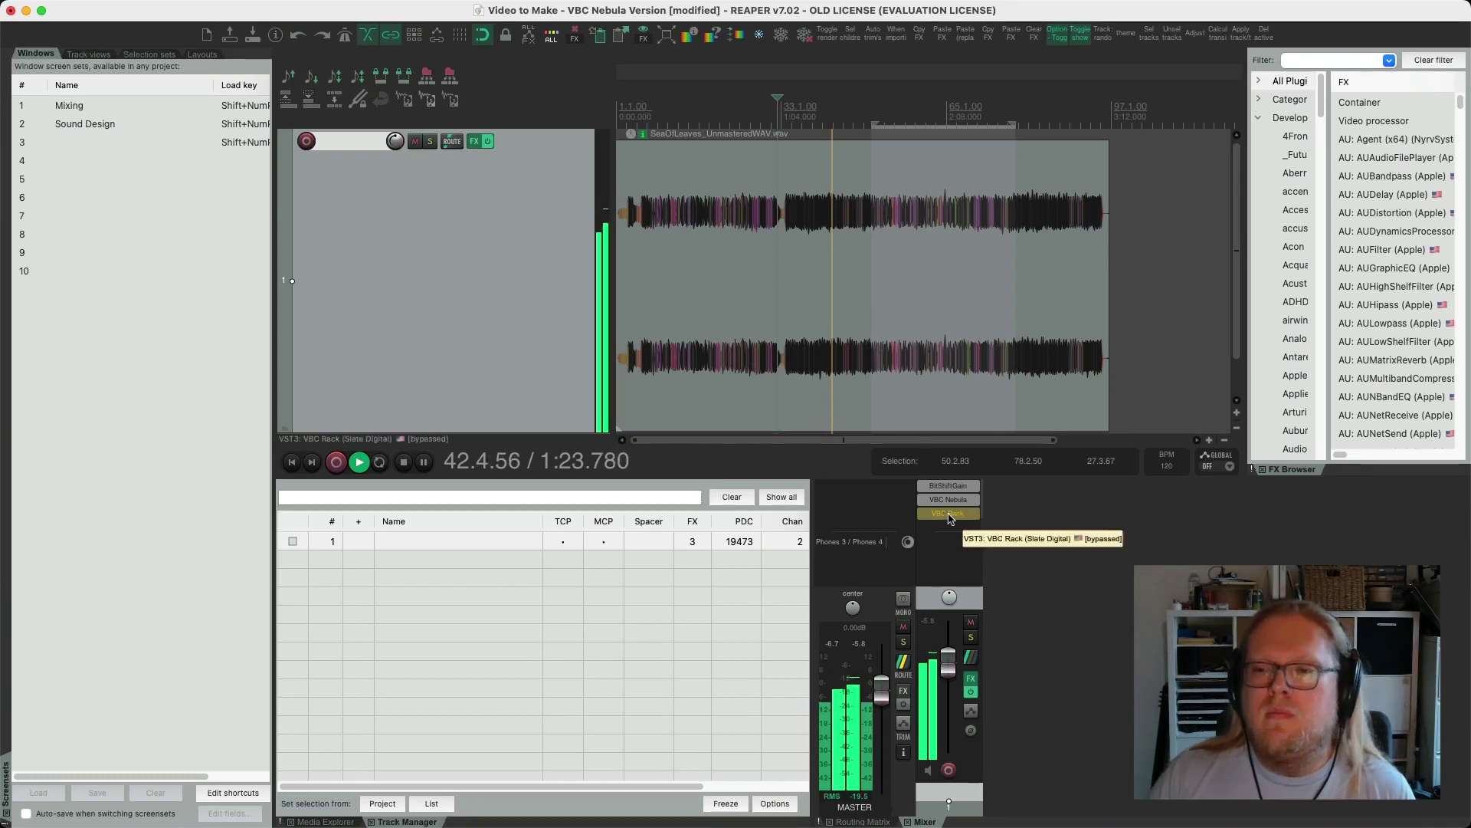
{"action": "key", "text": "space"}
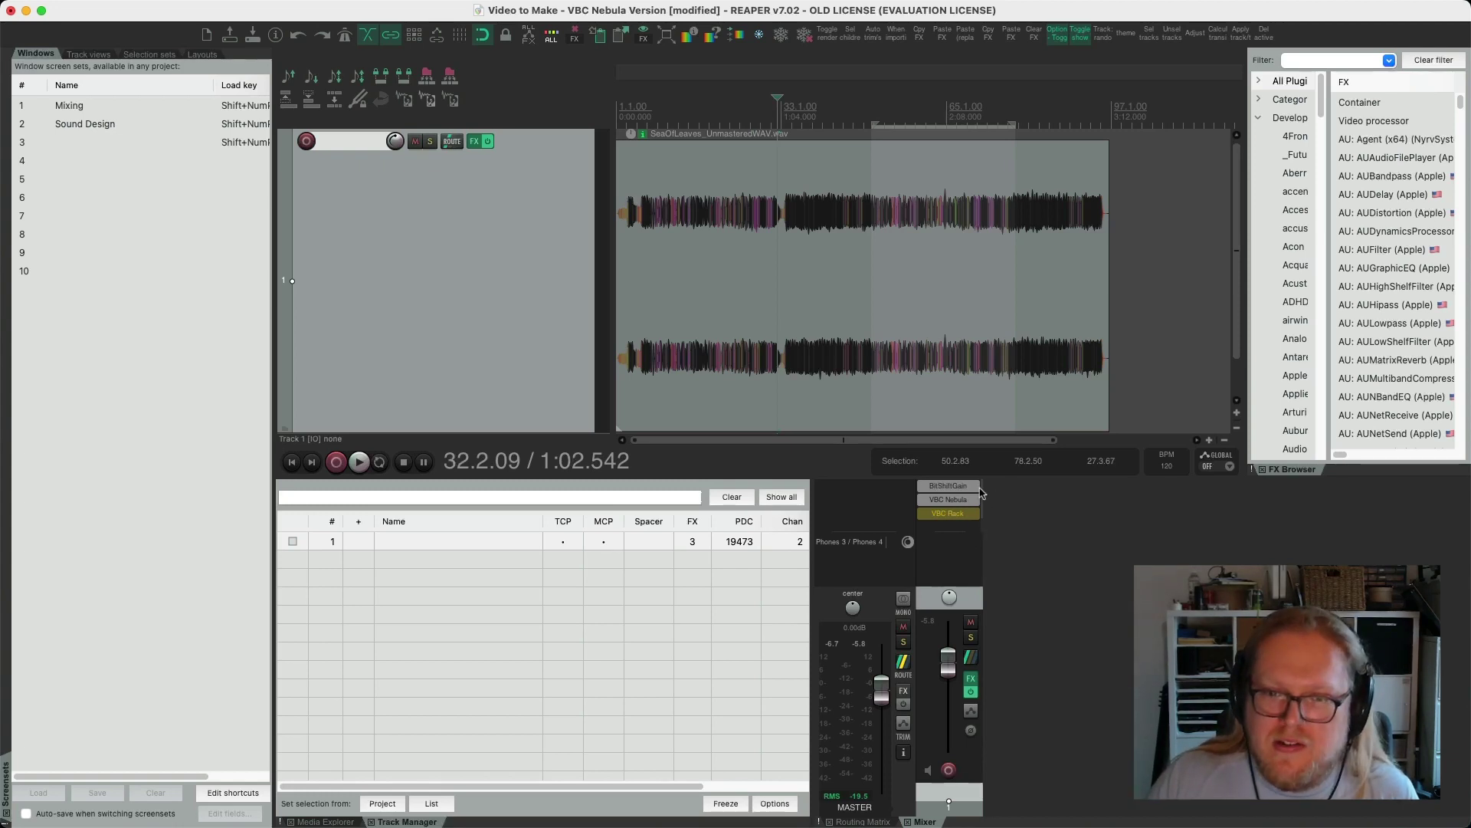
Play the passage through VBC Rack, then toggle VBC Nebula's bypass and listen again
{"action": "left_click", "coordinate": [958, 513], "text": "super"}
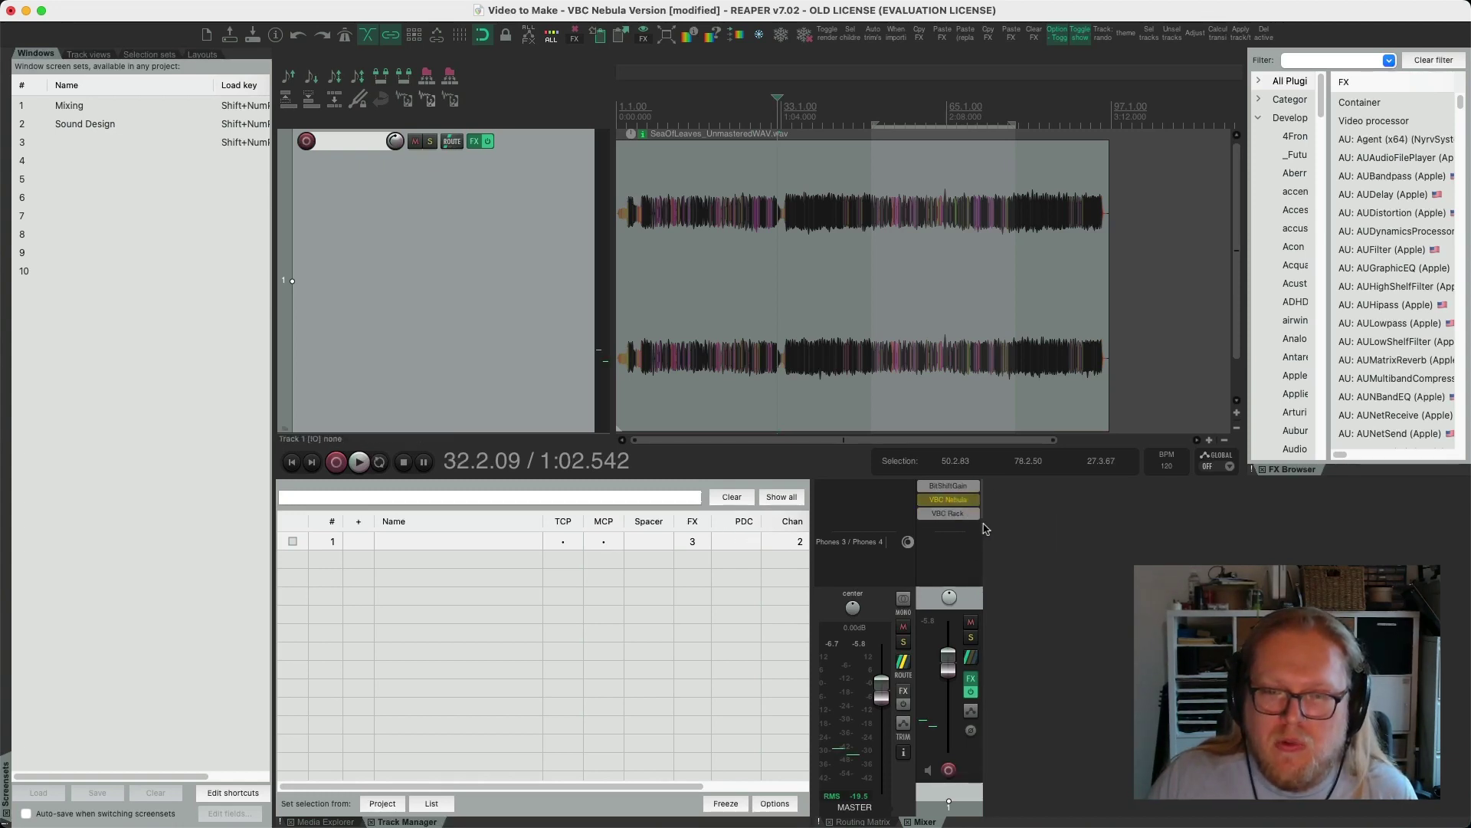
{"action": "key", "text": "space"}
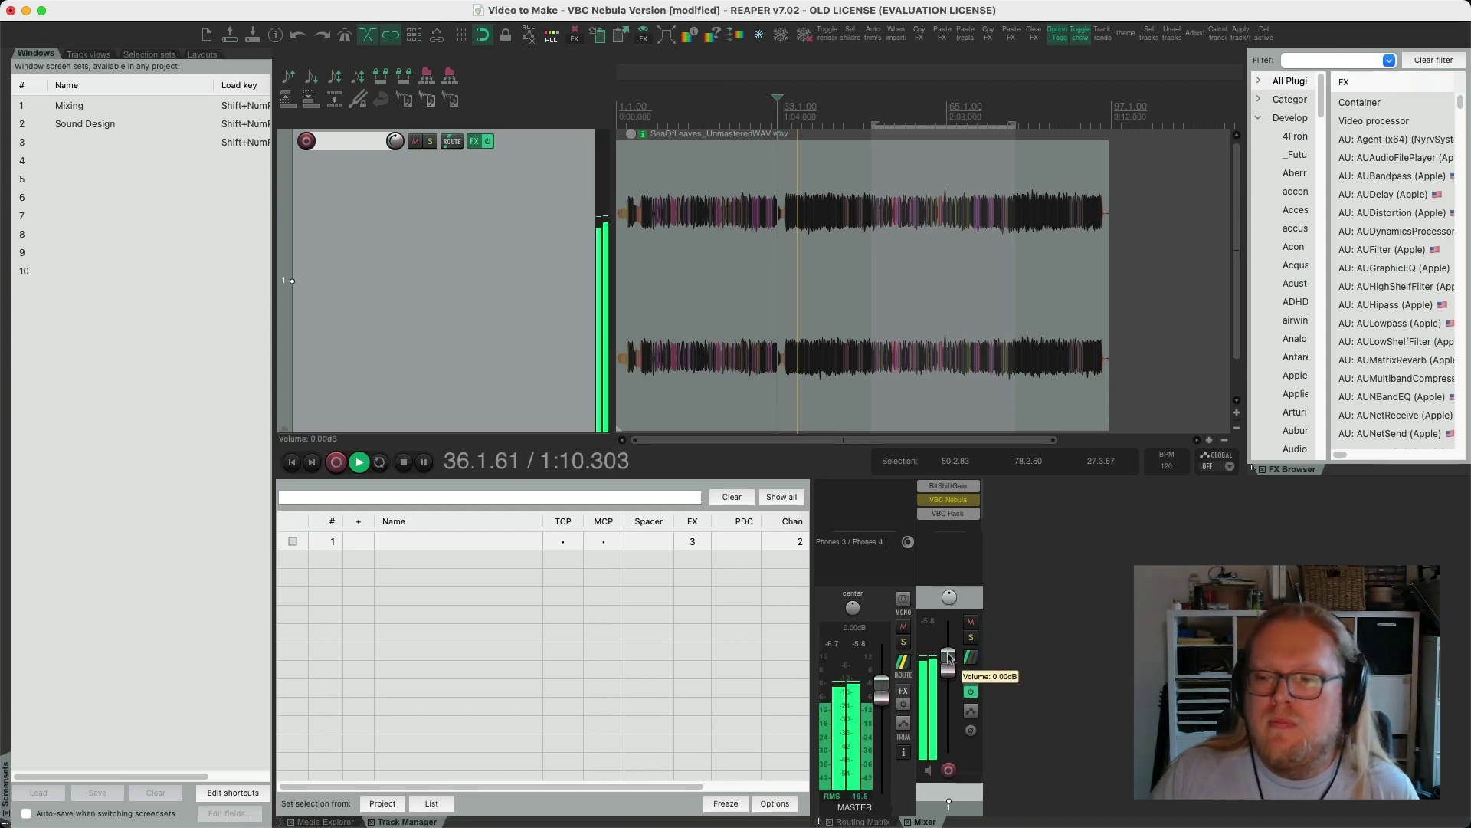
{"action": "mouse_move", "coordinate": [948, 660]}
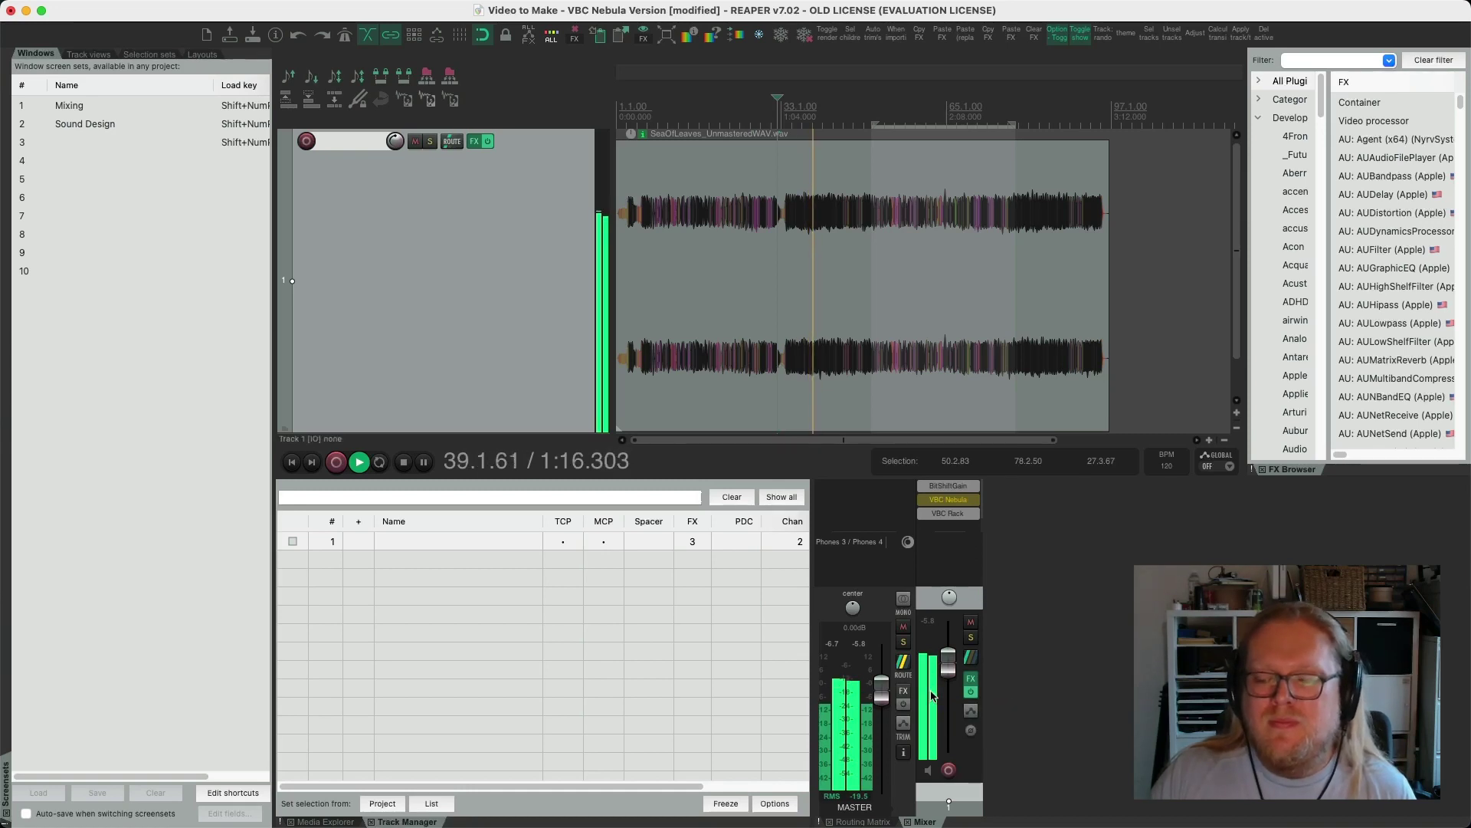
{"action": "mouse_move", "coordinate": [942, 696]}
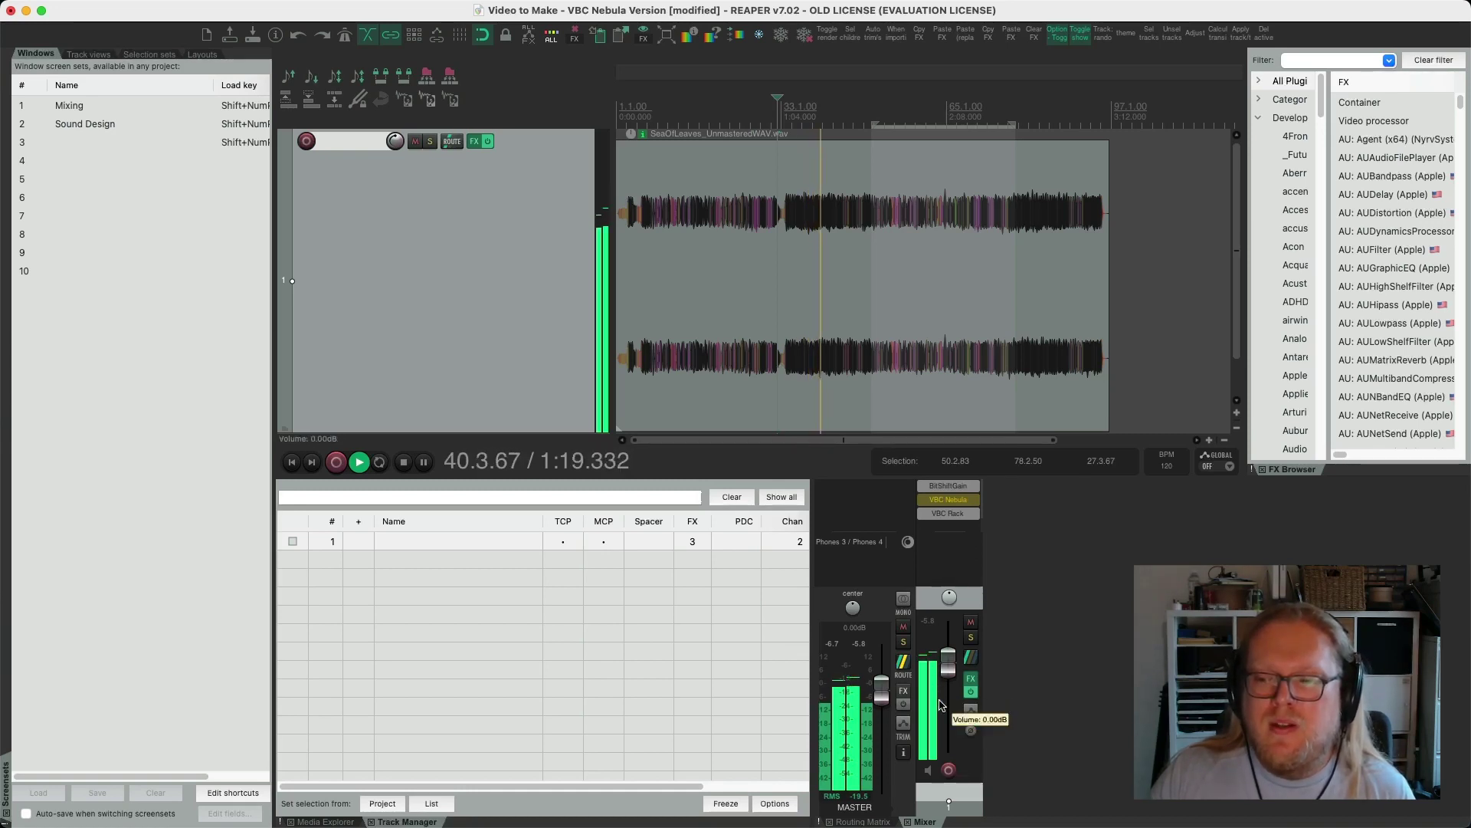
{"action": "key", "text": "space"}
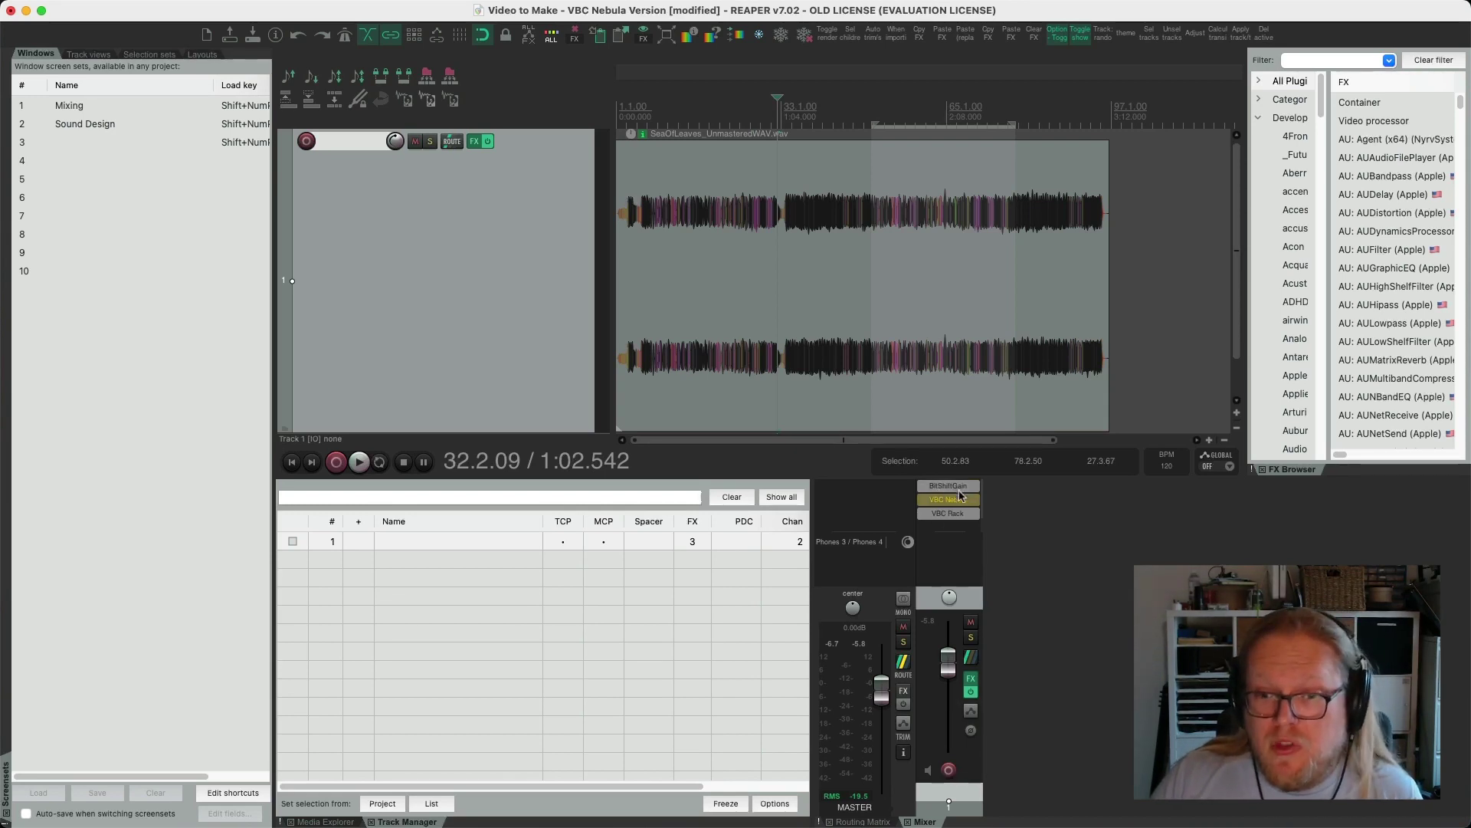
{"action": "left_click", "coordinate": [972, 501], "text": "shift"}
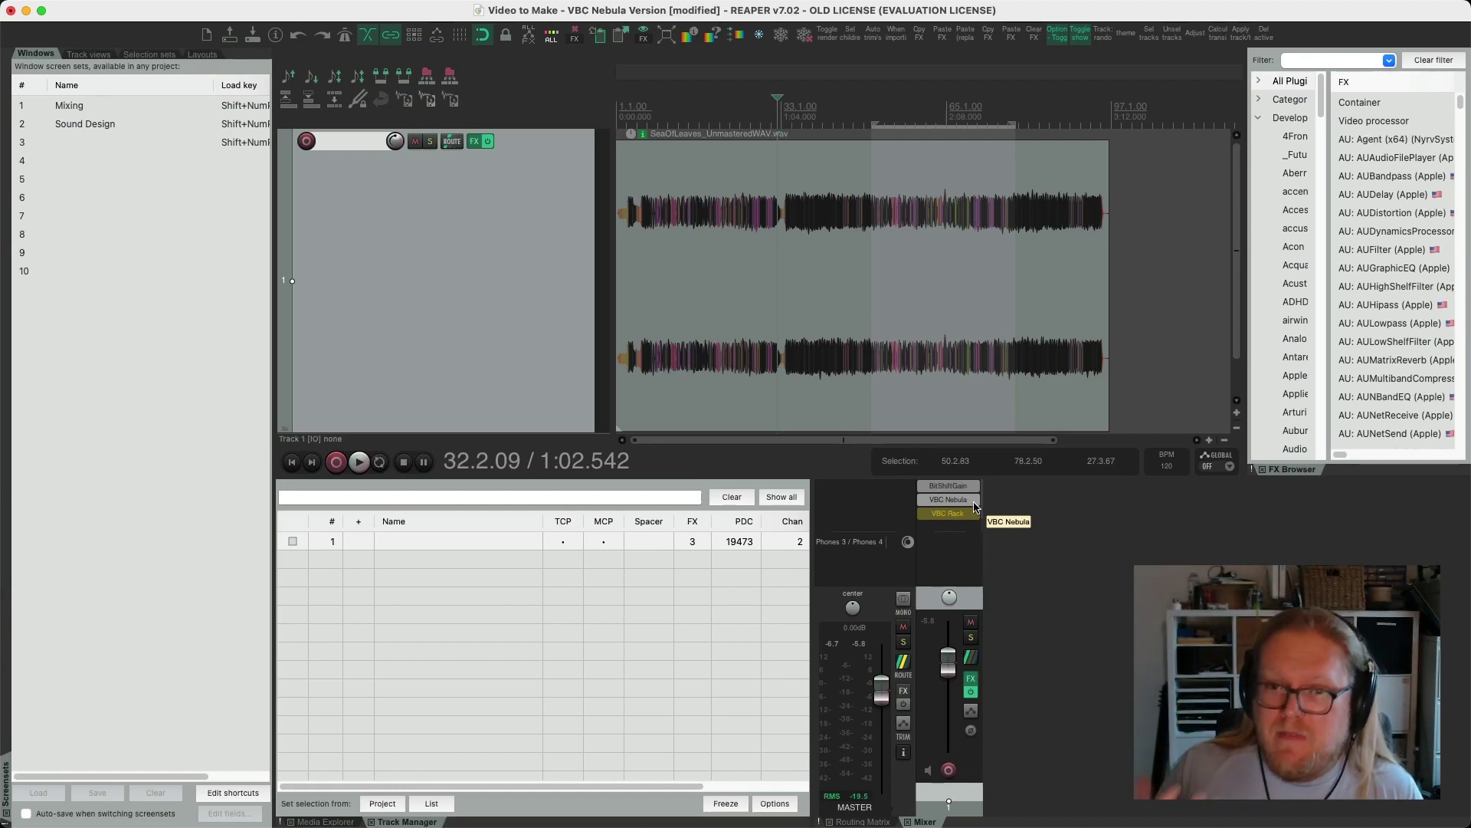
{"action": "key", "text": "space"}
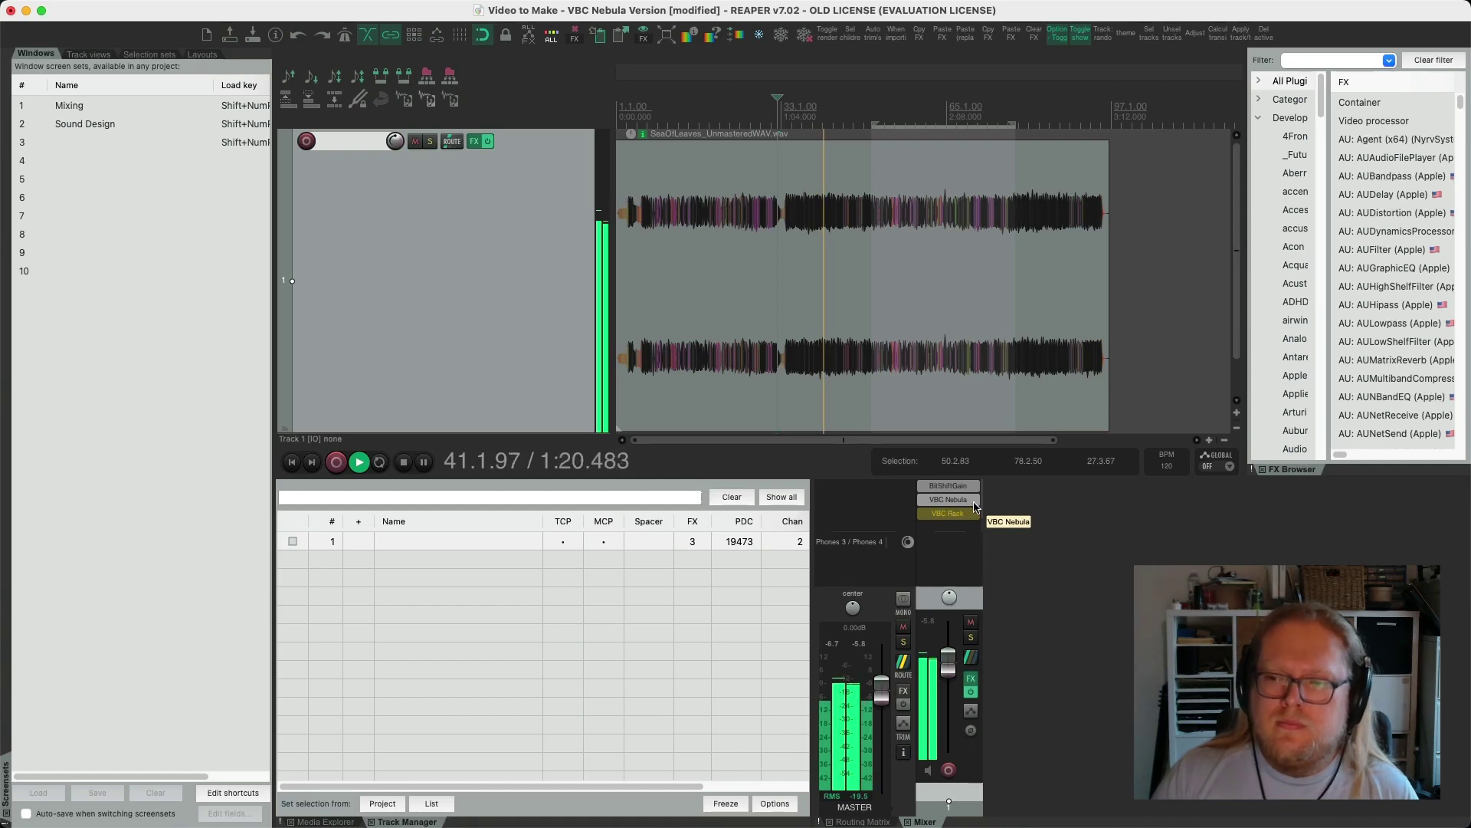
{"action": "key", "text": "space"}
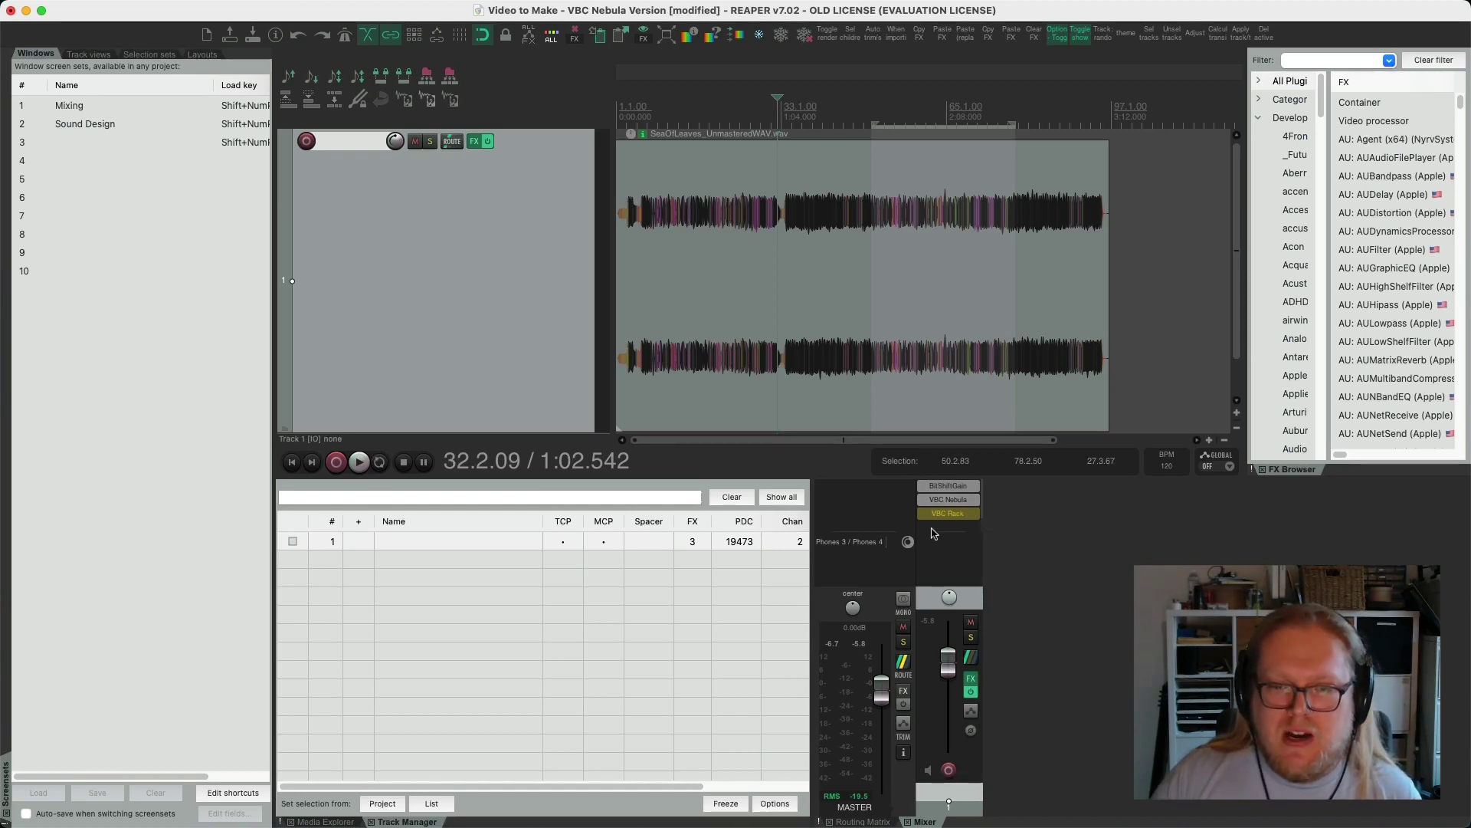
Switch the A/B slot back to VBC Nebula and play the track, then stop it
{"action": "left_click", "coordinate": [954, 520], "text": "super"}
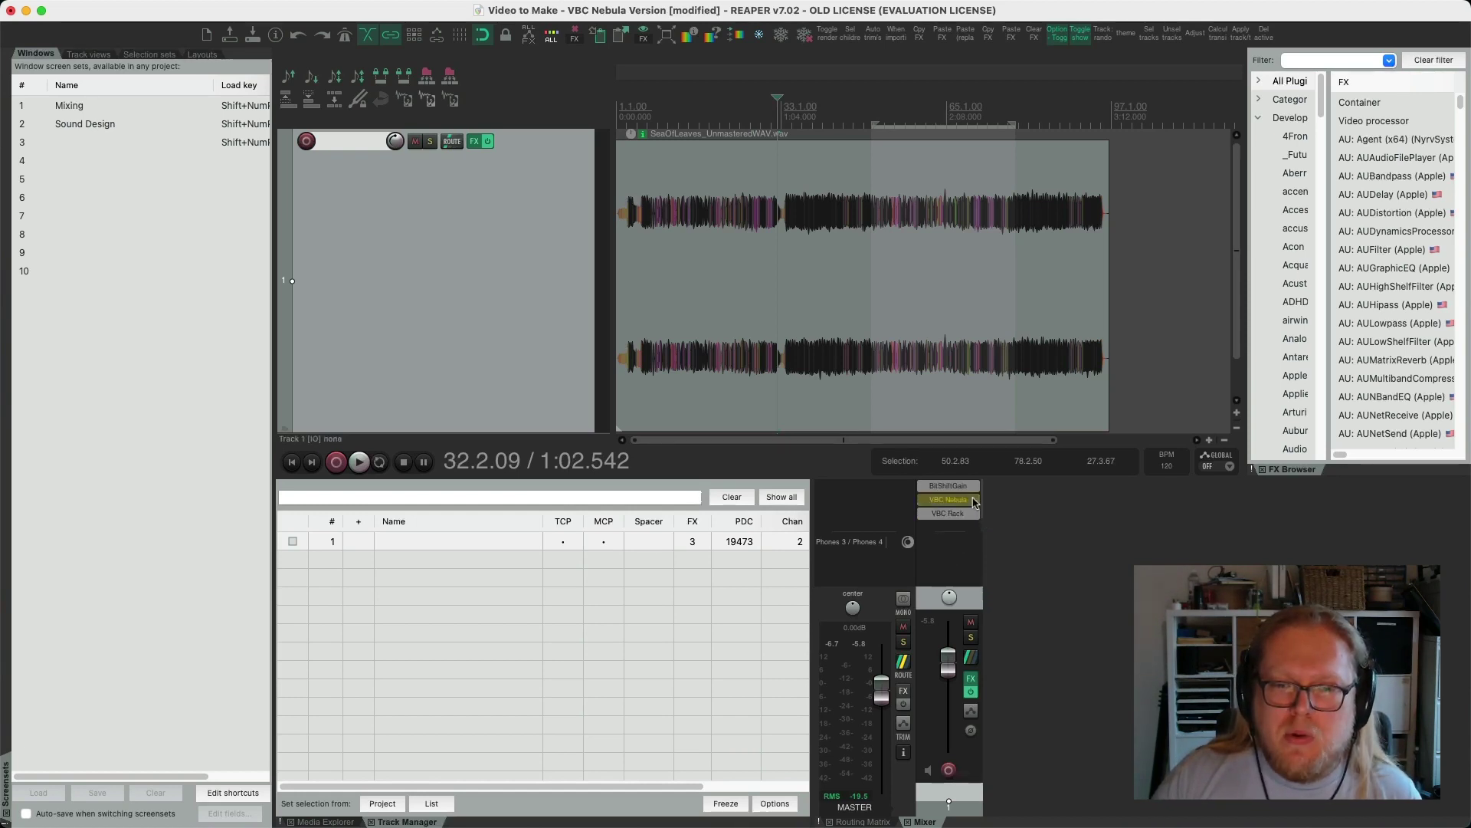
{"action": "left_click", "coordinate": [950, 499], "text": "super"}
{"action": "key", "text": "space"}
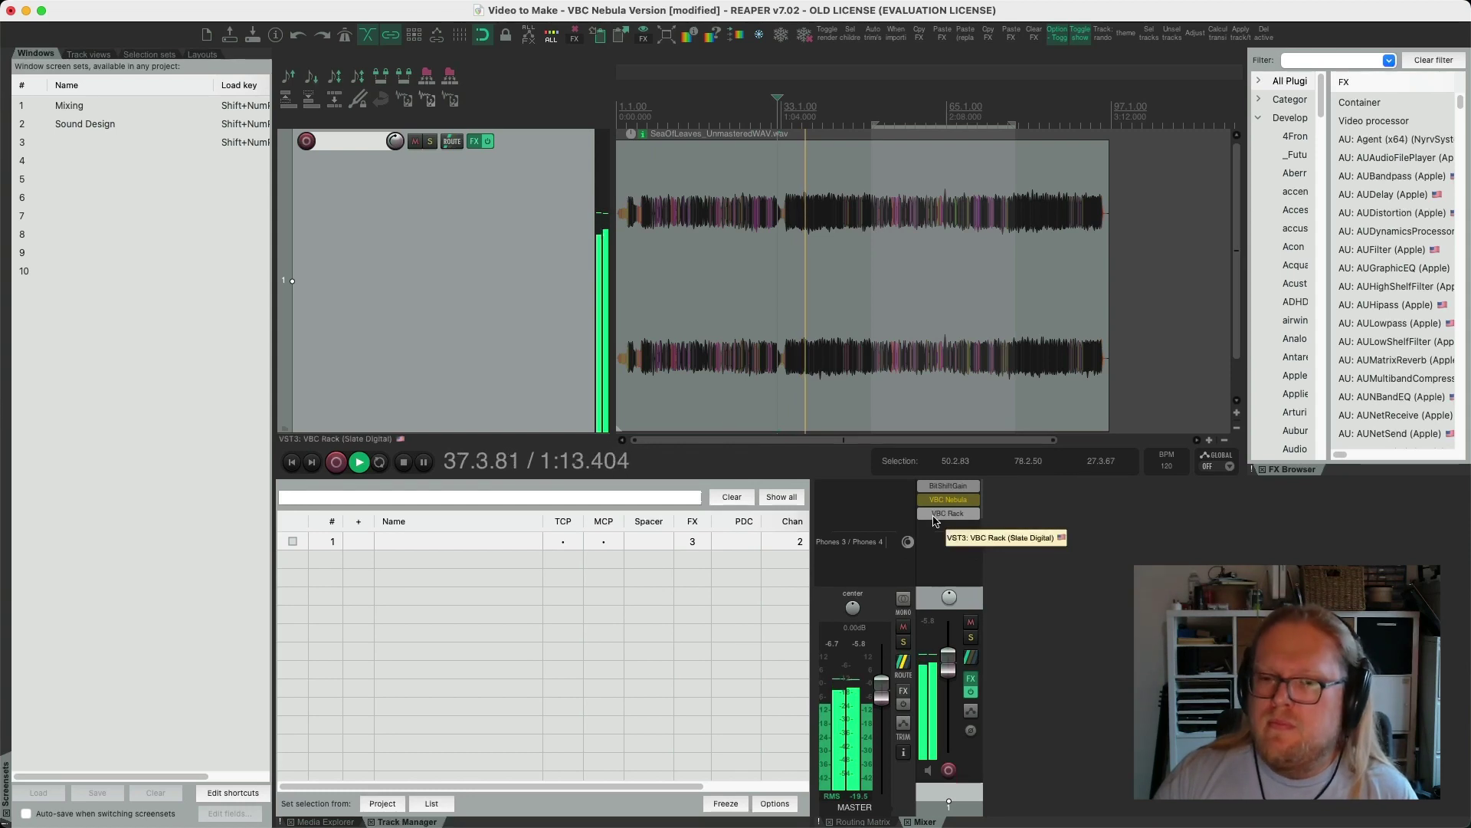
{"action": "key", "text": "space"}
{"action": "key", "text": "space"}
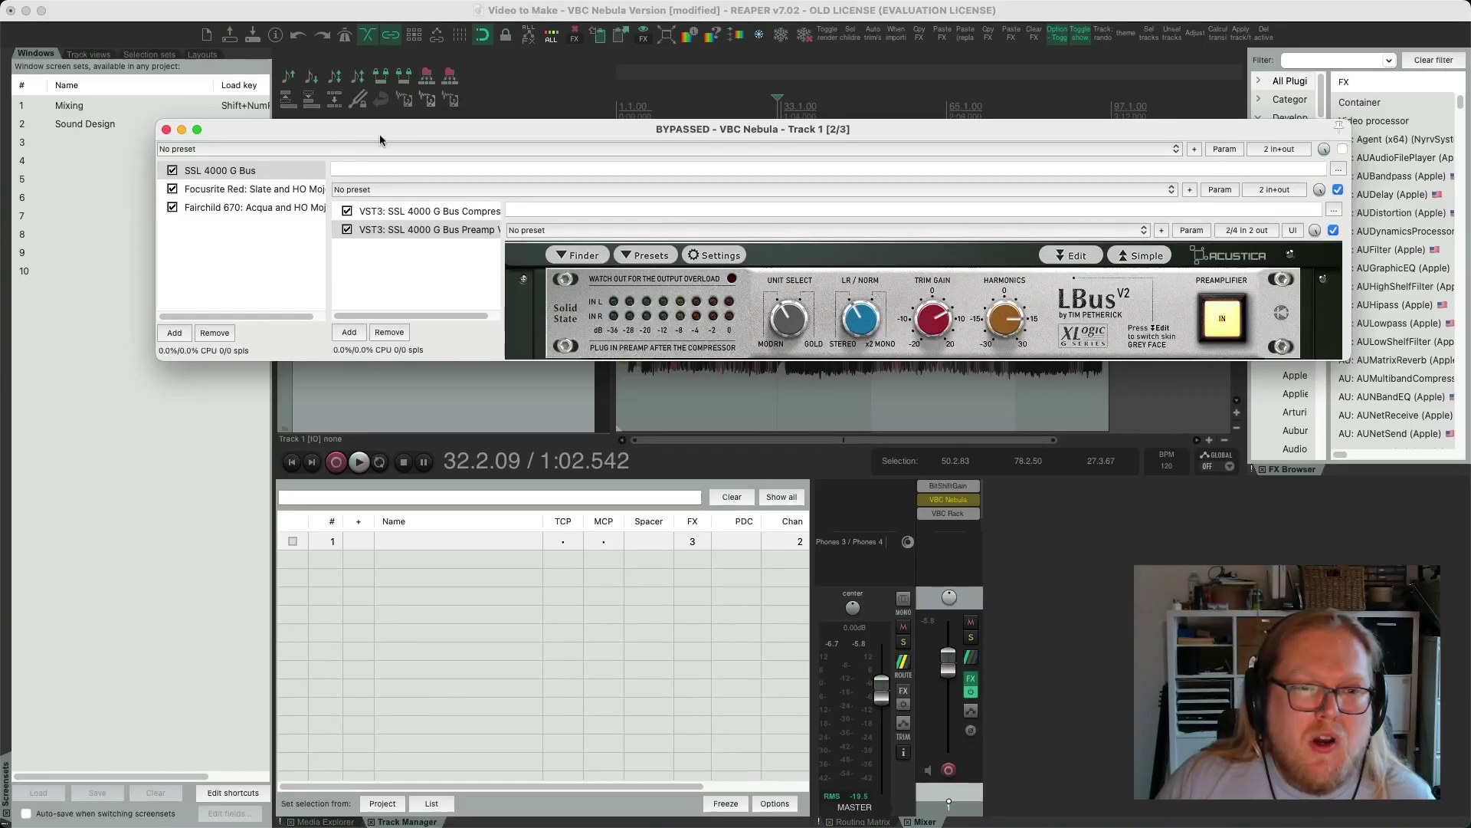
Move aside and close the VBC Nebula and VBC Rack plugin windows
{"action": "left_click_drag", "start_coordinate": [380, 133], "coordinate": [416, 178]}
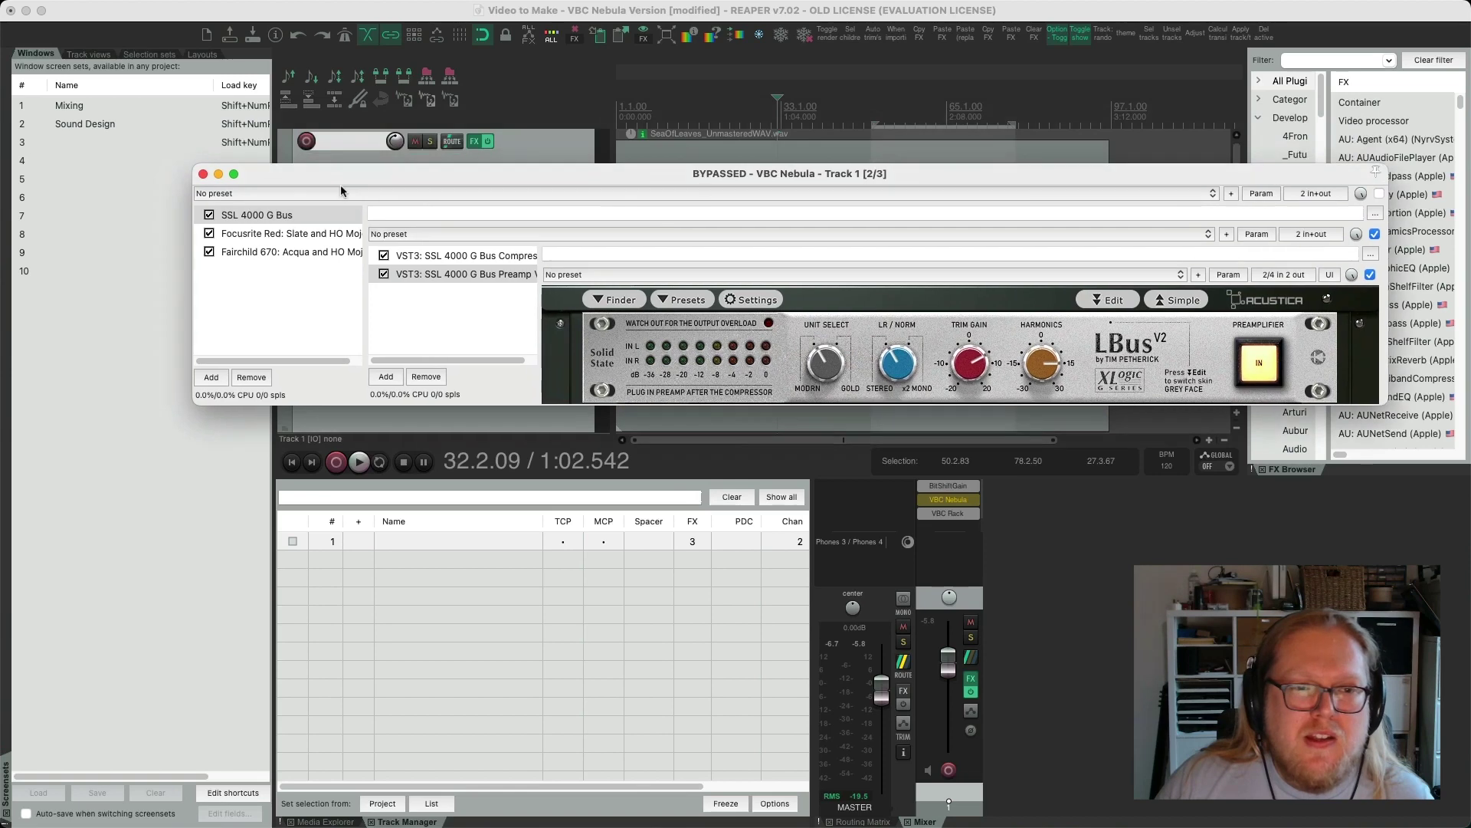
{"action": "left_click", "coordinate": [203, 175]}
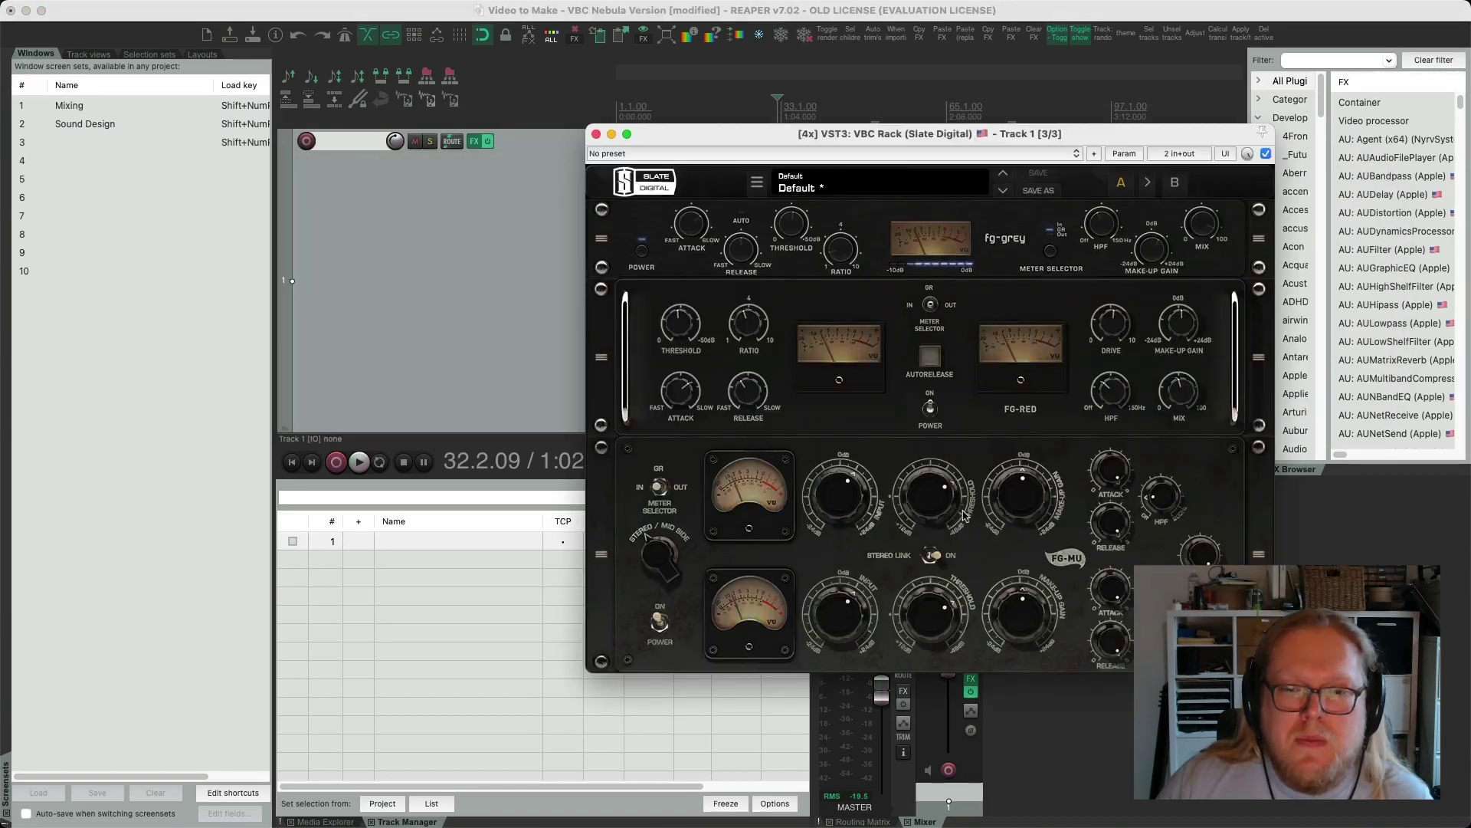
{"action": "left_click_drag", "start_coordinate": [873, 131], "coordinate": [474, 128]}
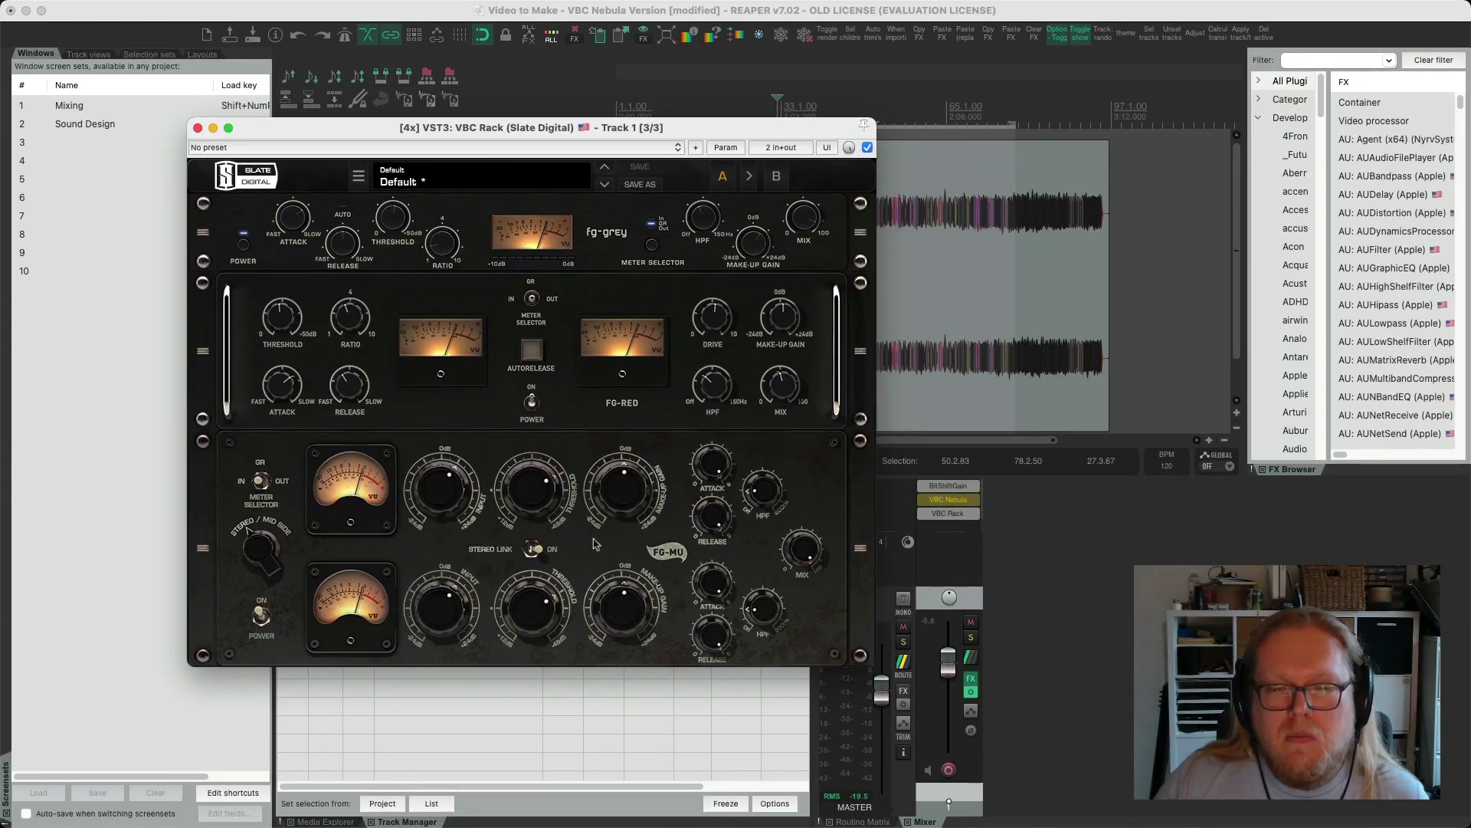
{"action": "left_click", "coordinate": [212, 129]}
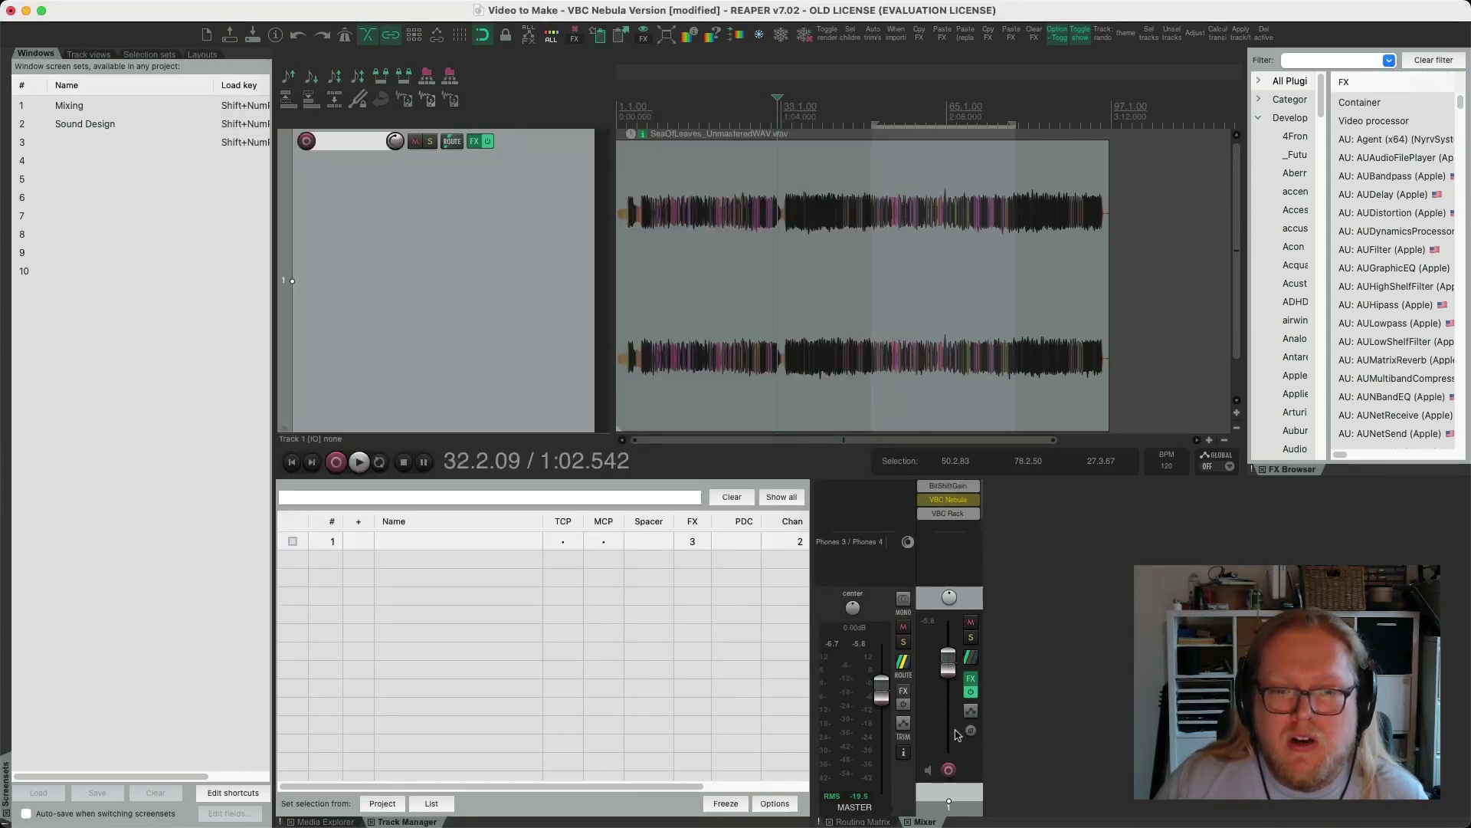
Open Track 1's FX chain with the VBC Nebula container's contents shown
{"action": "left_click", "coordinate": [970, 678]}
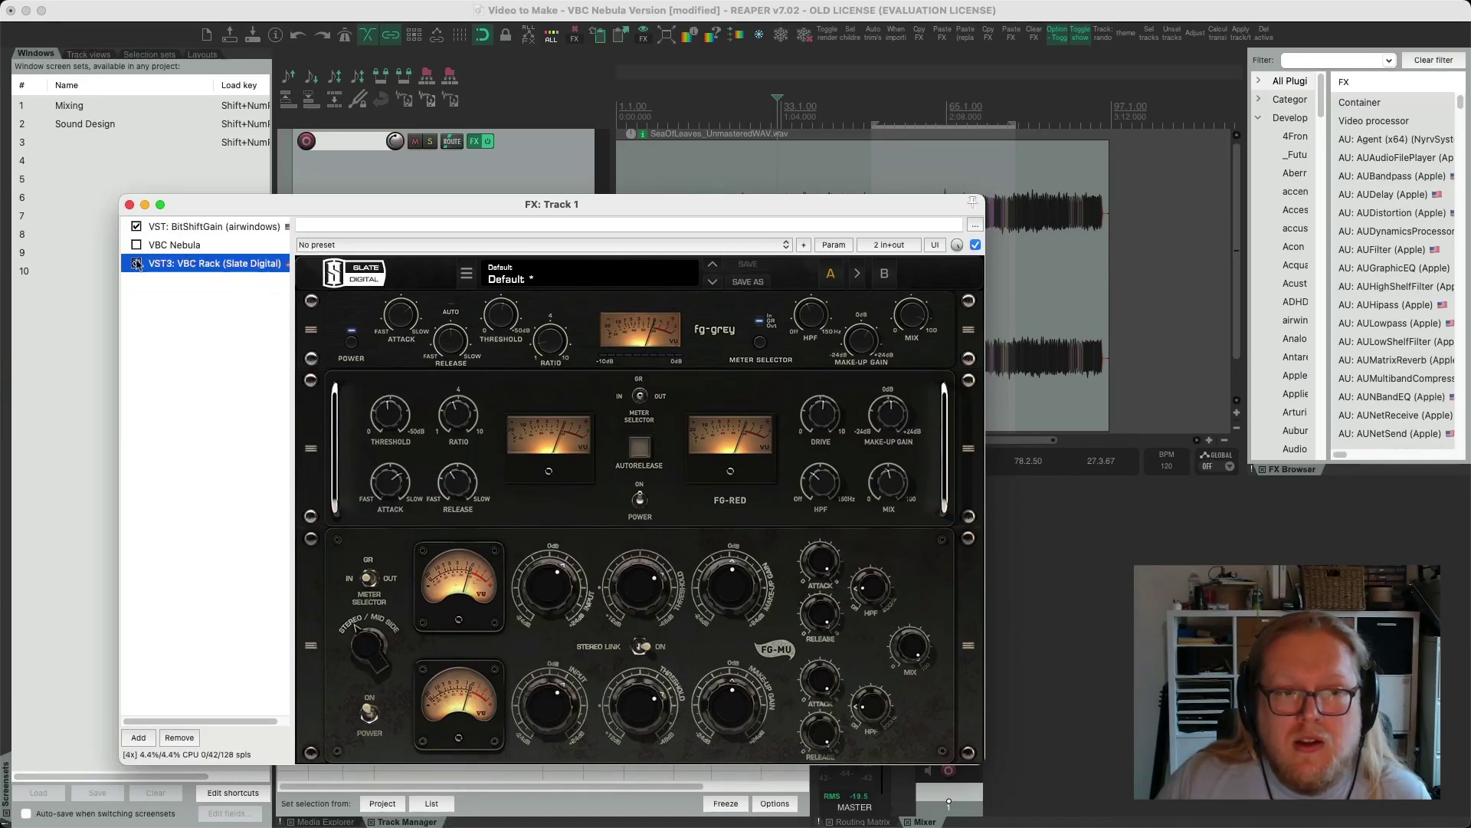
{"action": "left_click", "coordinate": [171, 246]}
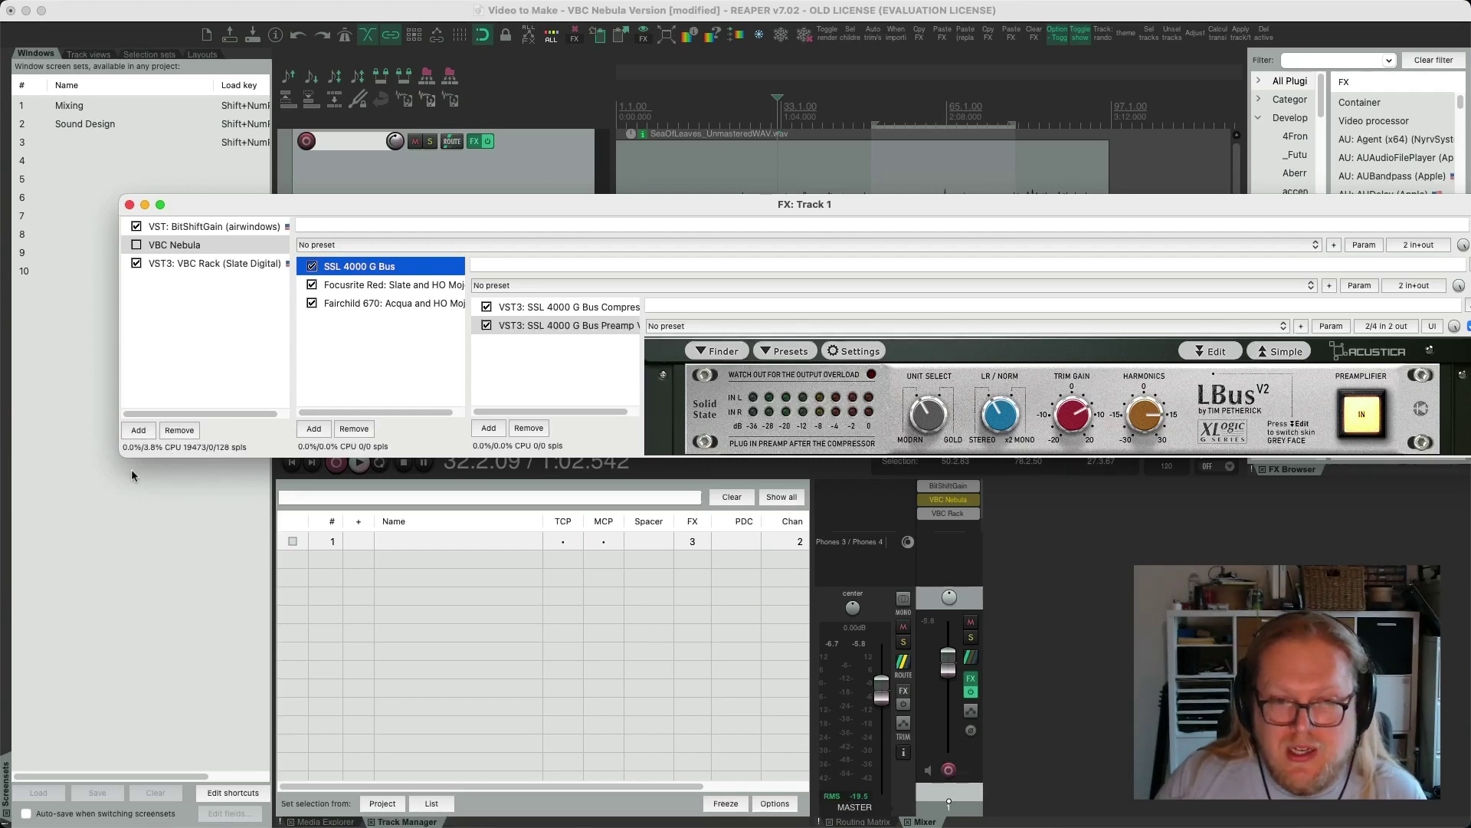
{"action": "left_click_drag", "start_coordinate": [639, 207], "coordinate": [583, 304]}
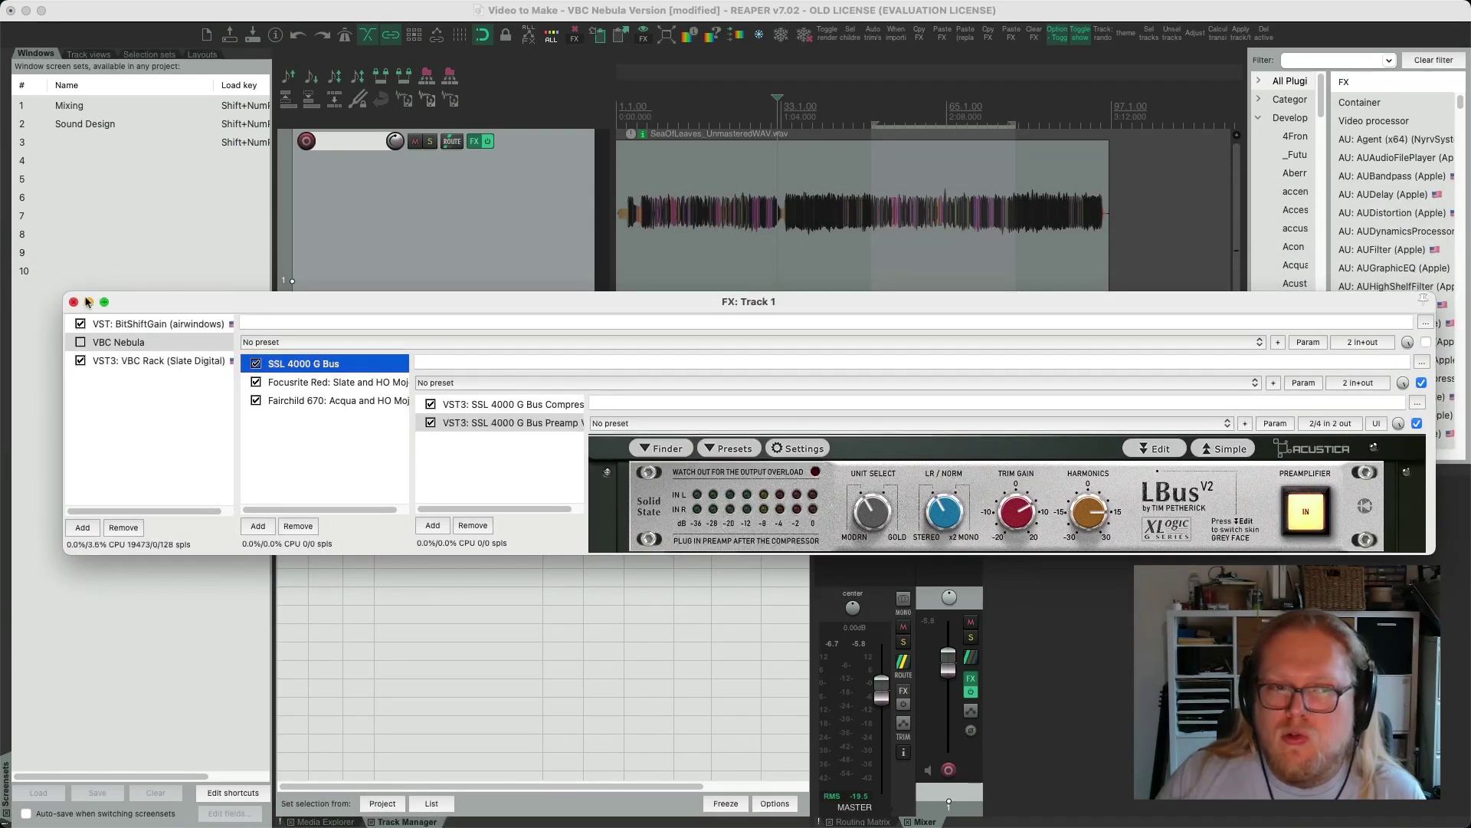
Select VBC Nebula in the chain and browse its Freeze track options without freezing
{"action": "left_click_drag", "start_coordinate": [84, 301], "coordinate": [76, 270]}
{"action": "left_click", "coordinate": [106, 329]}
{"action": "left_click", "coordinate": [107, 311]}
{"action": "right_click", "coordinate": [128, 308]}
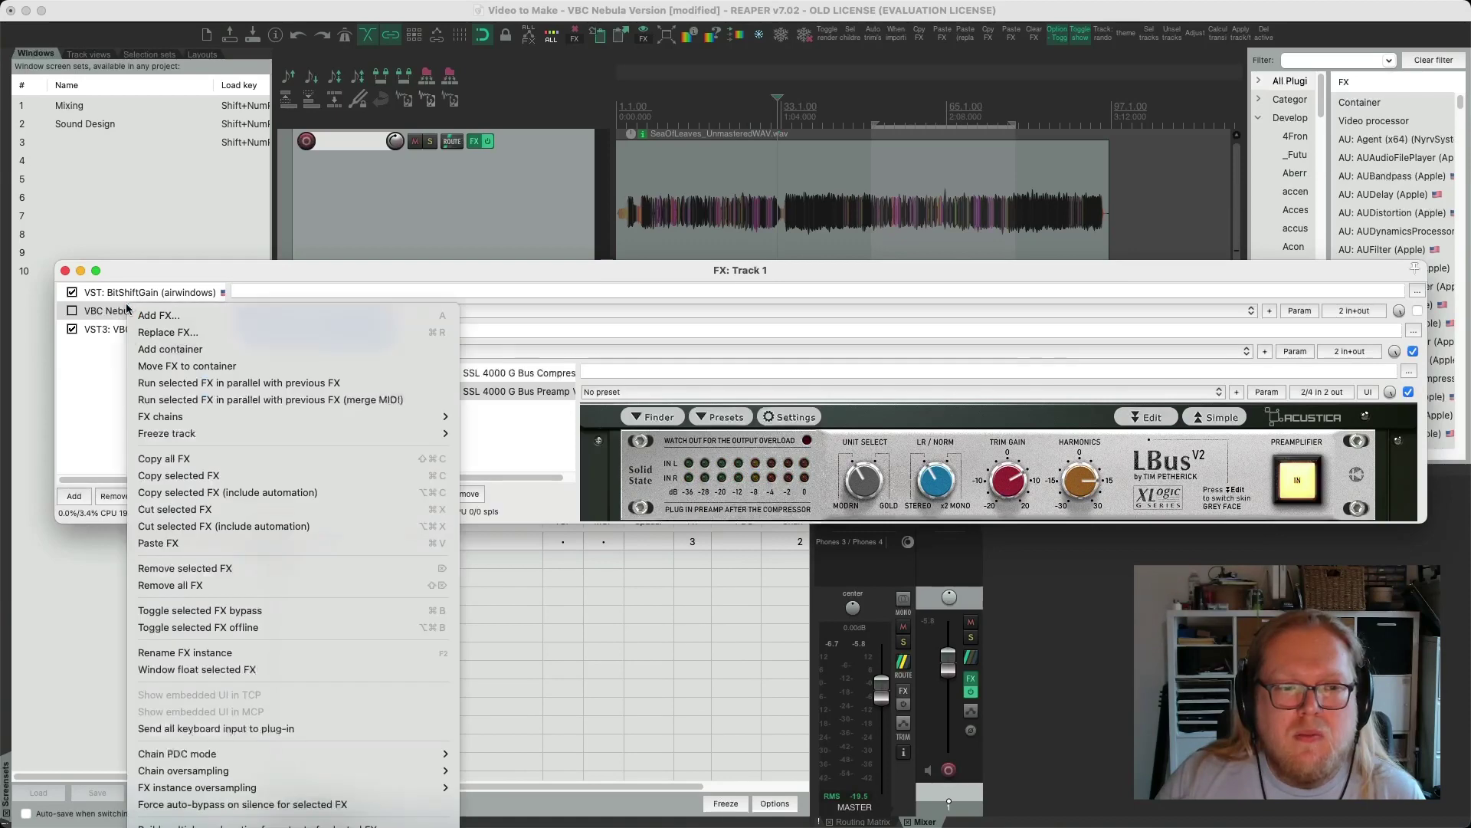
{"action": "mouse_move", "coordinate": [398, 434]}
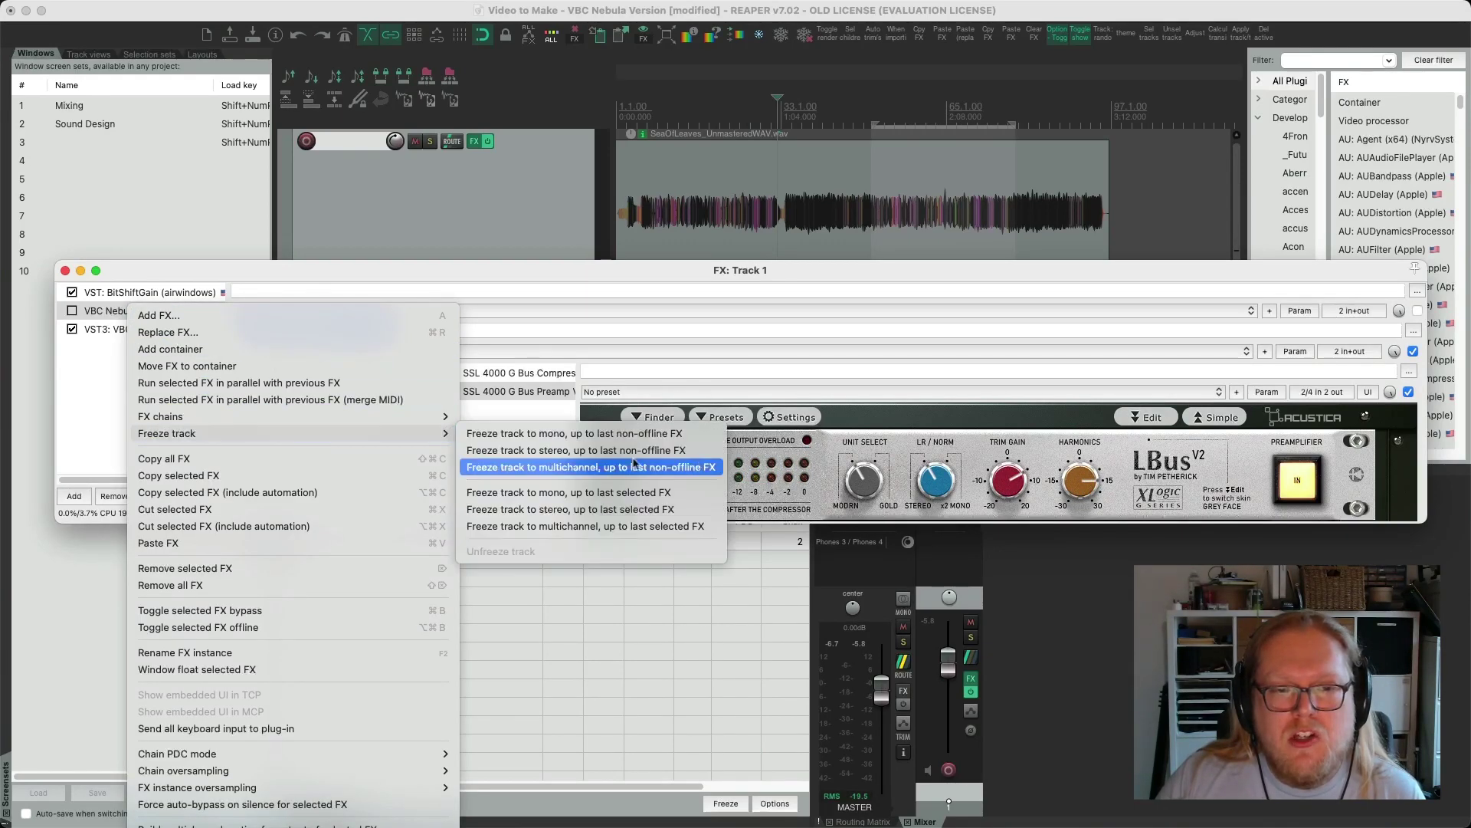
{"action": "left_click", "coordinate": [183, 264]}
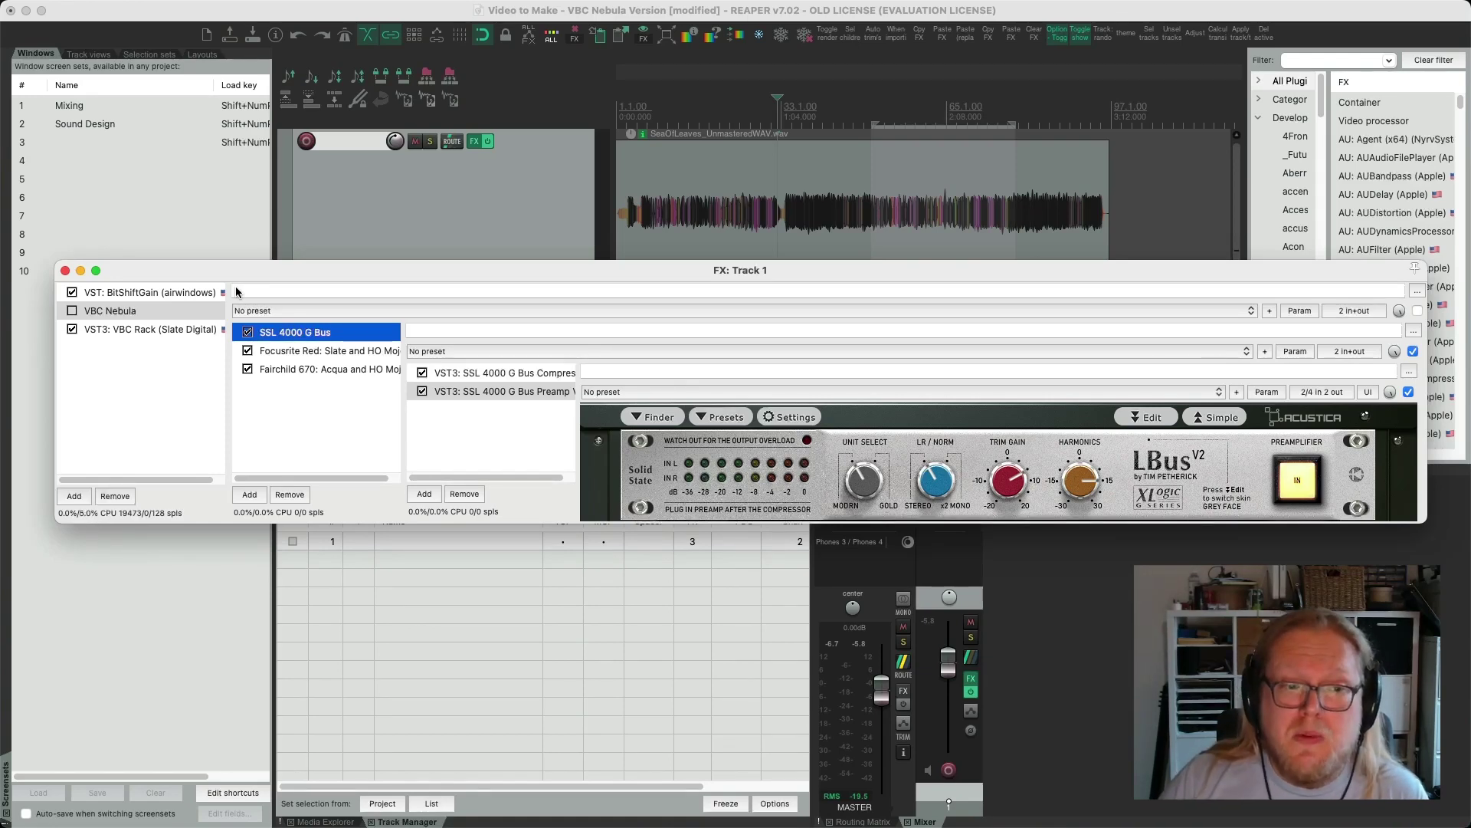
Browse VBC Nebula's FX chains submenu and dismiss it without saving
{"action": "right_click", "coordinate": [188, 306]}
{"action": "mouse_move", "coordinate": [315, 416]}
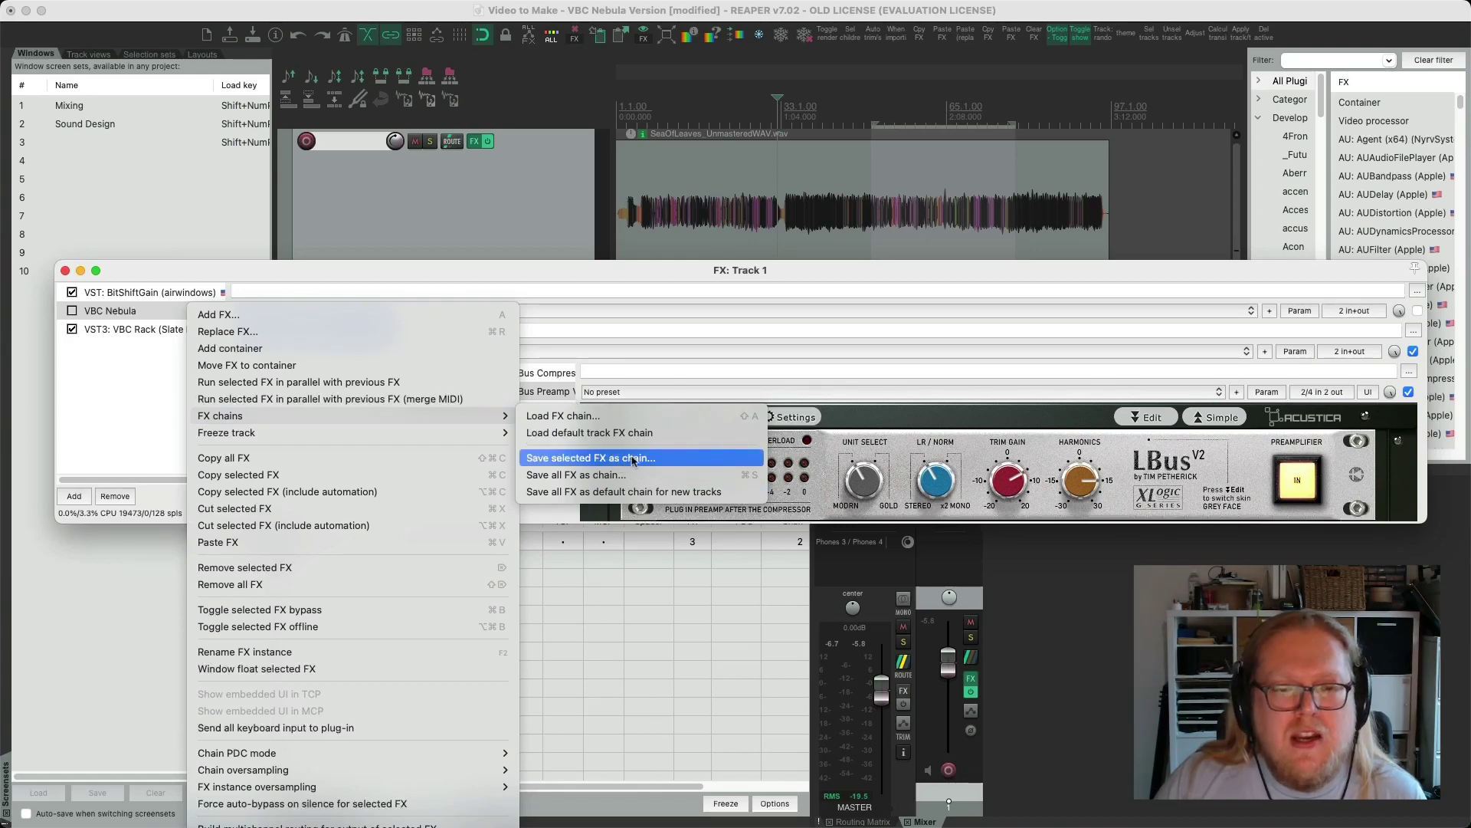
{"action": "left_click", "coordinate": [143, 270]}
Close the FX chain window and list the saved FX Chains in the FX Browser
{"action": "left_click", "coordinate": [65, 270]}
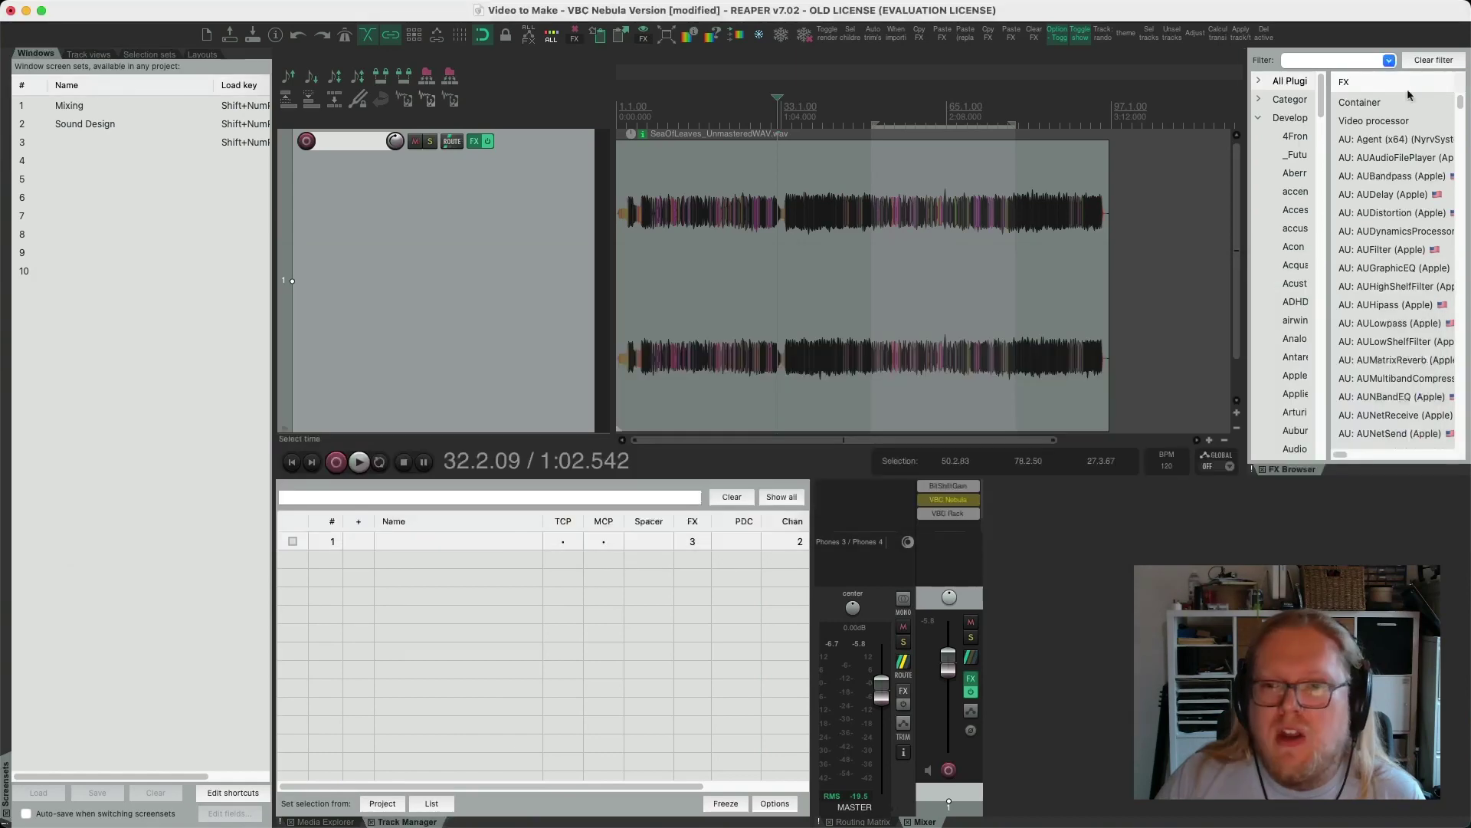
{"action": "left_click_drag", "start_coordinate": [1321, 90], "coordinate": [1300, 438]}
{"action": "left_click", "coordinate": [1290, 320]}
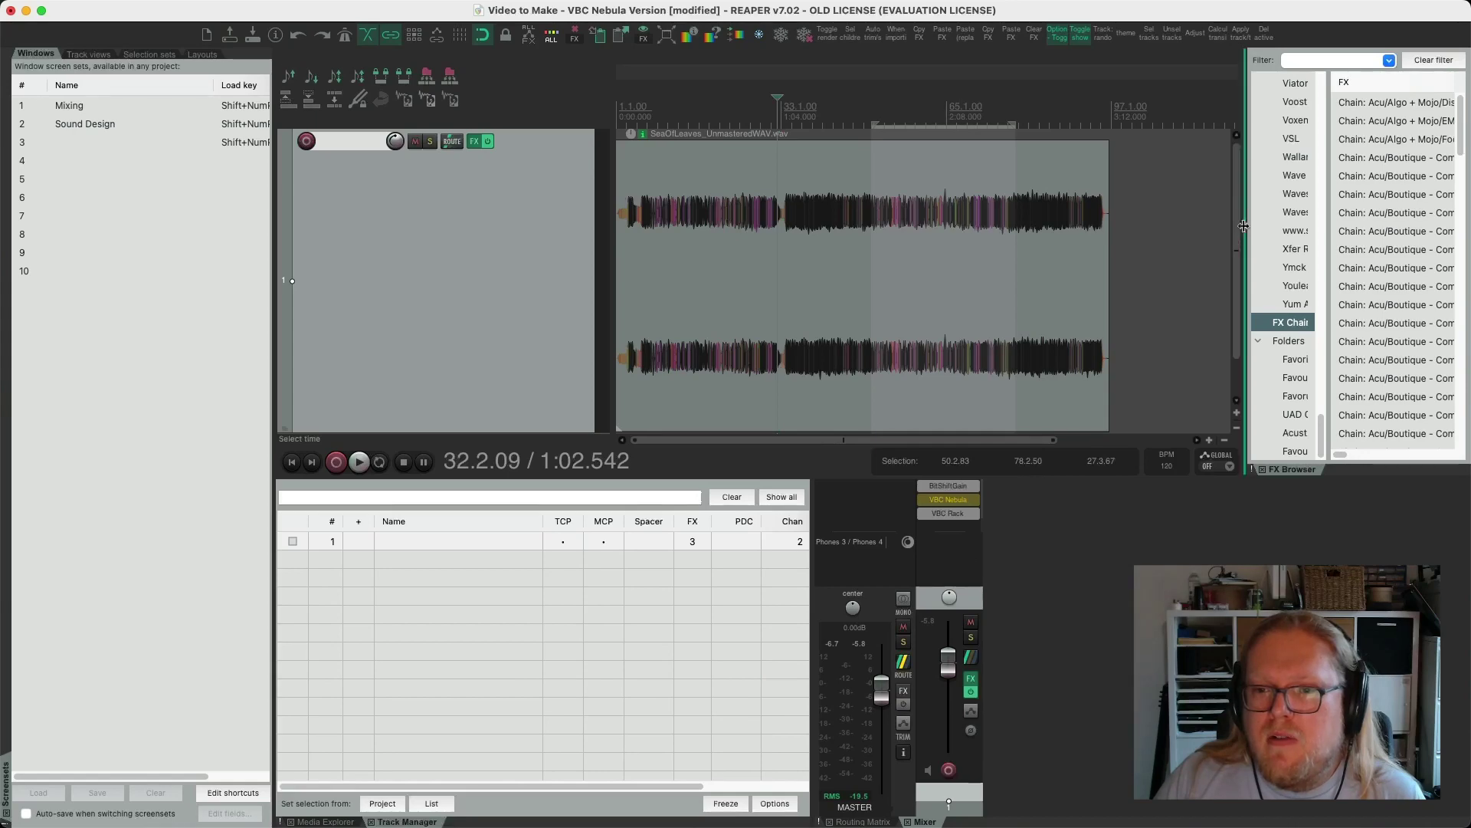
Widen the browser to read full chain names, narrow it back, and reopen VBC Nebula
{"action": "left_click_drag", "start_coordinate": [1247, 230], "coordinate": [1057, 230]}
{"action": "left_click_drag", "start_coordinate": [1452, 103], "coordinate": [1467, 324]}
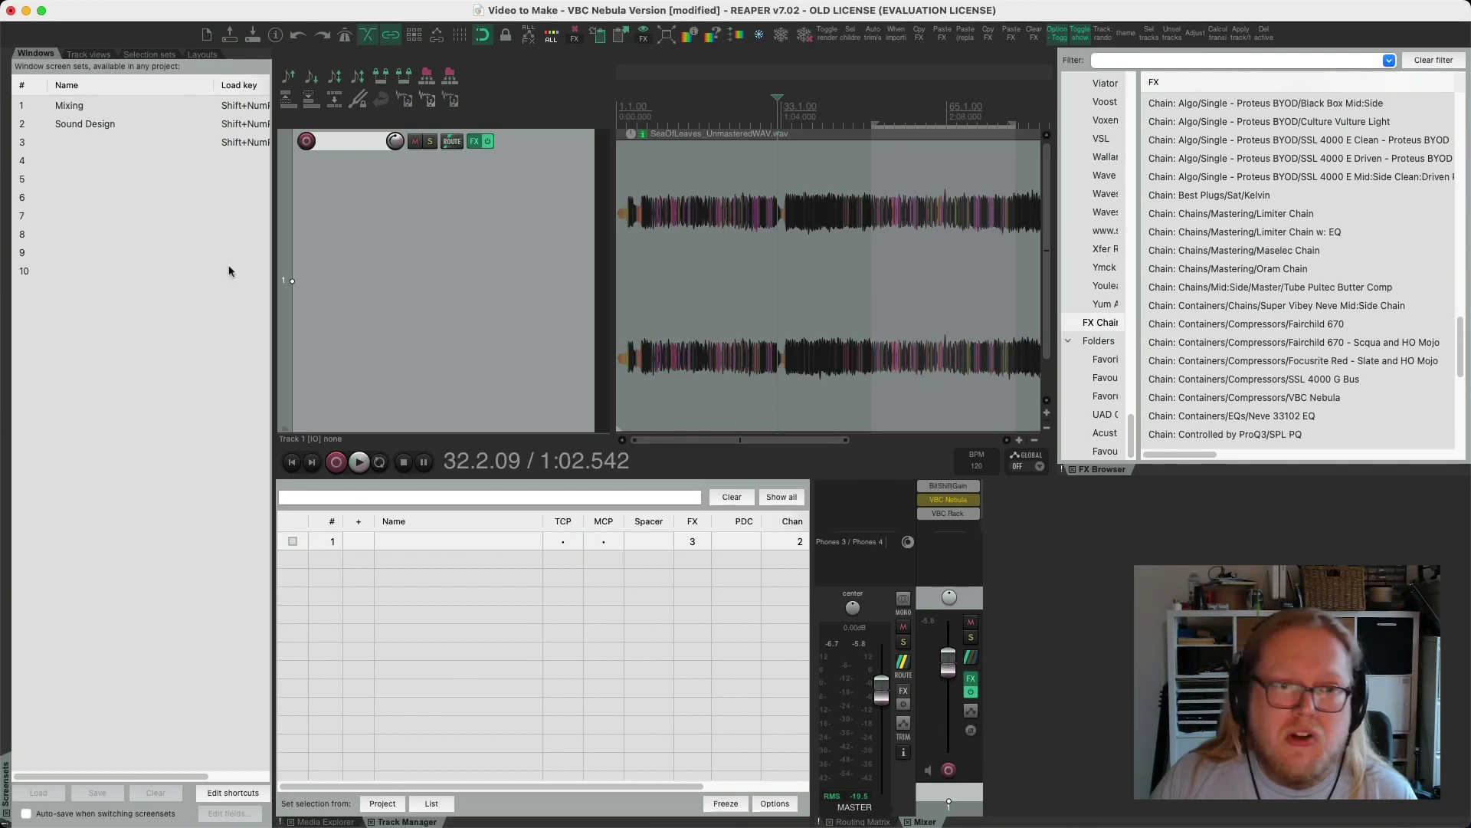
{"action": "left_click_drag", "start_coordinate": [1060, 260], "coordinate": [1251, 260]}
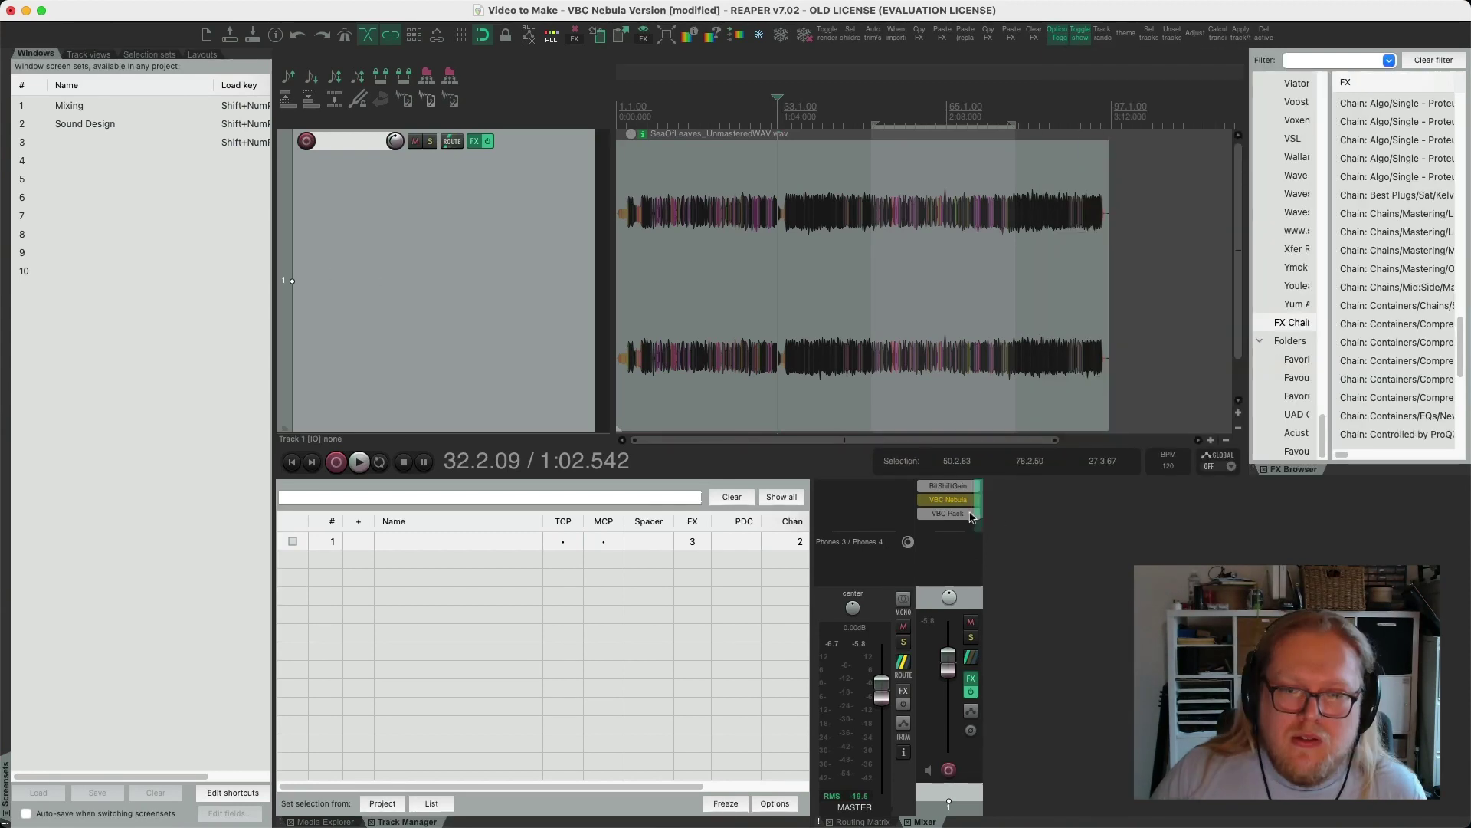
{"action": "left_click", "coordinate": [948, 499]}
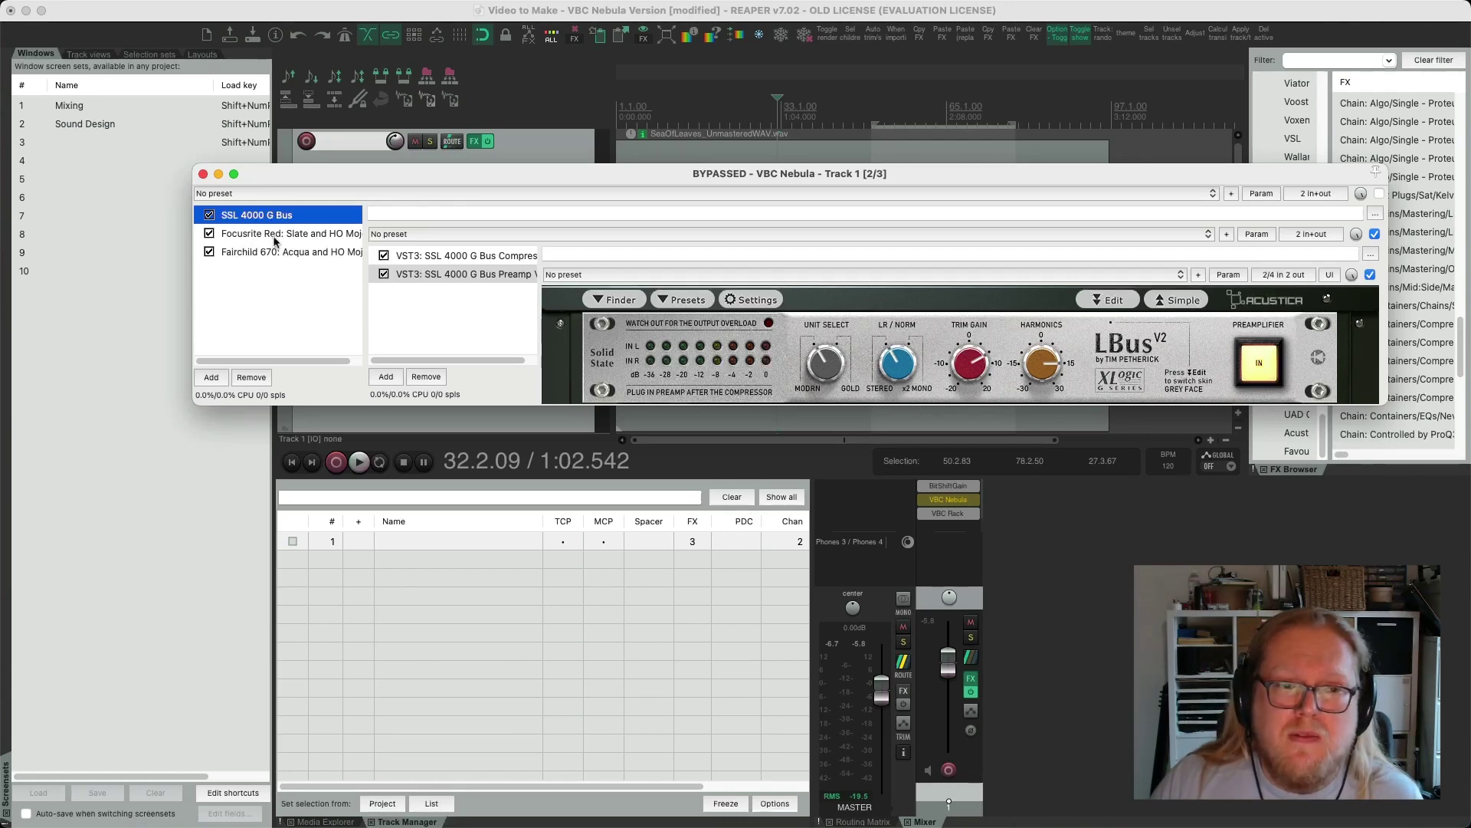
View the Focusrite Red and Fairchild 670 stages of VBC Nebula, then close its window
{"action": "left_click", "coordinate": [274, 233]}
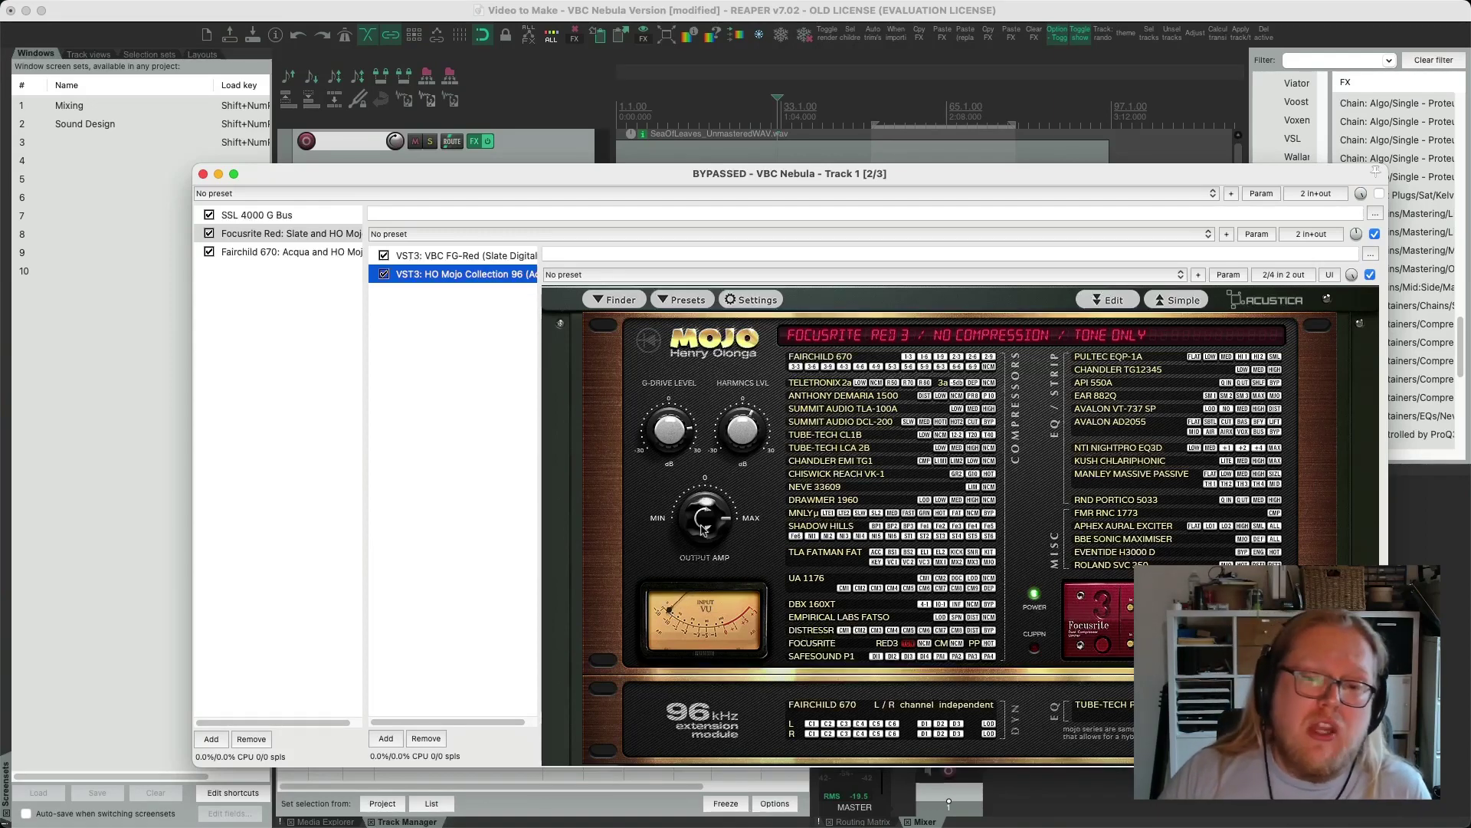
{"action": "left_click", "coordinate": [286, 254]}
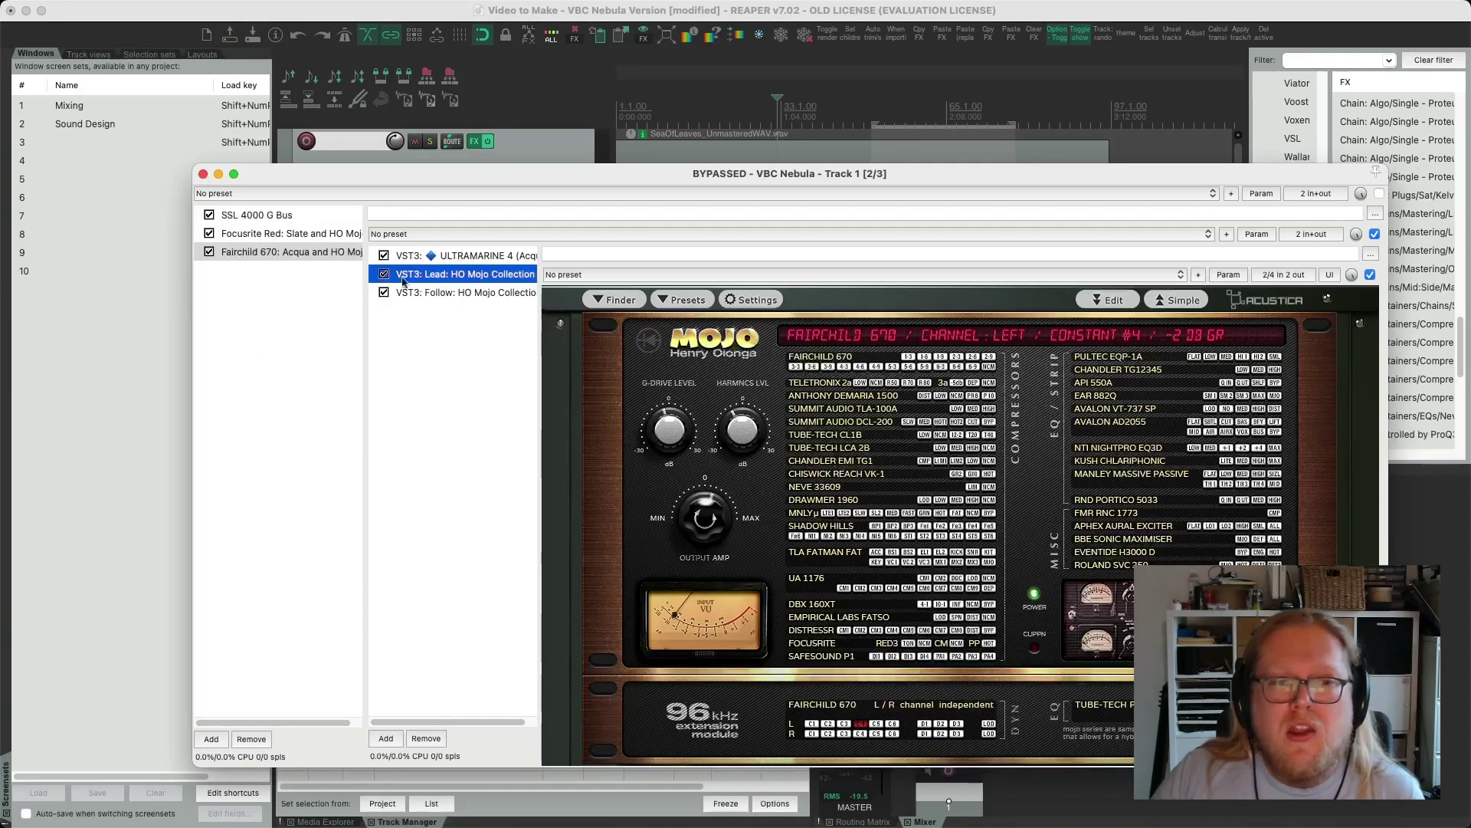
{"action": "left_click", "coordinate": [203, 174]}
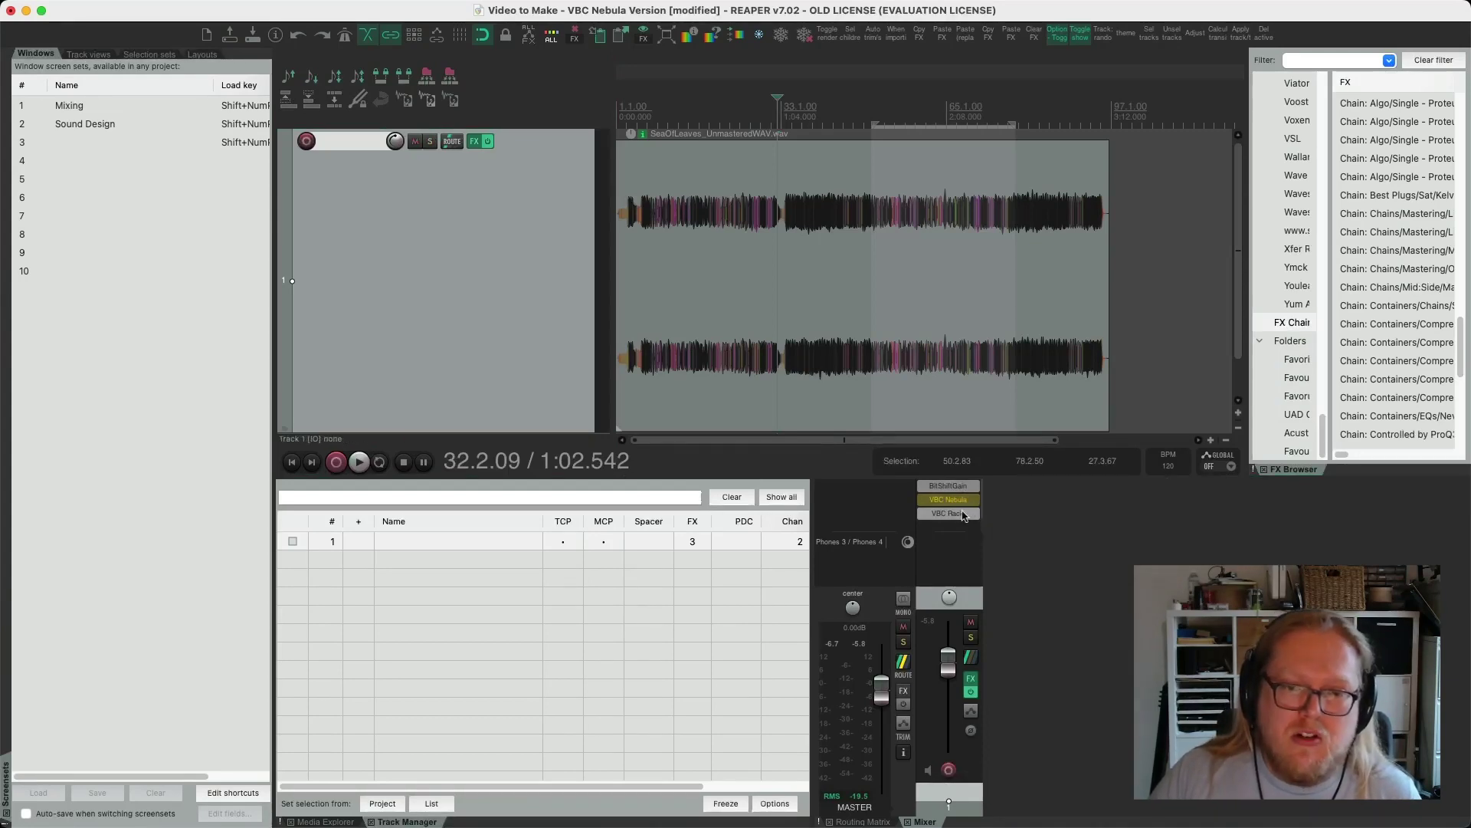
{"action": "left_click", "coordinate": [954, 513], "text": "shift"}
{"action": "left_click", "coordinate": [947, 502]}
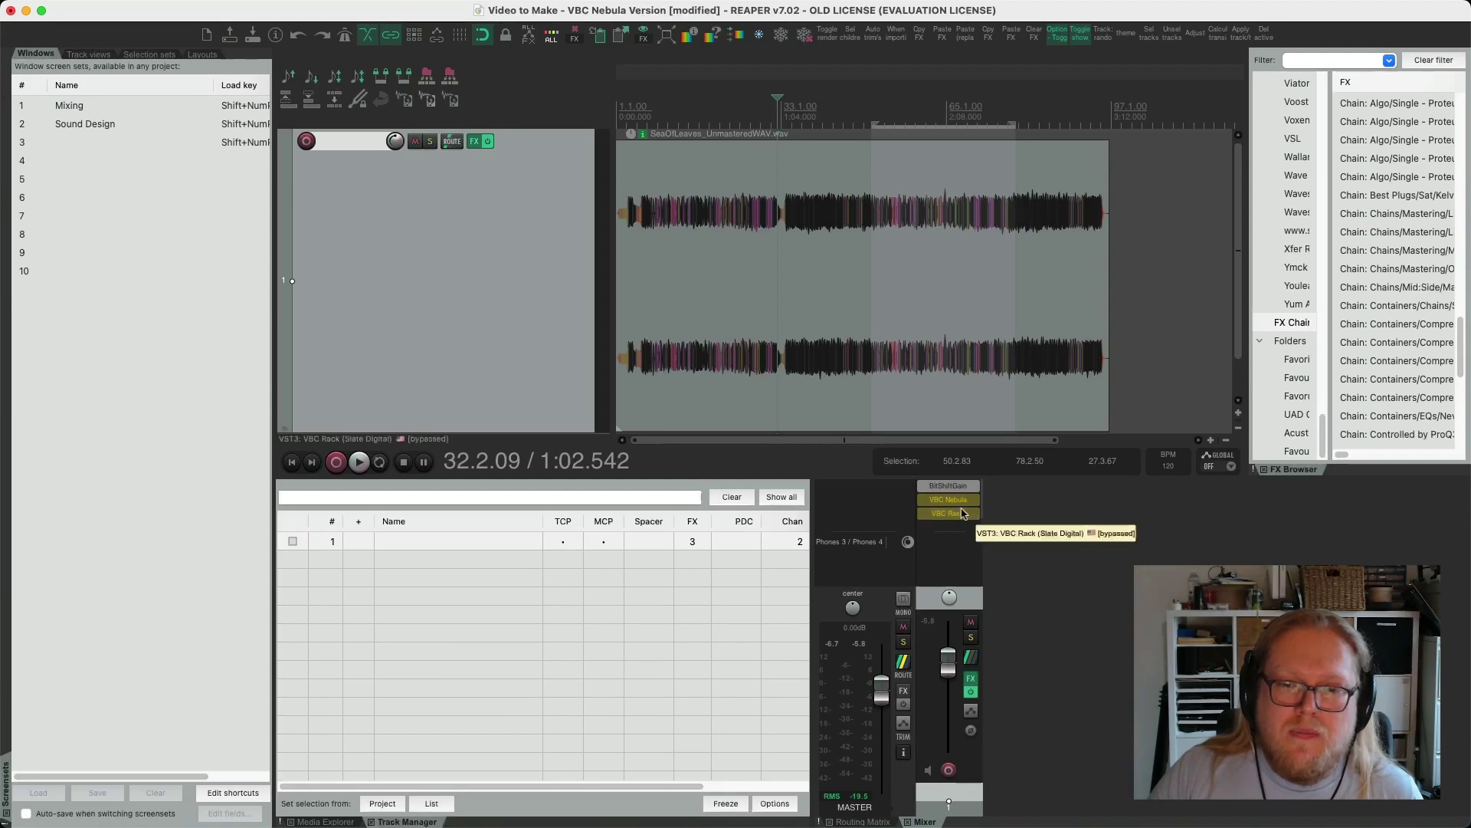